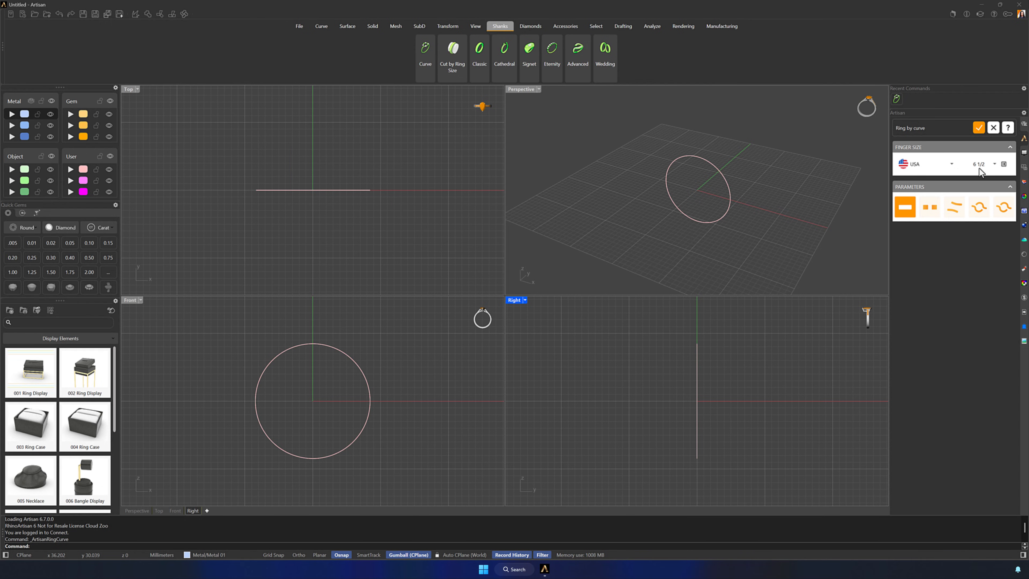
Create the ring curve at USA finger size 6 1/2
click(979, 129)
right_drag(770, 175, 790, 158)
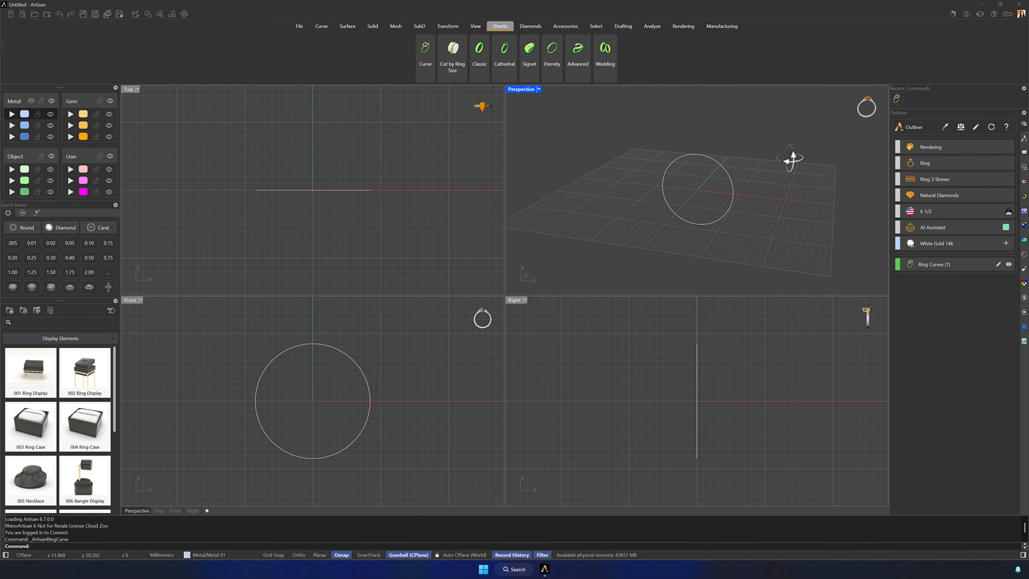
Place a 1.00 ct cushion-cut diamond with Culet vertical alignment at the midpoint on top of the ring curve
click(530, 26)
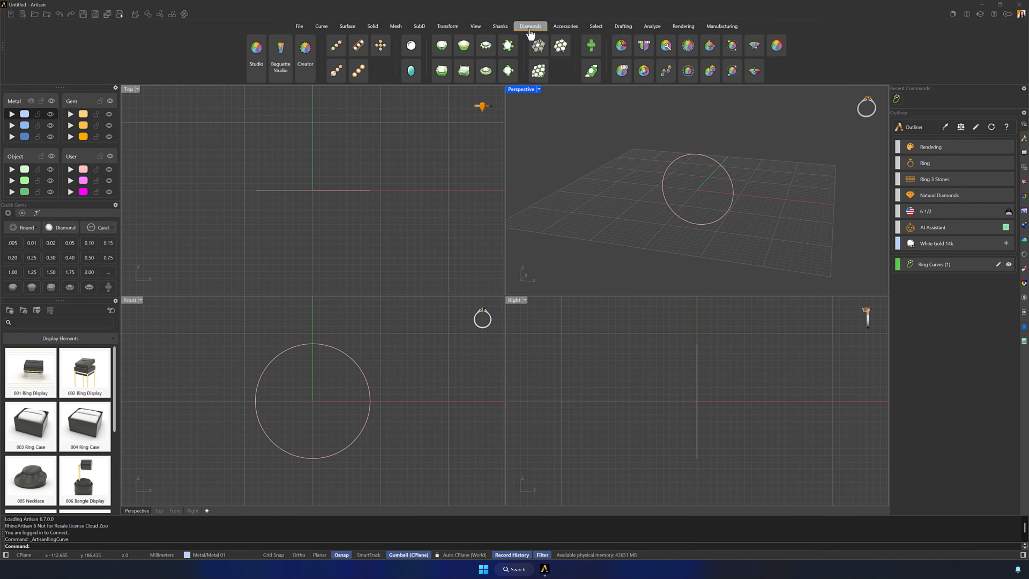
click(261, 58)
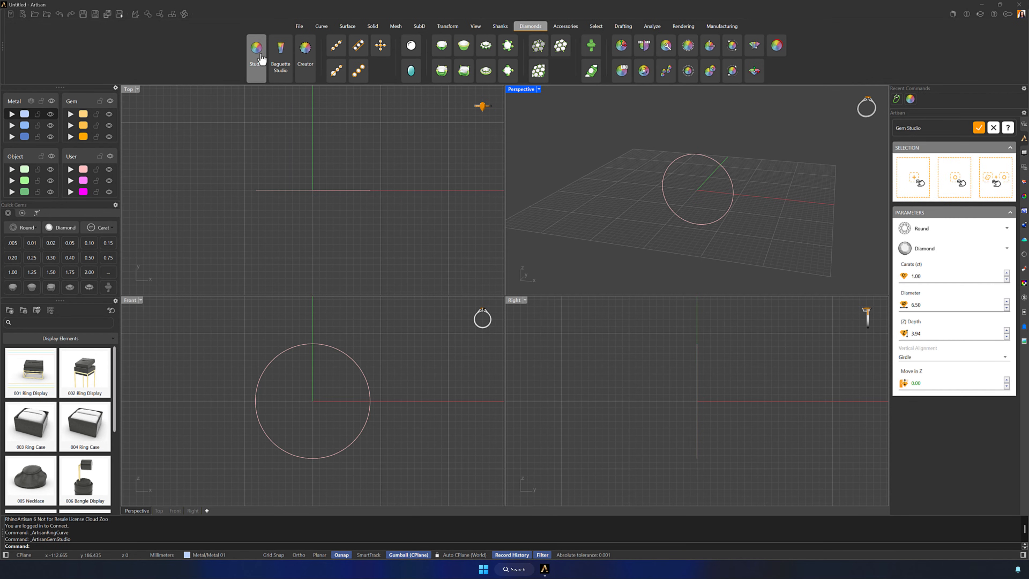
click(942, 232)
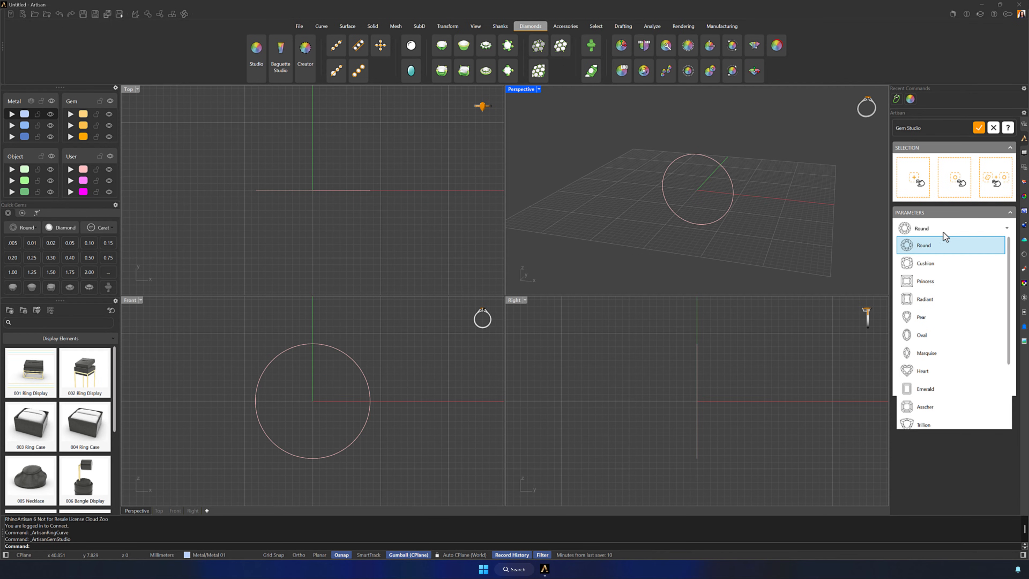
click(940, 266)
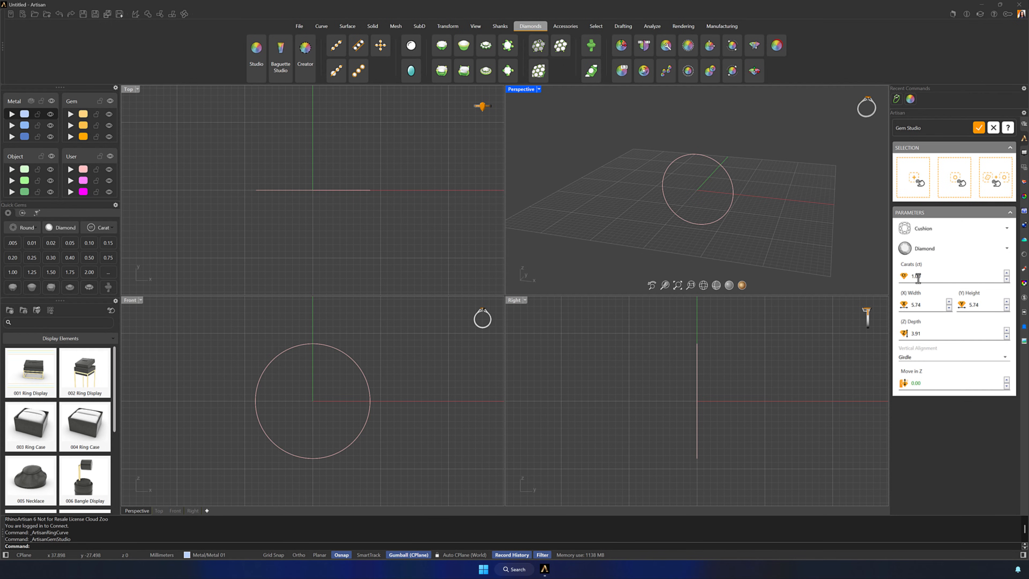
click(953, 183)
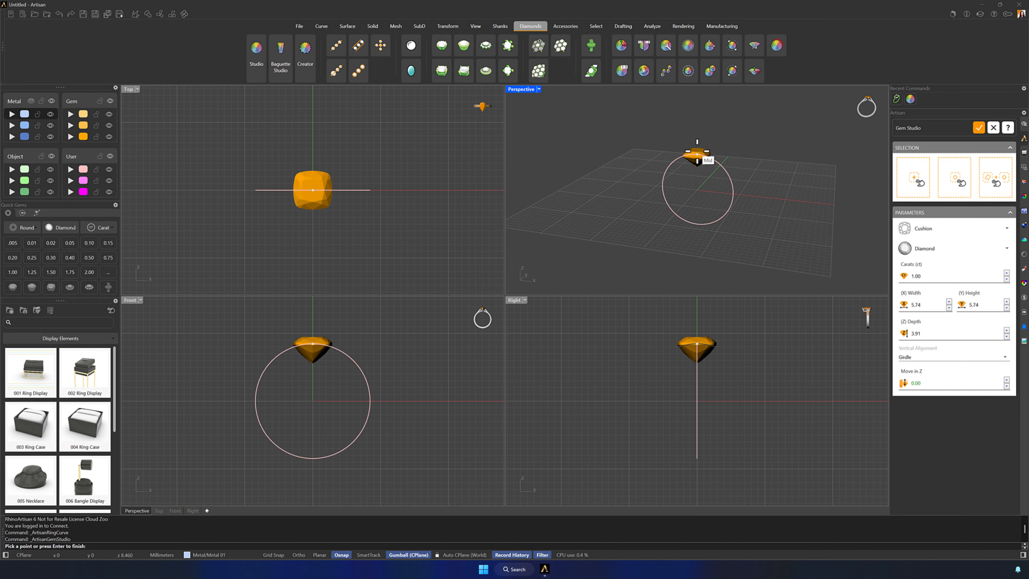
click(915, 358)
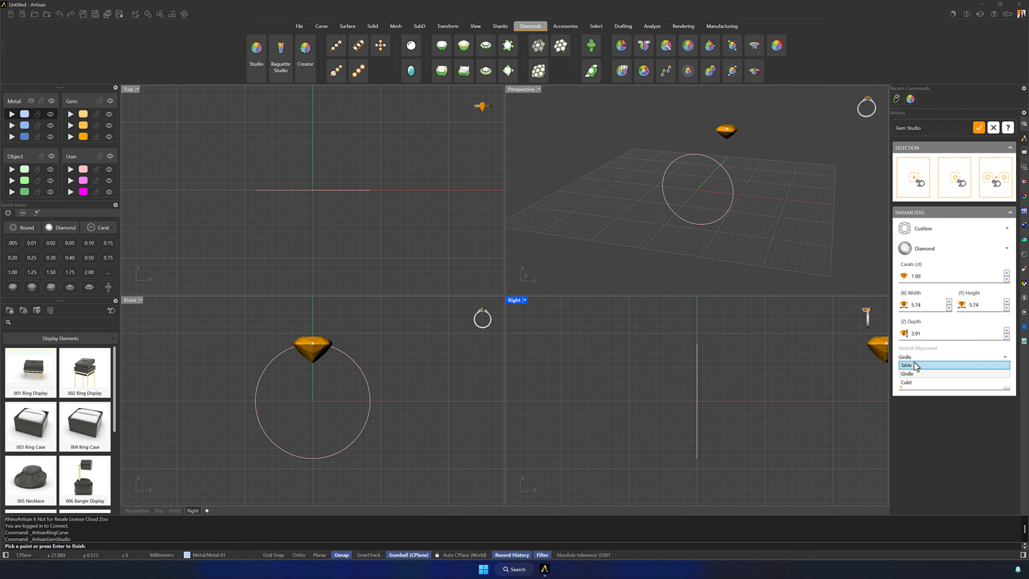
click(915, 382)
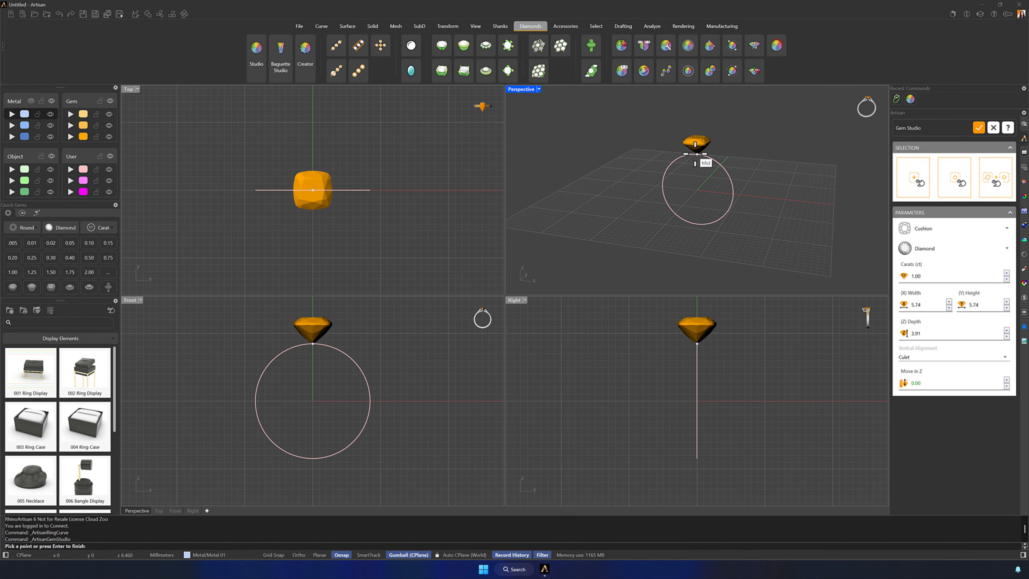
click(695, 163)
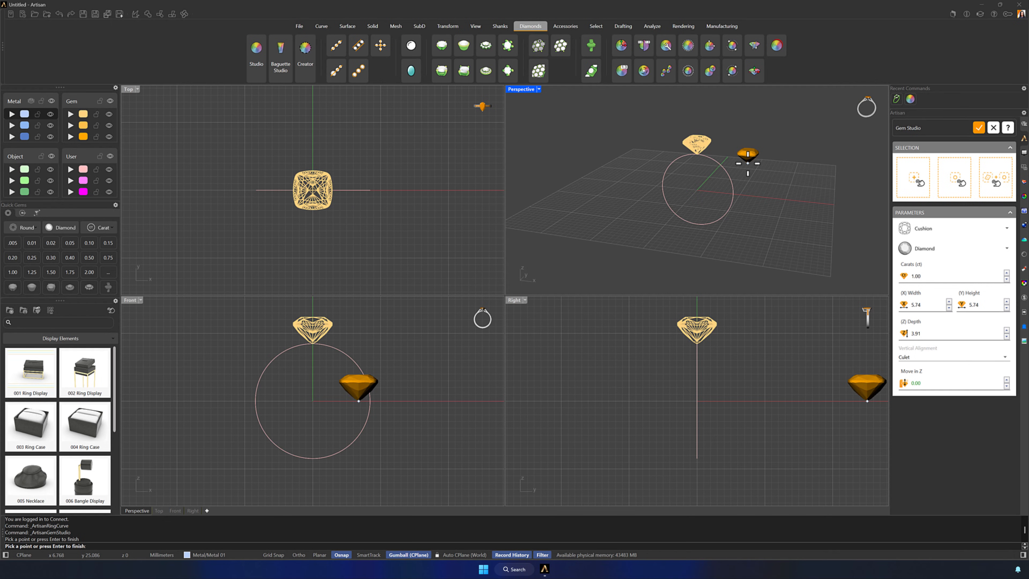
key(Return)
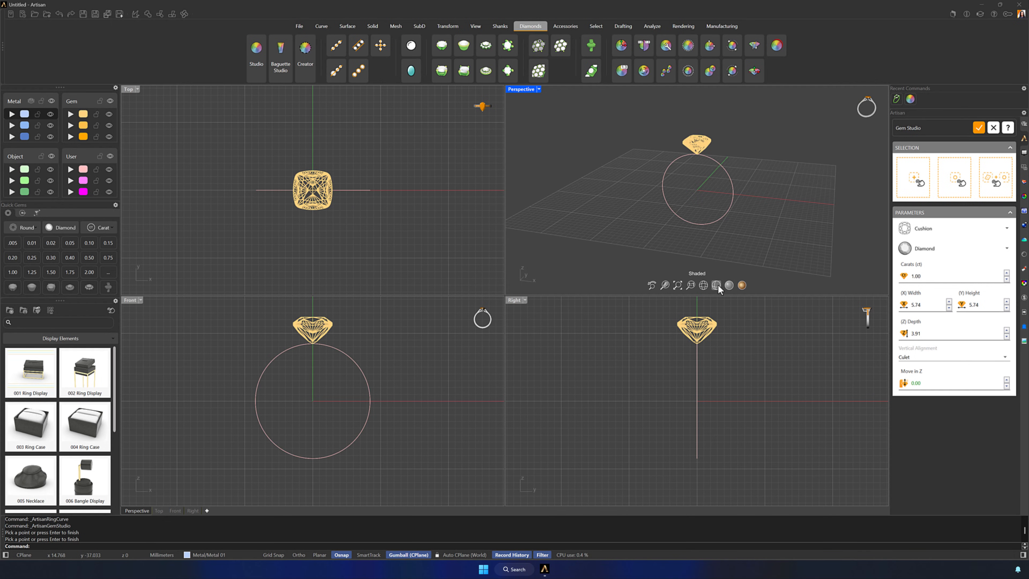
Switch all viewports to Shaded display and accept the cushion diamond
click(716, 284)
right_drag(753, 193, 731, 203)
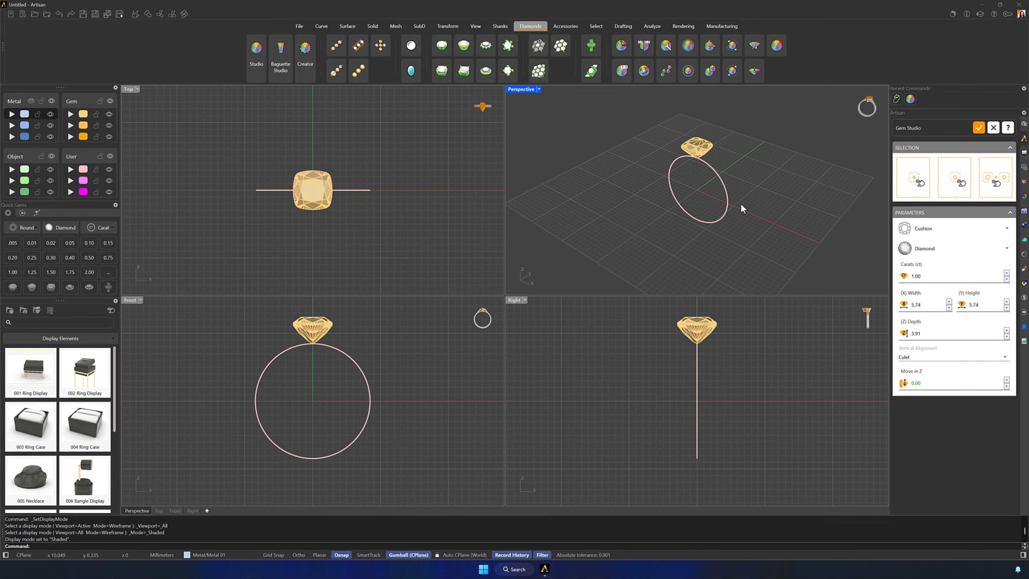
click(979, 127)
Raise the cushion diamond vertically by 1.65 mm above the ring curve in a maximized Perspective view
double_click(519, 89)
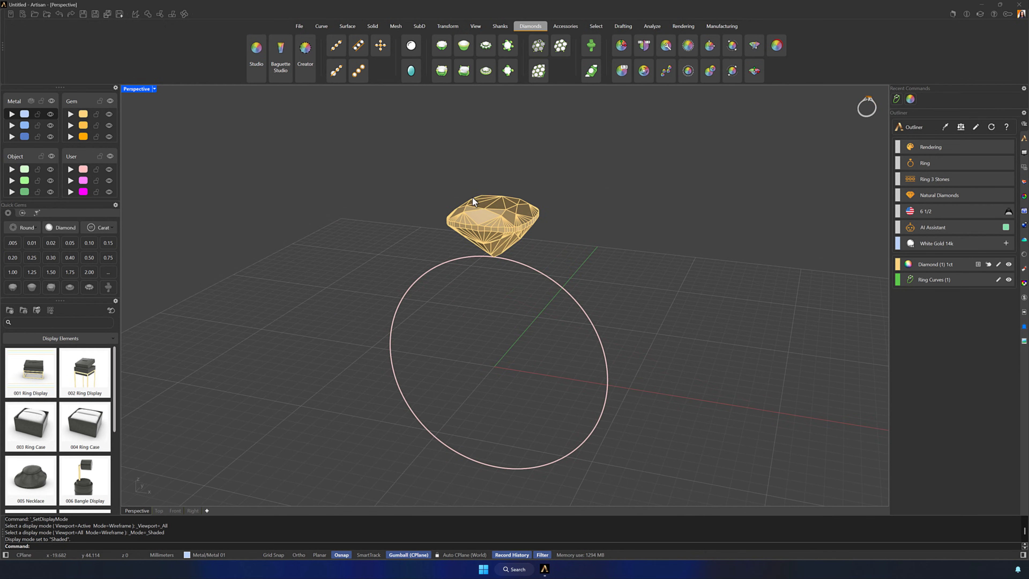
click(481, 205)
click(493, 205)
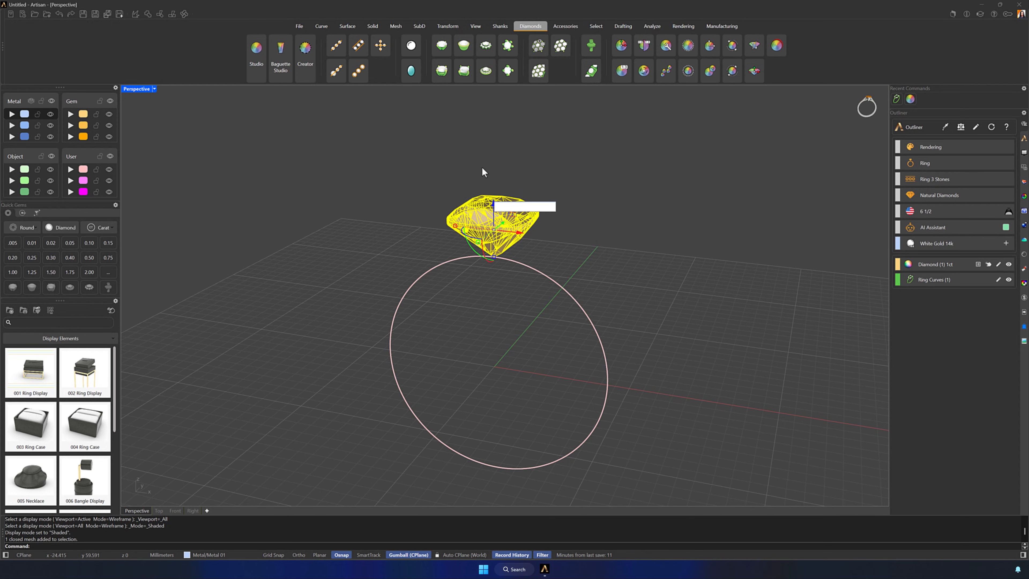
text(1.65)
key(Return)
click(417, 148)
shift+right_drag(598, 276, 612, 262)
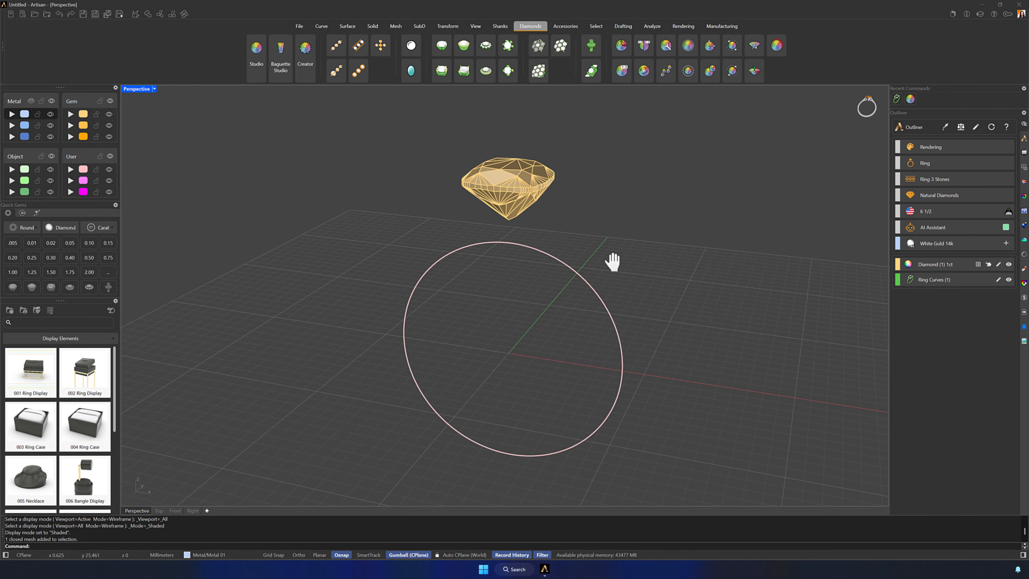
Generate a halo setting around the cushion diamond
click(517, 163)
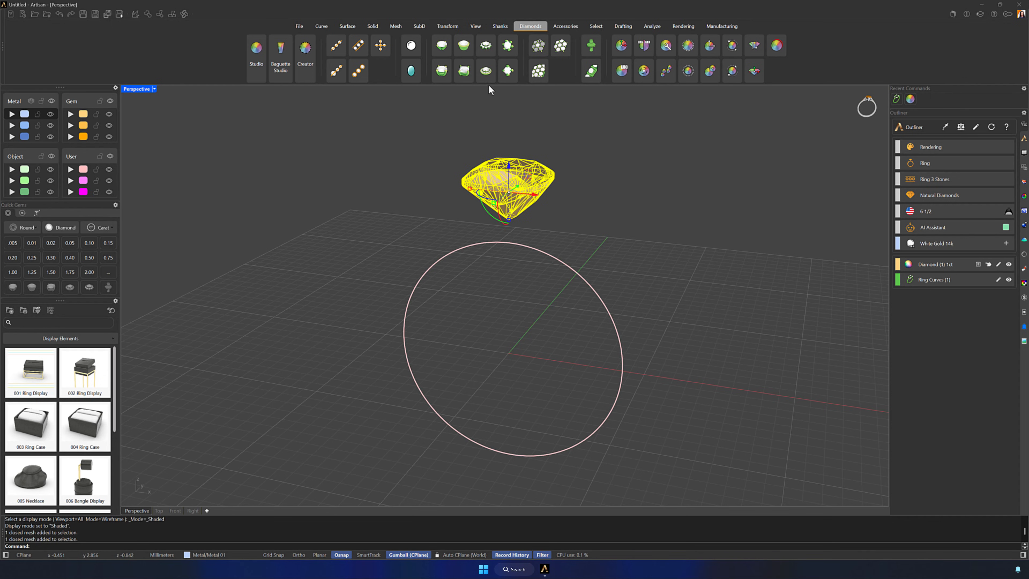
click(486, 77)
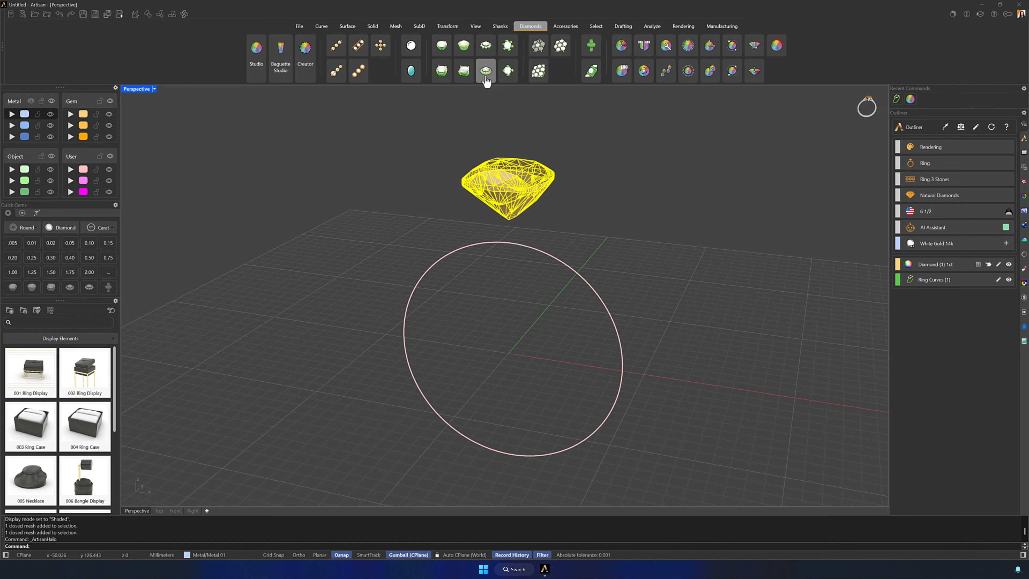
click(648, 159)
right_drag(648, 160, 649, 199)
shift+right_drag(608, 153, 617, 206)
scroll(676, 259, up, 2)
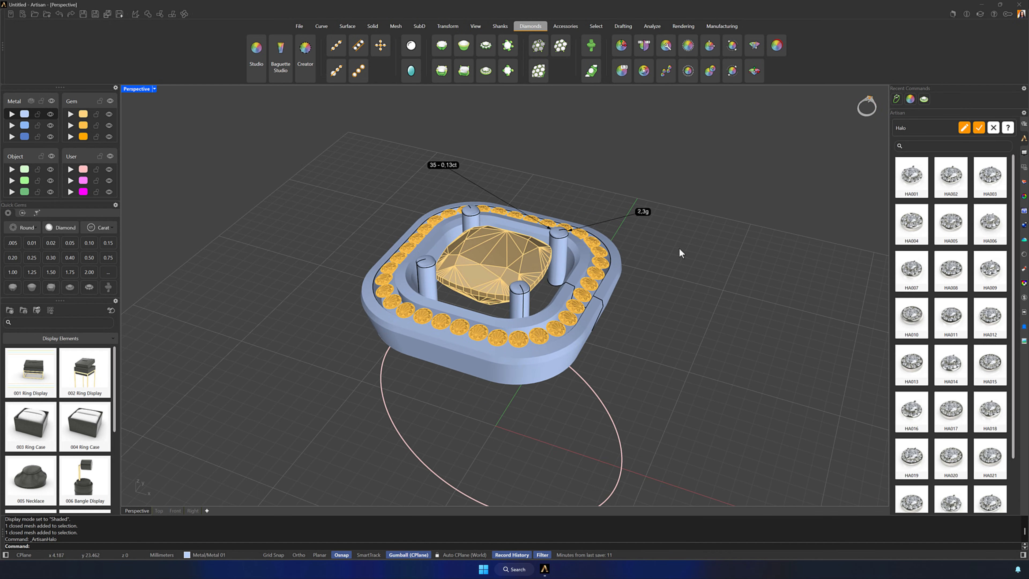
Edit the halo's metal profile, setting its width to 1.70 and its height to 5.30
click(964, 127)
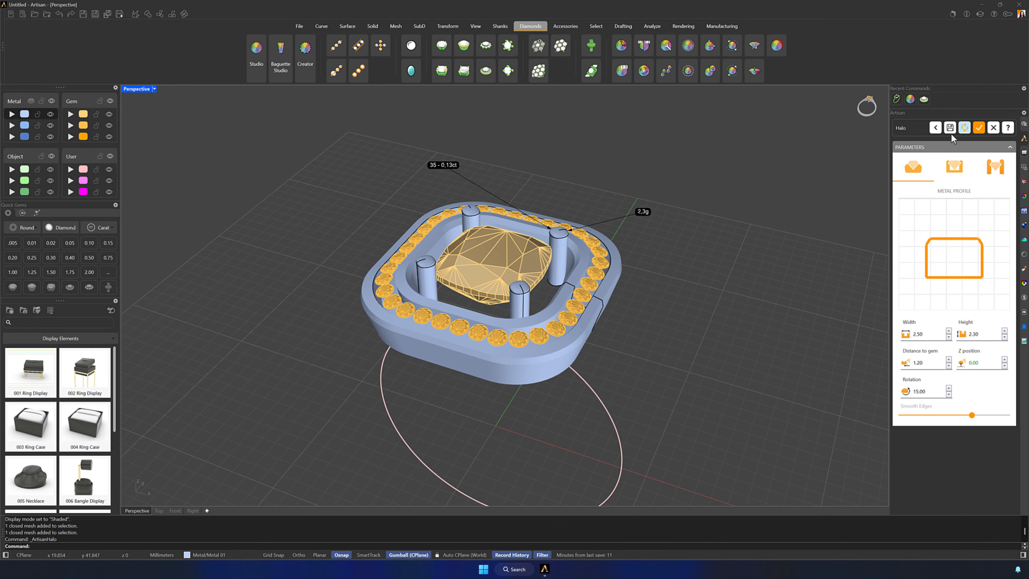
mouse_move(650, 368)
shift+right_down()
mouse_move(668, 364)
mouse_move(684, 334)
shift+right_up()
scroll(661, 343, down, 2)
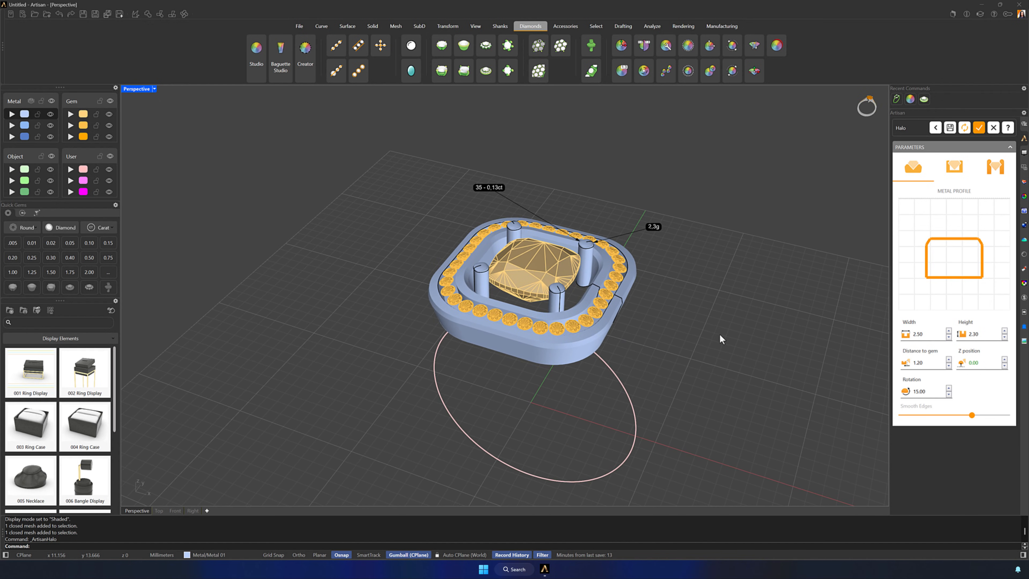
double_click(937, 333)
text(1.7)
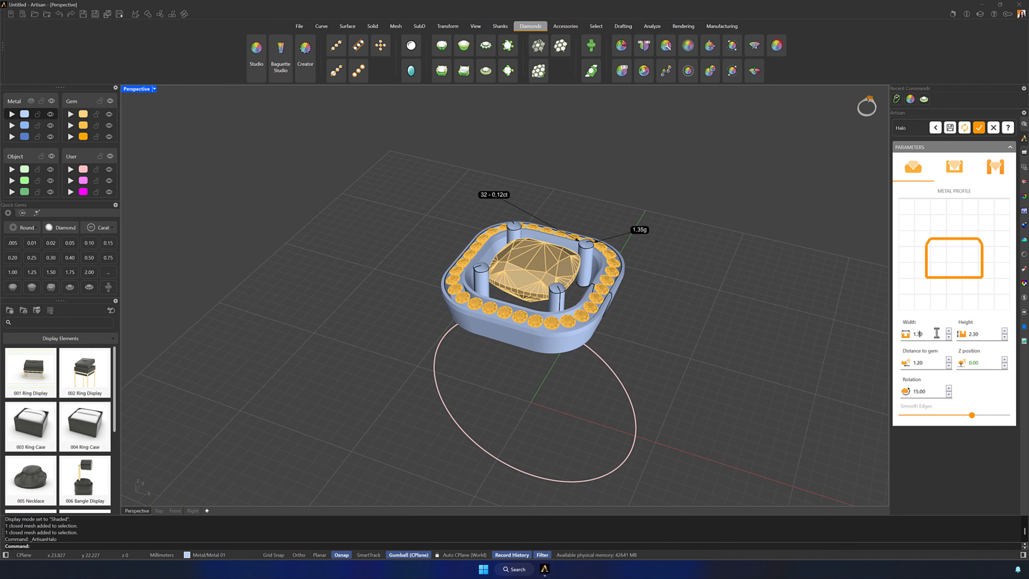
double_click(991, 334)
text(5.30)
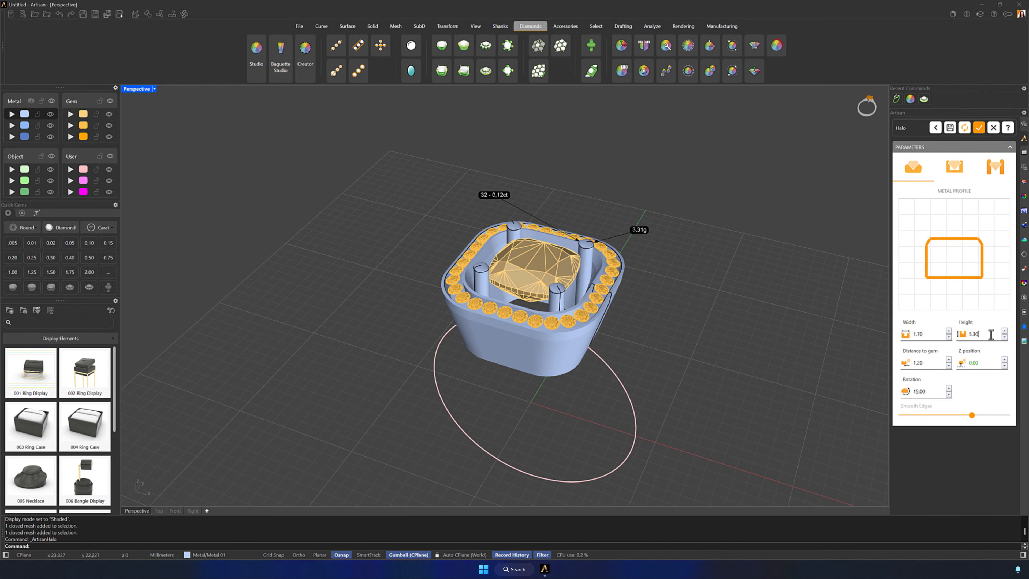
Reduce the halo's distance to the center gem to 0.20
click(948, 365)
click(949, 365)
click(949, 366)
click(949, 365)
click(949, 365)
click(948, 365)
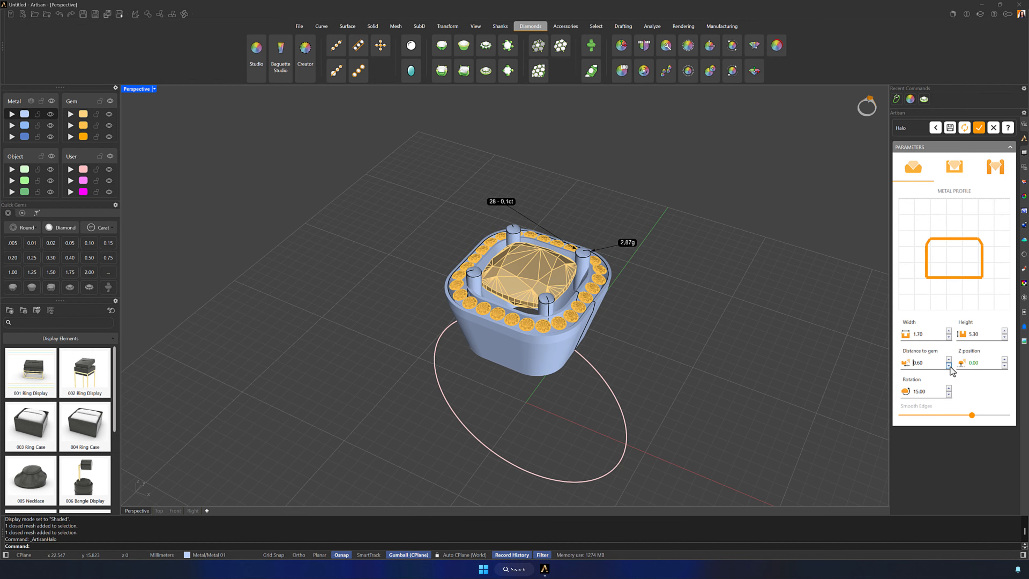
click(948, 365)
click(948, 365)
click(948, 365)
click(948, 365)
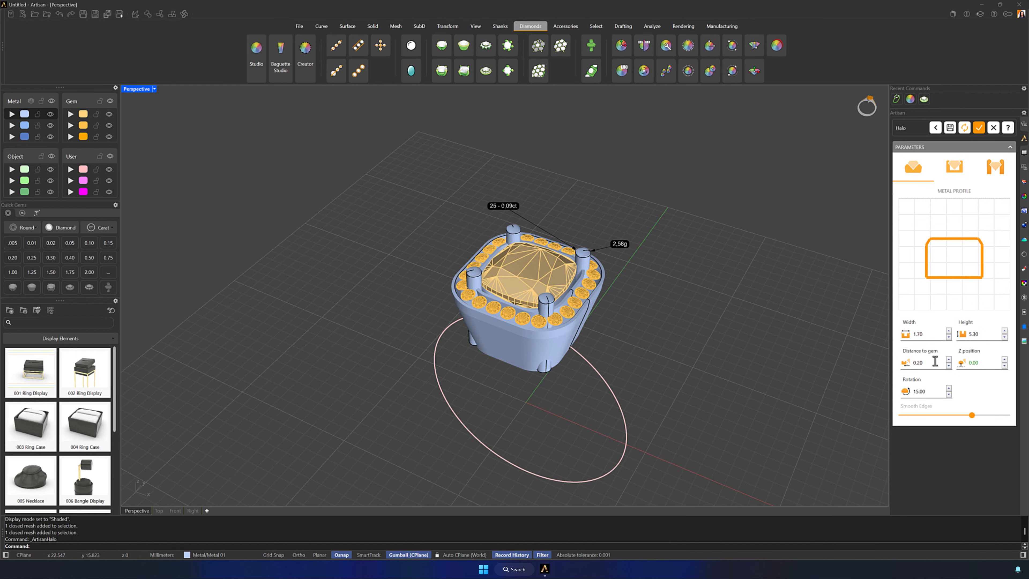
Set the halo gem size to 1.40 and the minimum distance between gems to 0.45
click(955, 167)
double_click(929, 219)
text(1.)
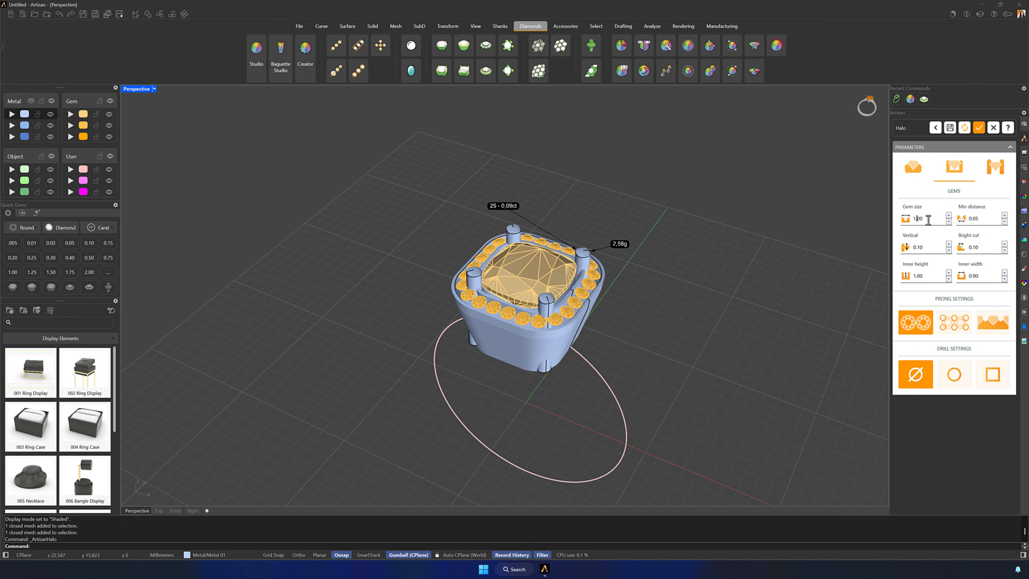
text(4)
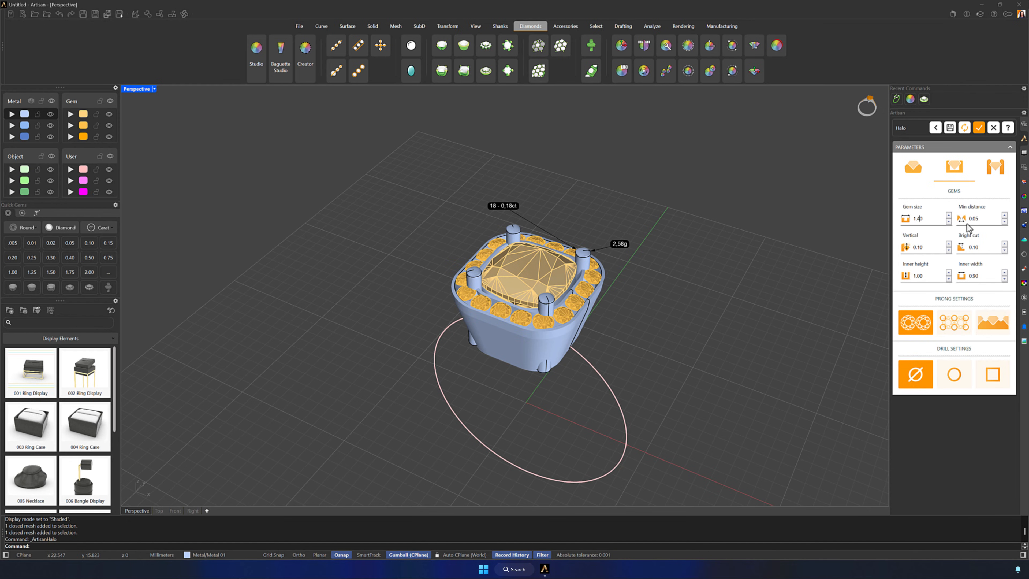
double_click(980, 219)
click(1005, 215)
click(1005, 215)
click(1005, 215)
click(1004, 215)
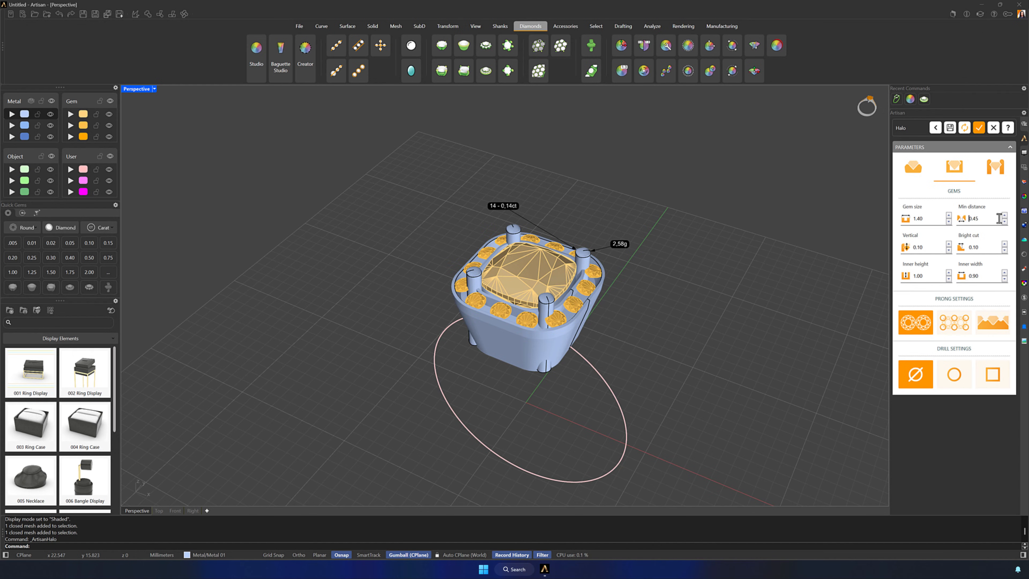
Reduce the inner width of the halo's gem channel to 0.40
click(1005, 279)
click(1005, 279)
click(1004, 279)
click(1004, 279)
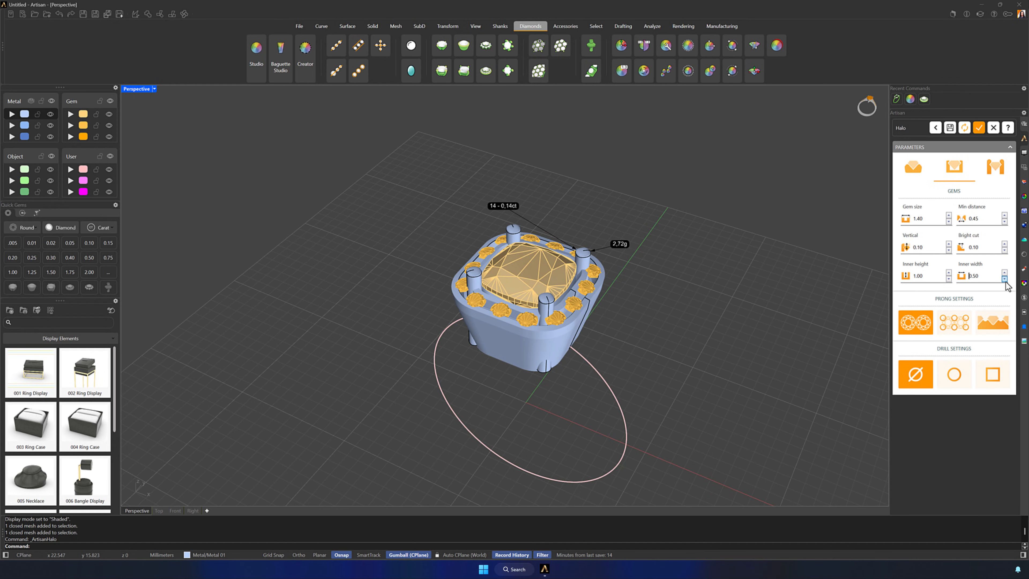
click(1005, 279)
Change the halo's small-gem prongs to the cutter style, with Common V Cutters and Boolean enabled
click(995, 323)
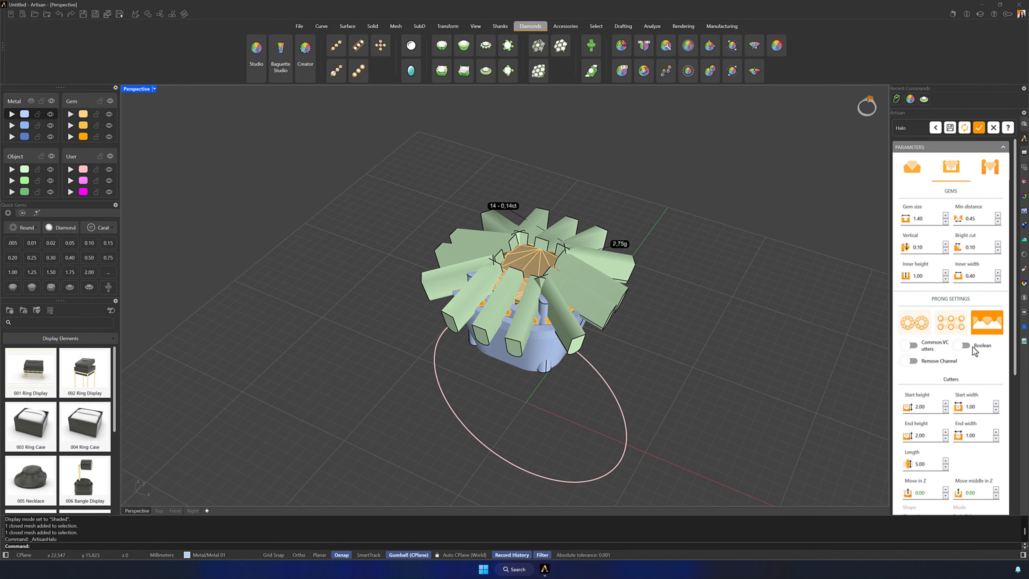
click(912, 345)
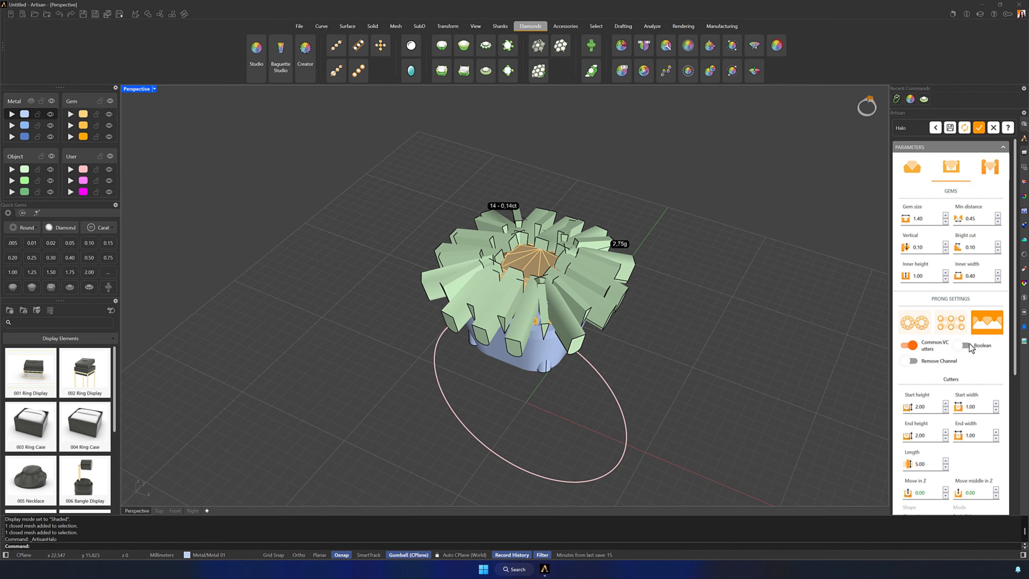
click(960, 344)
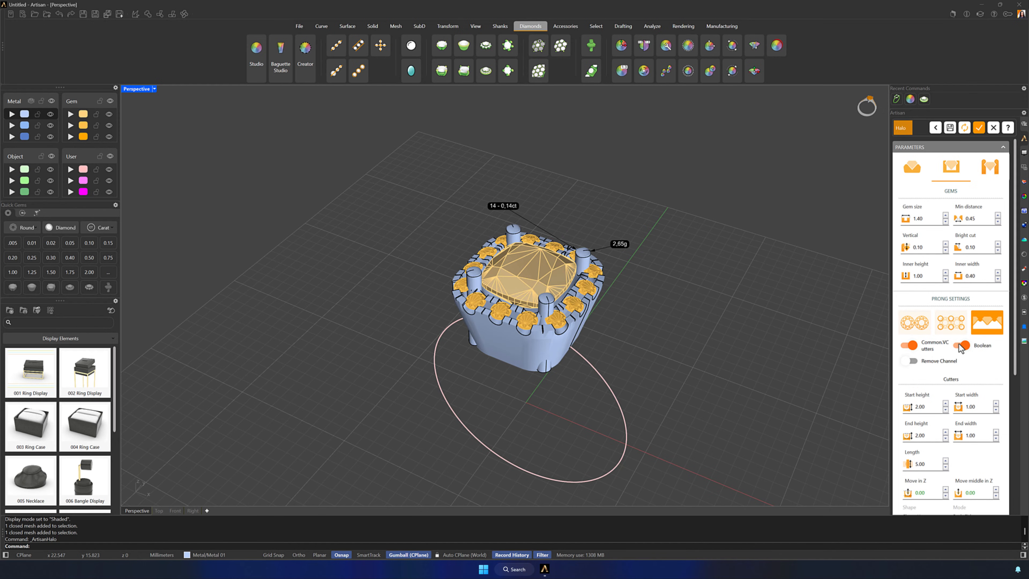
Set the start width and end width of the halo's prong cutters to 0.85
scroll(959, 354, down, 5)
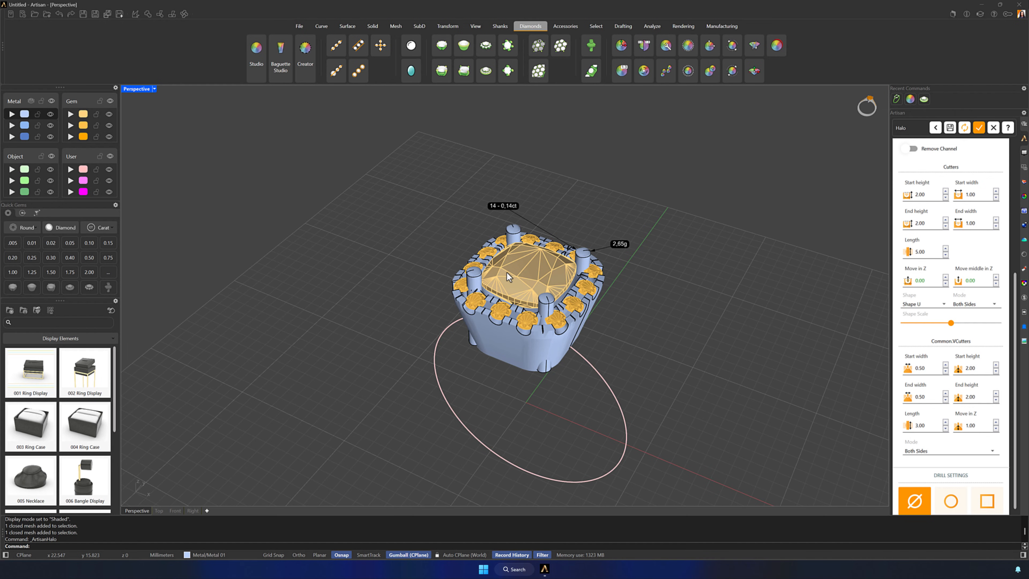
scroll(524, 275, up, 3)
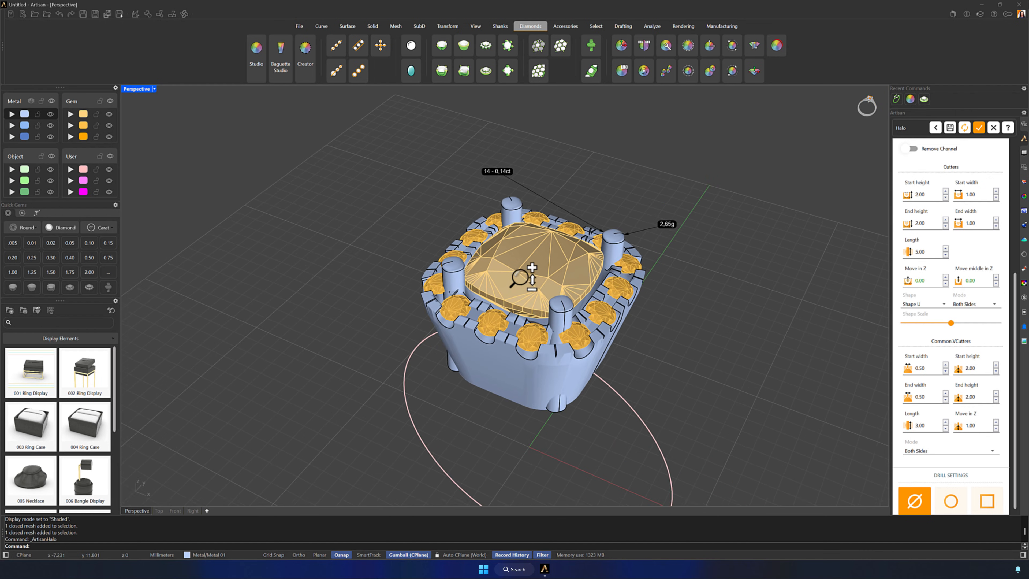
click(985, 194)
click(996, 197)
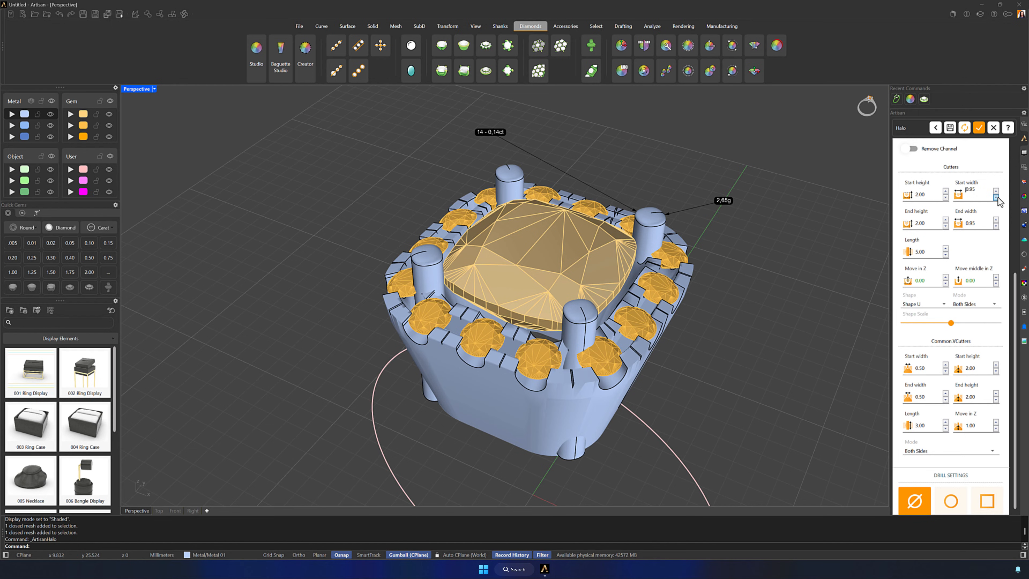
click(996, 198)
click(996, 198)
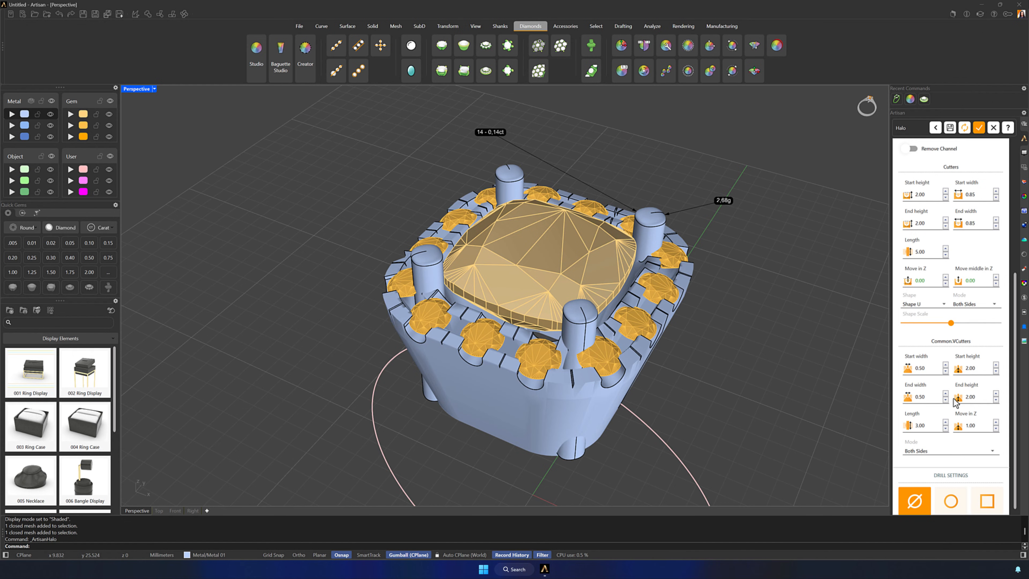
Switch the center diamond's holder from corner prongs to the prongless channel option and accept the halo
scroll(1000, 262, up, 5)
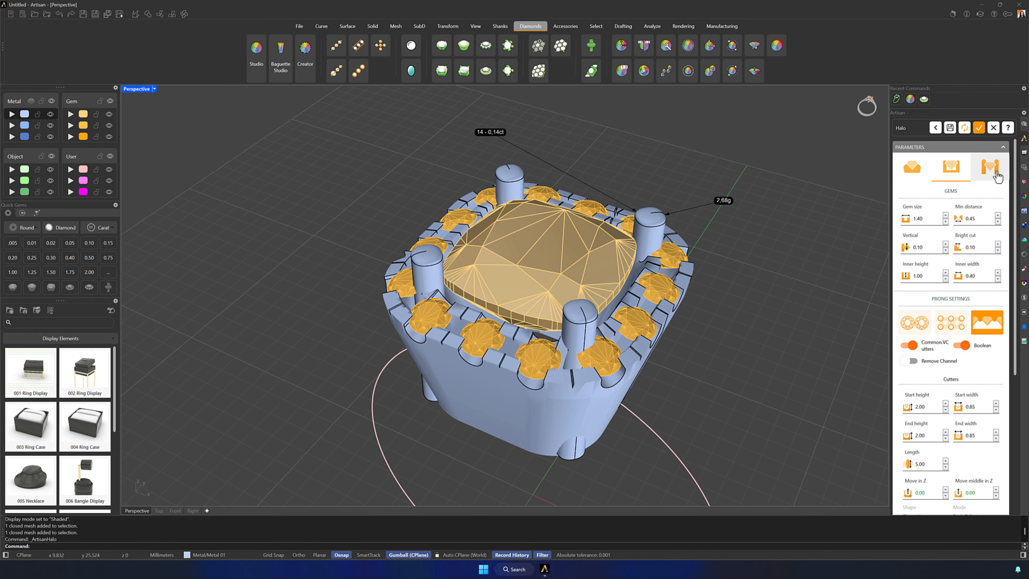
click(990, 167)
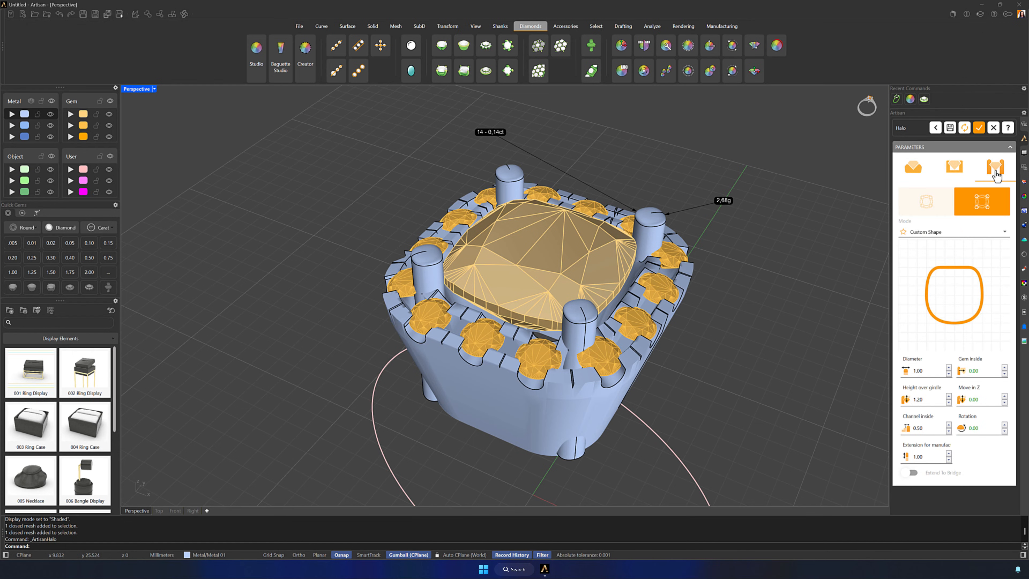
click(934, 203)
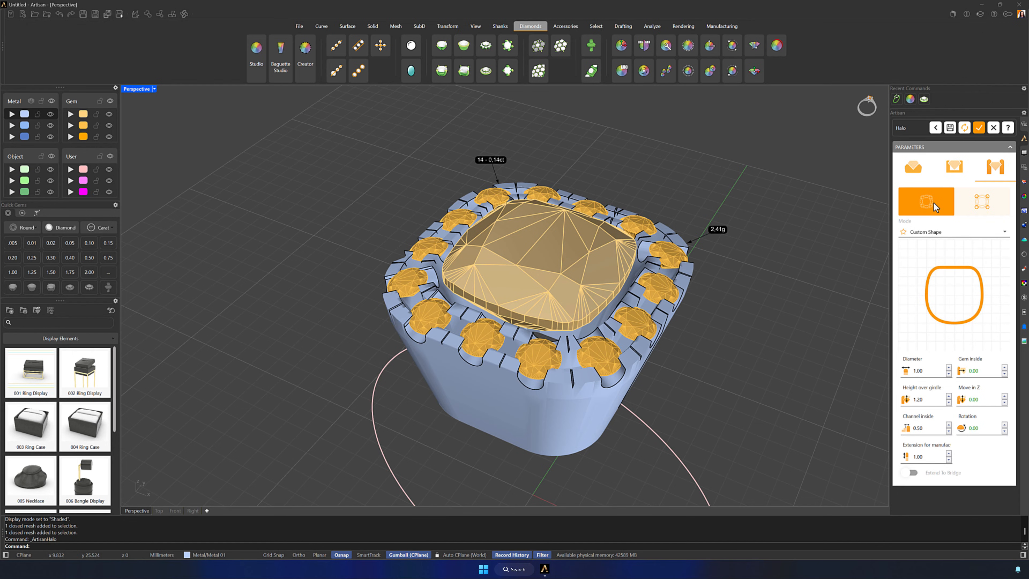
click(979, 128)
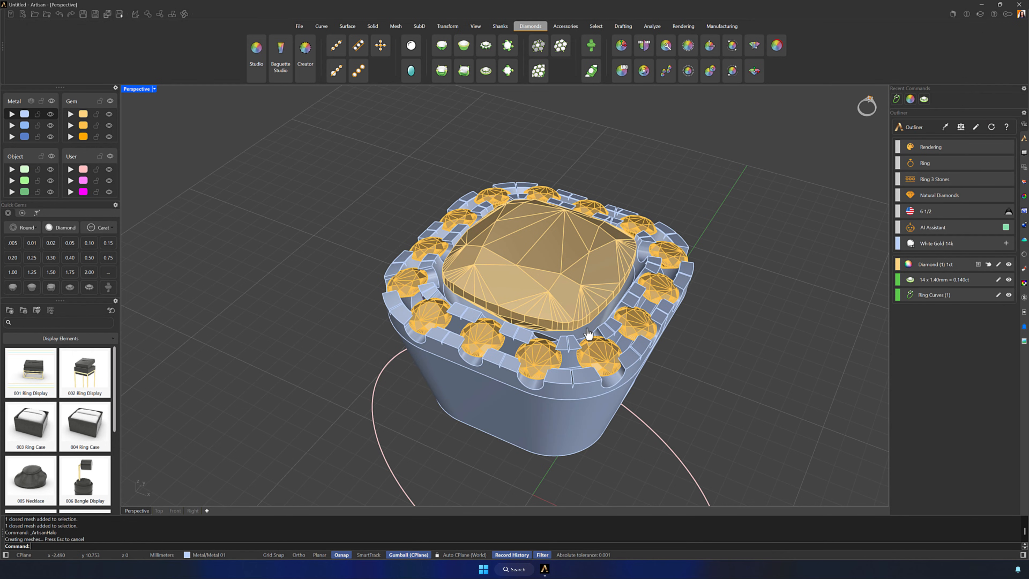
Maximize the Front view of the ring and set its display mode to Wireframe
right_drag(588, 333, 693, 353)
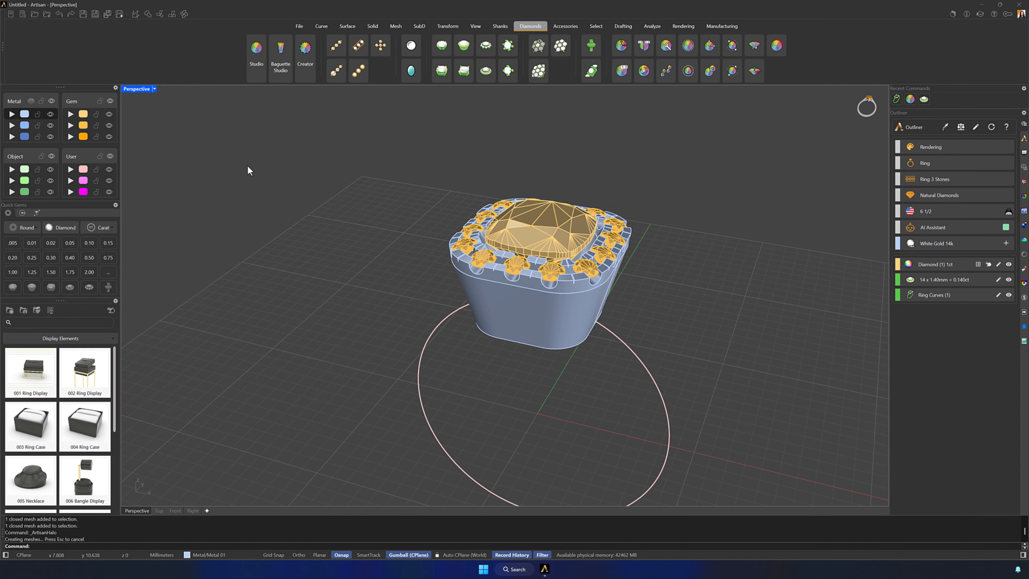
double_click(137, 89)
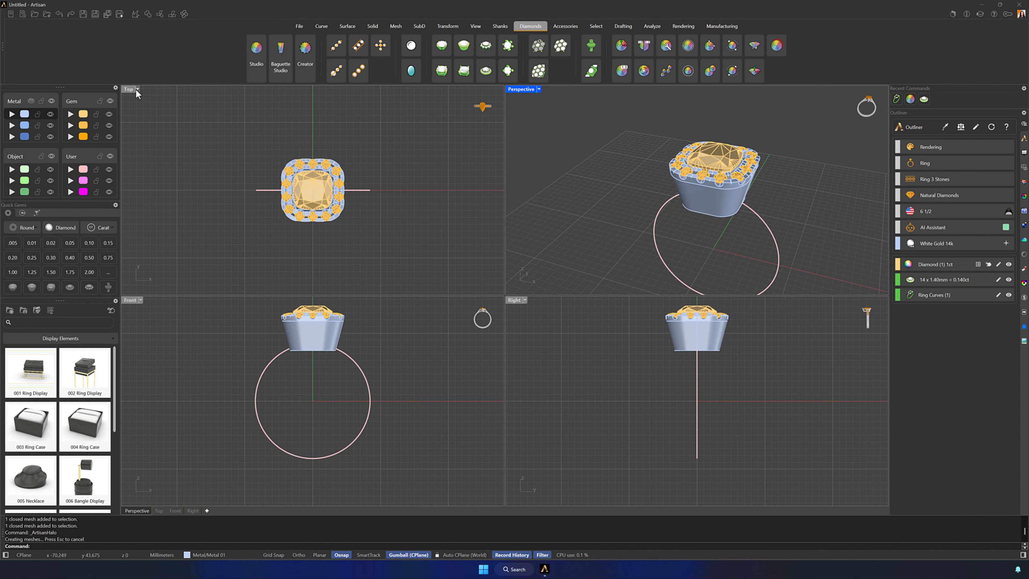
double_click(129, 300)
right_drag(523, 248, 528, 280)
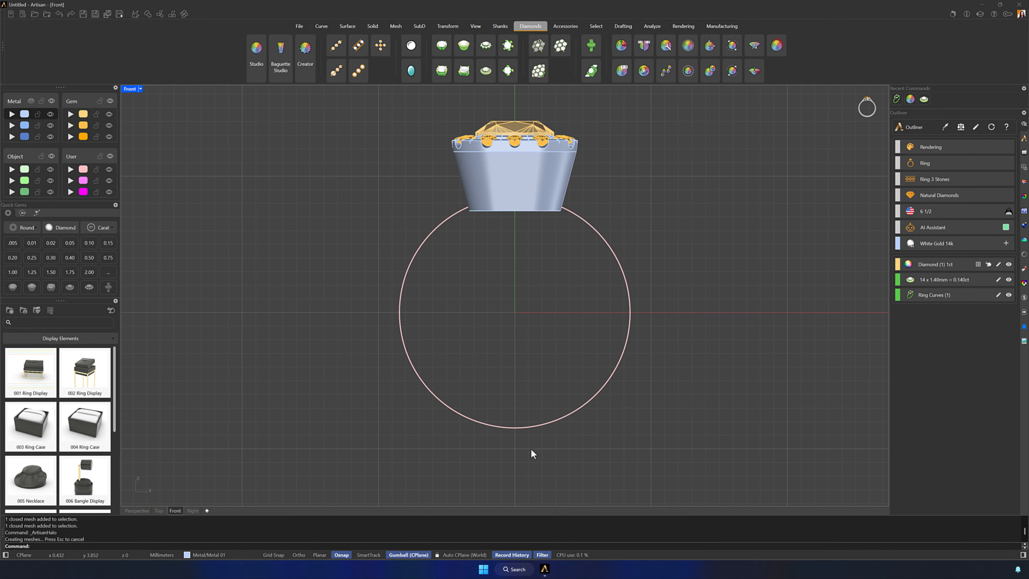
click(512, 498)
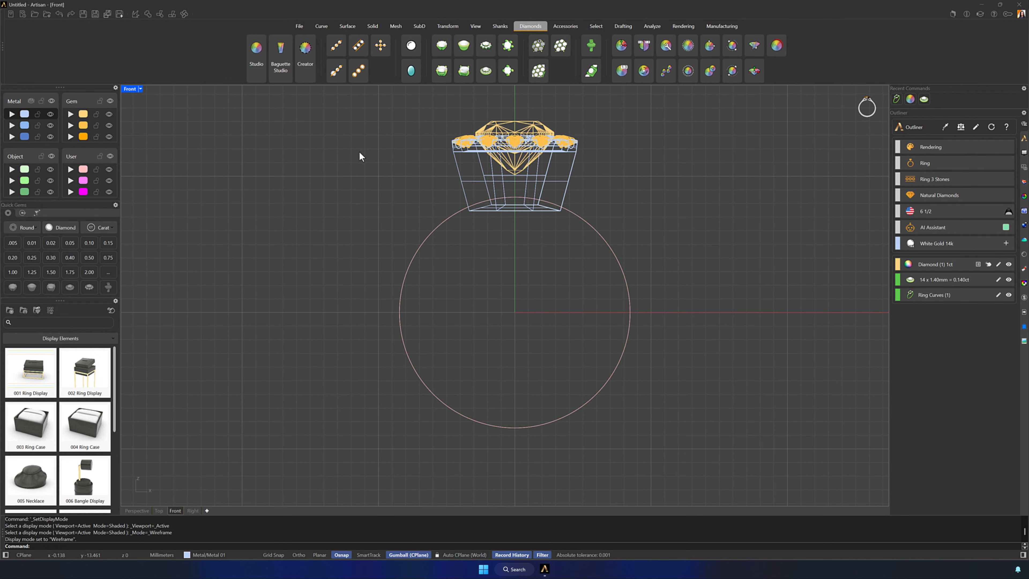
Place point objects at the uppermost and lowest positions of the ring curve
click(322, 29)
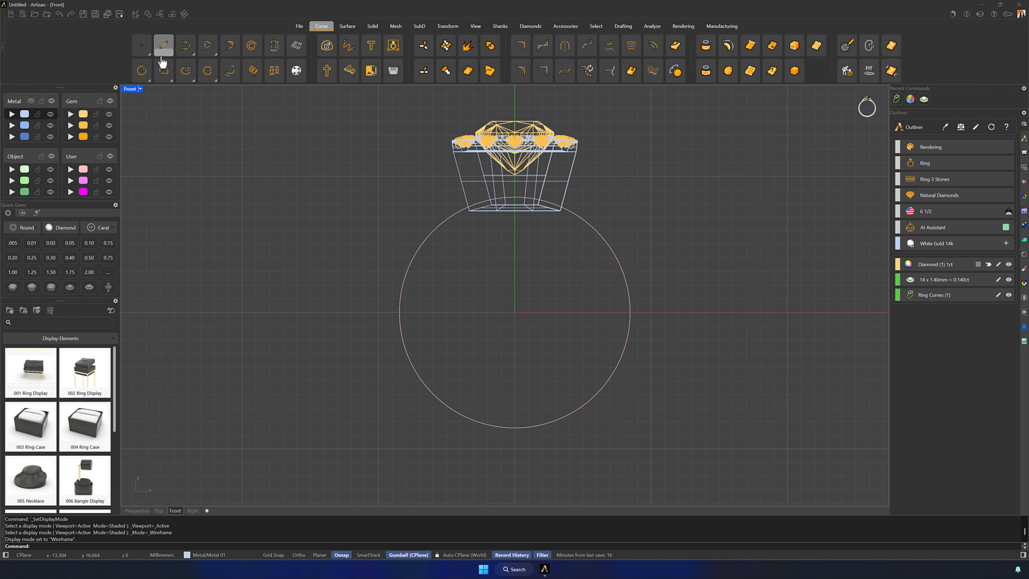
click(141, 45)
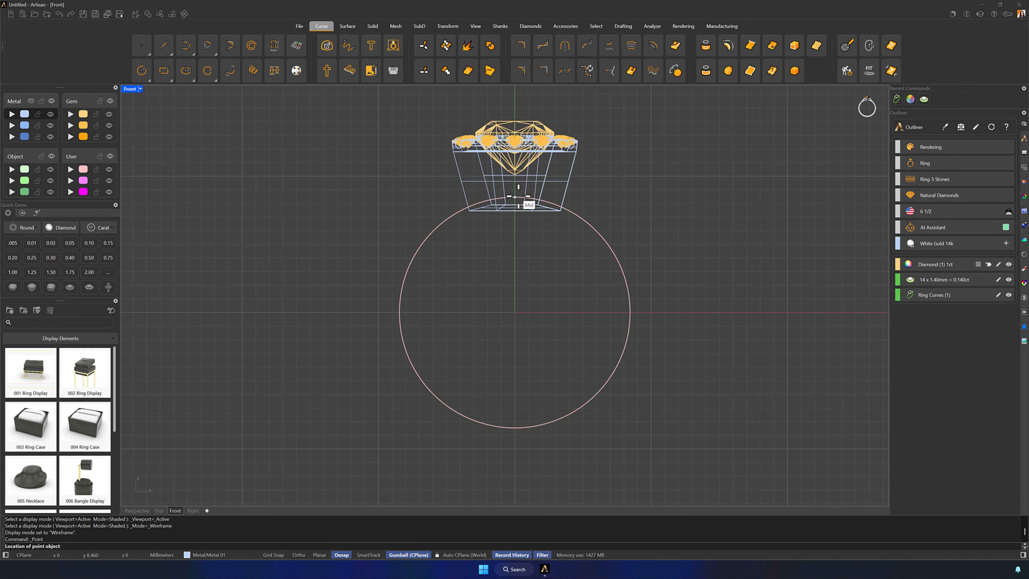
click(515, 199)
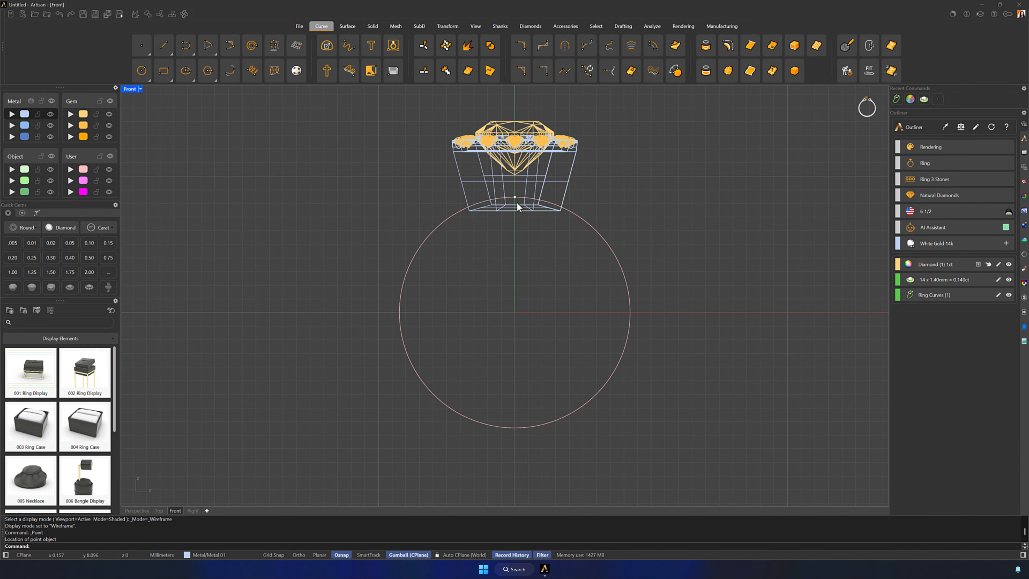
key(Return)
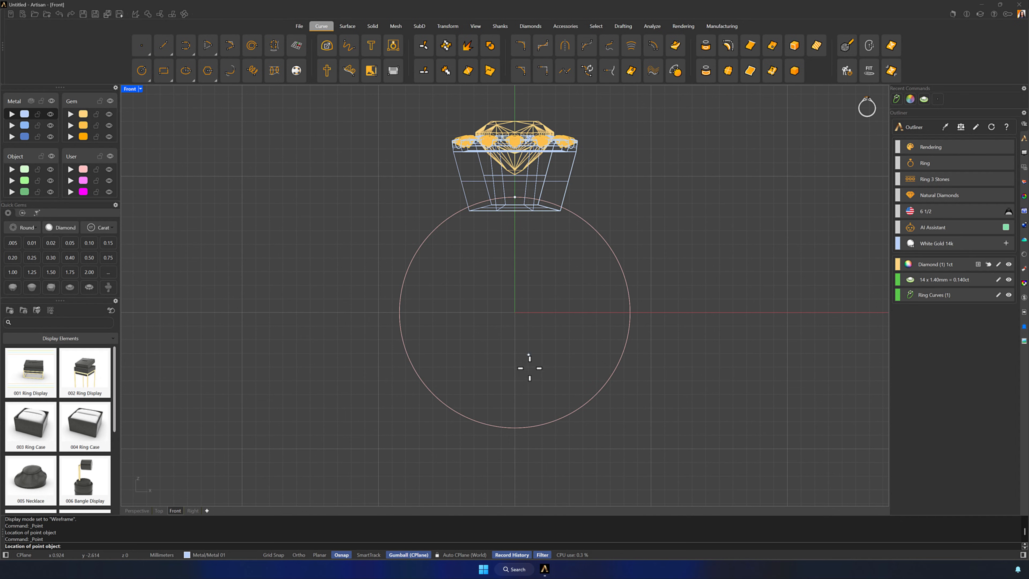
click(515, 428)
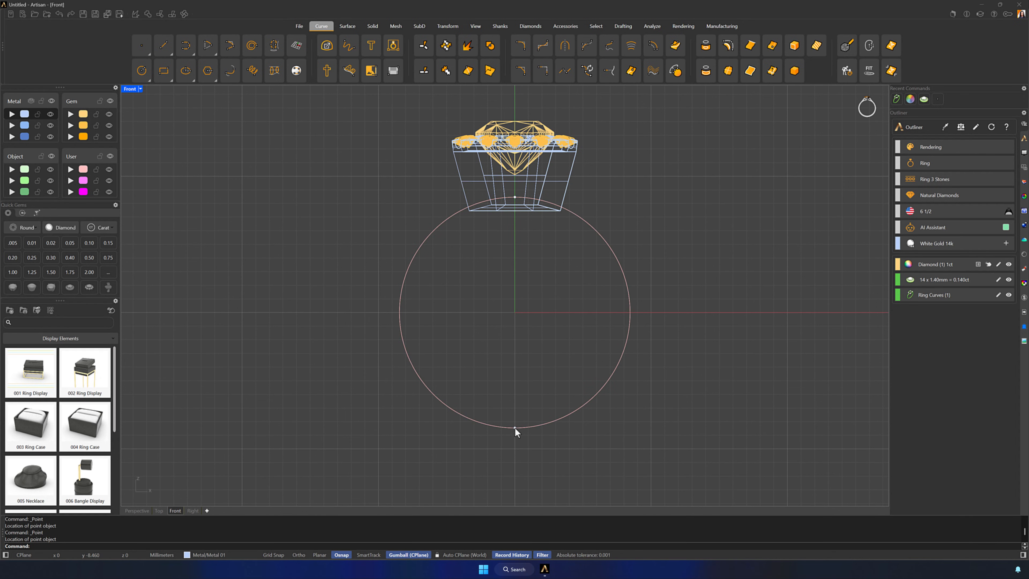
Move the point at the base of the ring curve 1.7 mm downward
click(515, 428)
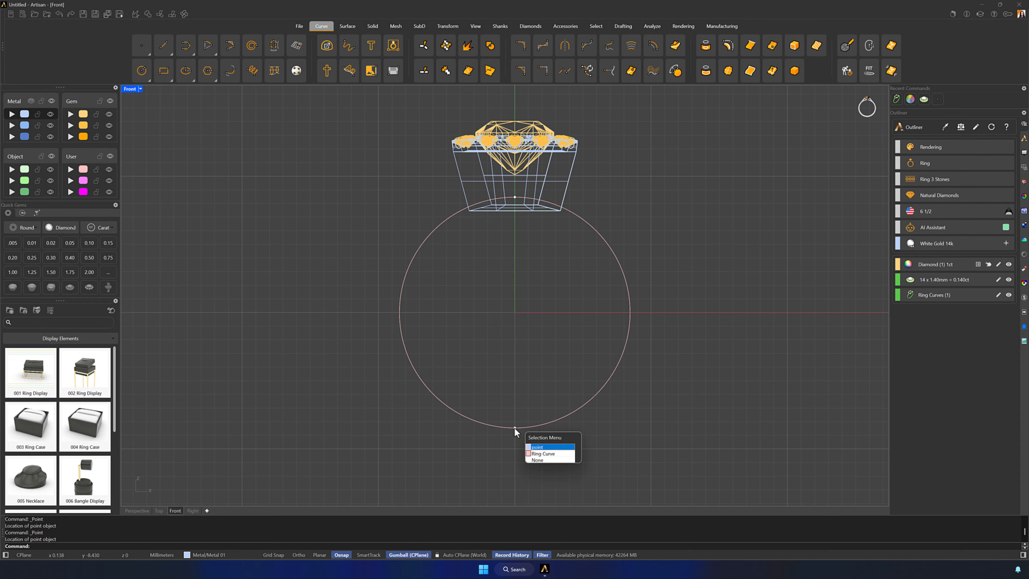
click(535, 442)
click(515, 401)
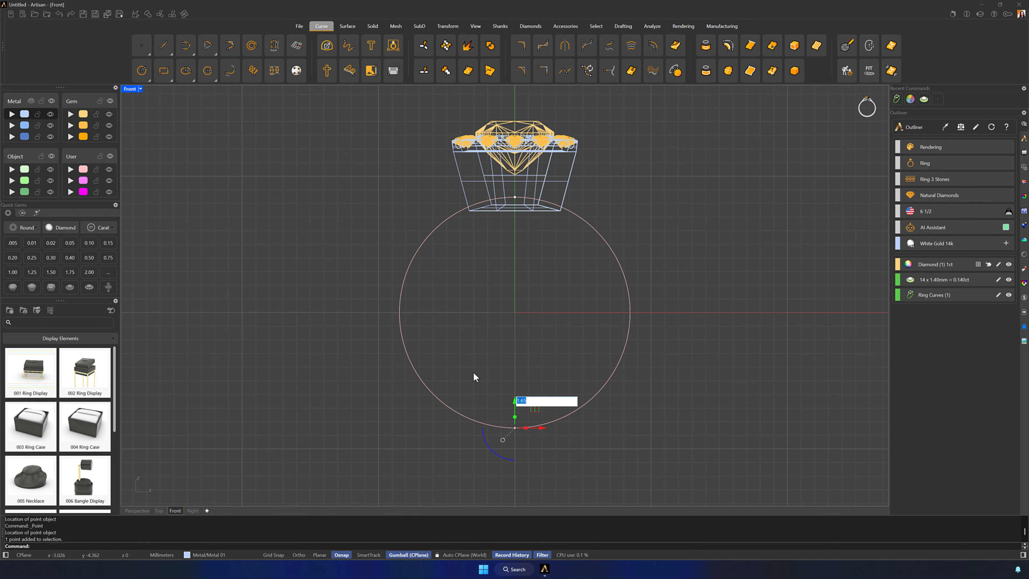
text(-1.7)
key(Return)
Move the point at the top of the ring curve 3 mm upward
click(514, 197)
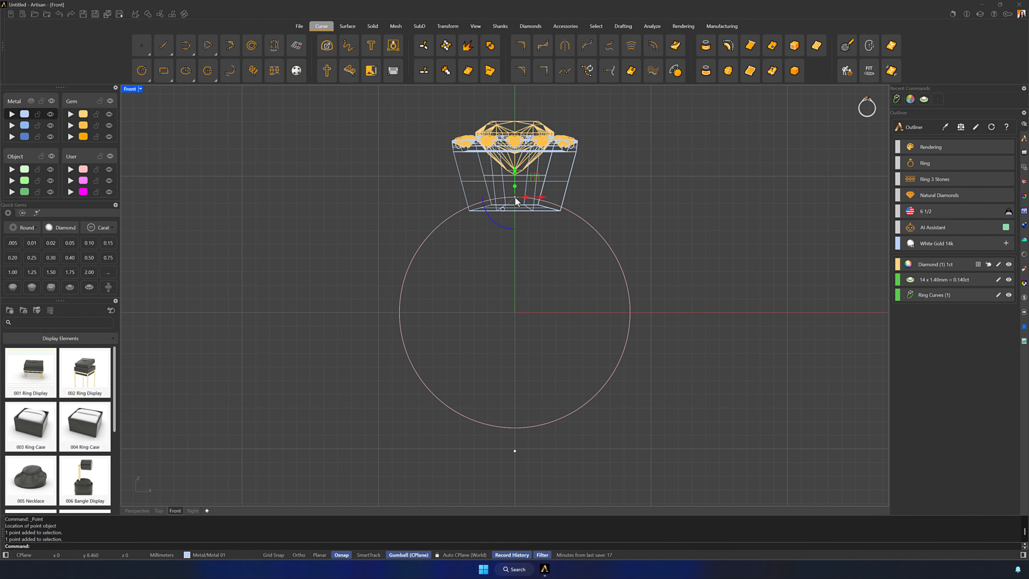
click(515, 174)
text(3)
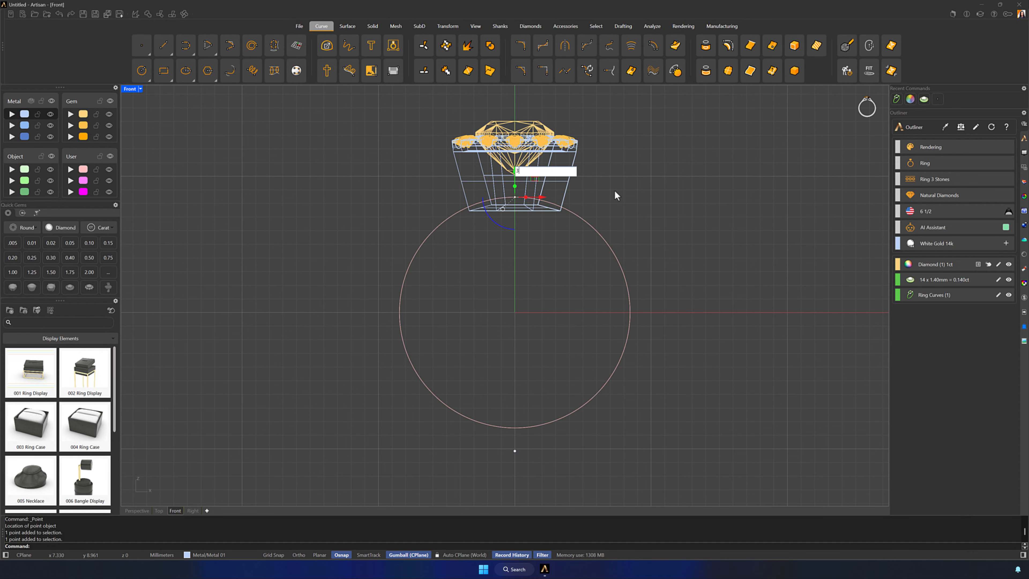
key(Return)
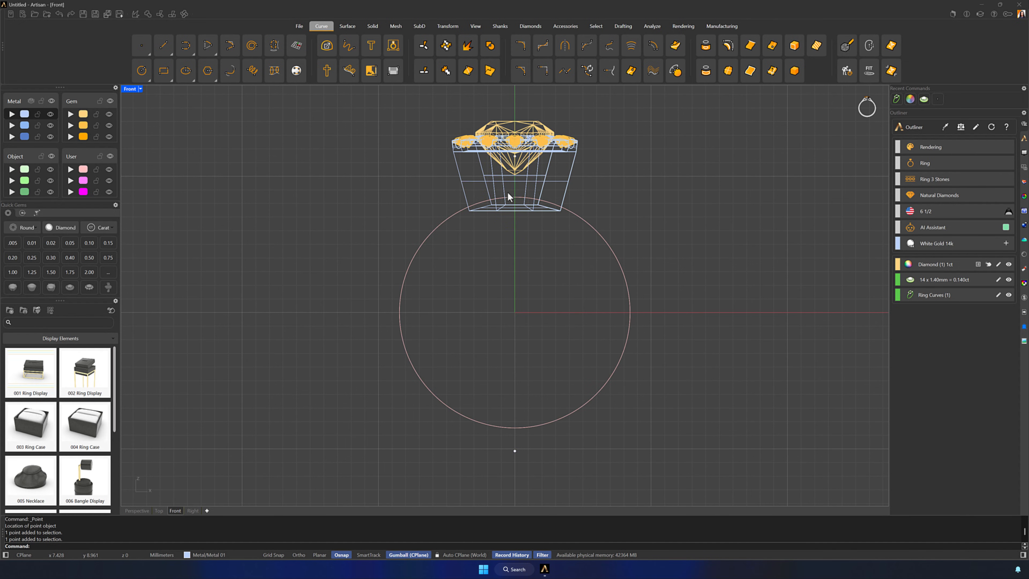
Draw a circle by diameter from the lower point to the upper point, surrounding the ring curve
mouse_move(142, 78)
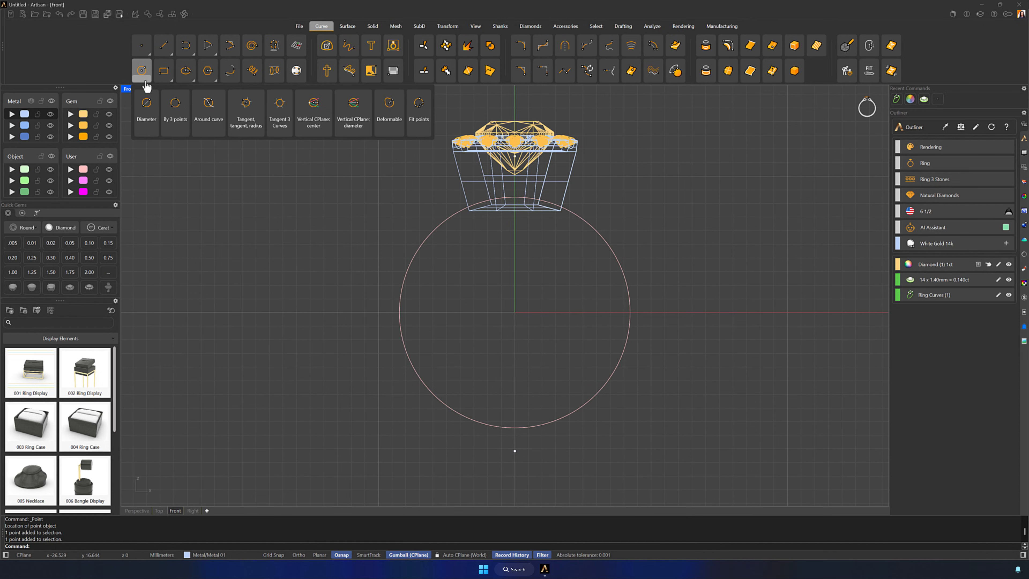
click(145, 107)
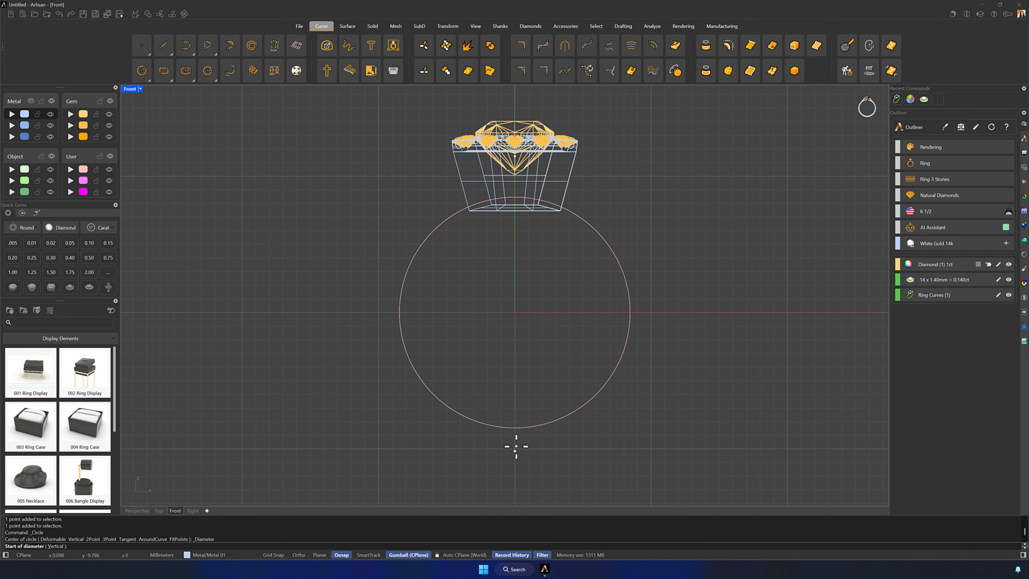
click(514, 451)
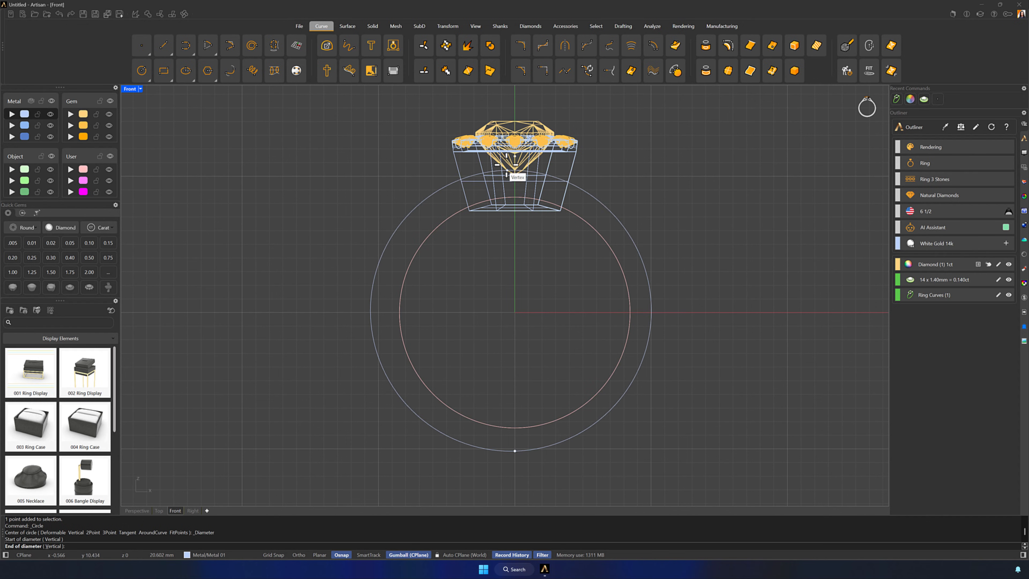
click(515, 156)
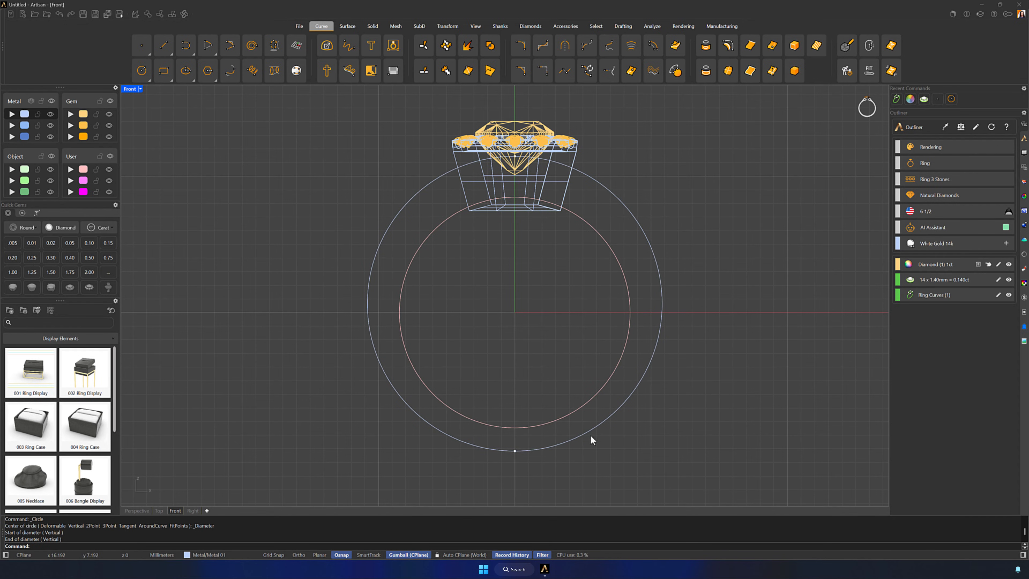
Extrude the ring curve and the outer circle together to both sides into a wide tube in the Perspective view
double_click(130, 88)
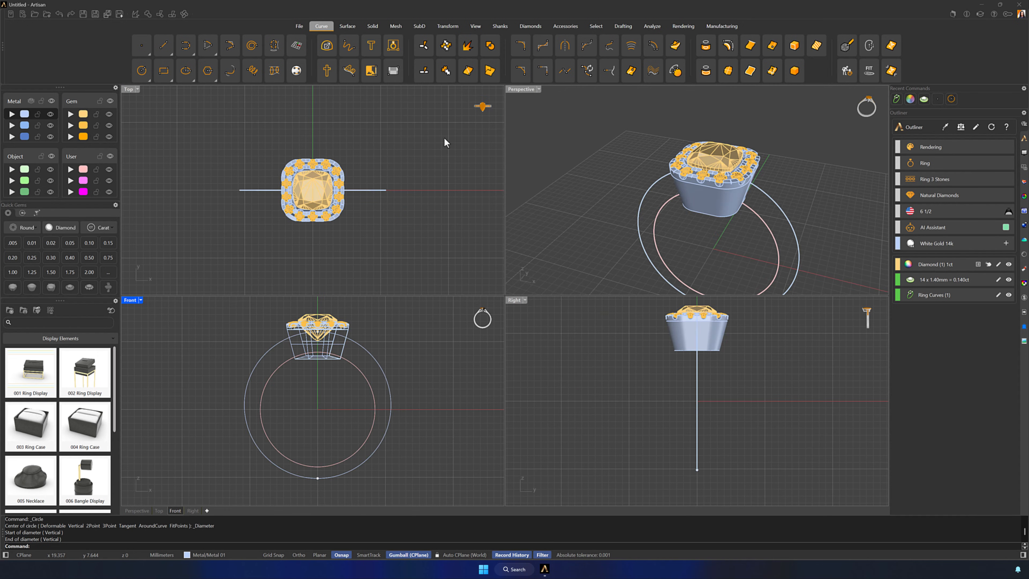
double_click(523, 89)
right_drag(683, 290, 661, 306)
scroll(660, 307, down, 7)
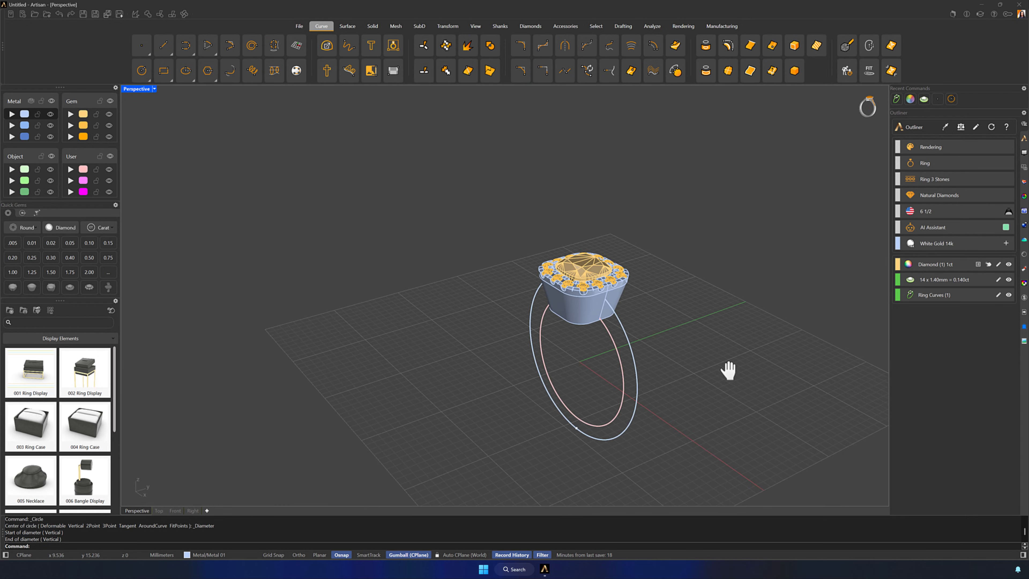
shift+right_drag(728, 371, 706, 324)
click(508, 314)
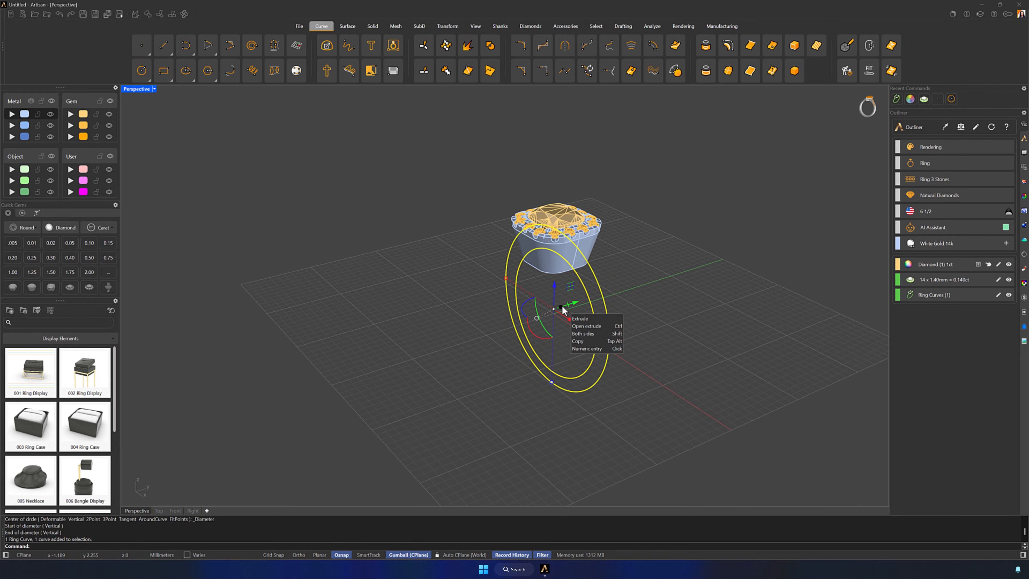
drag(562, 306, 650, 293)
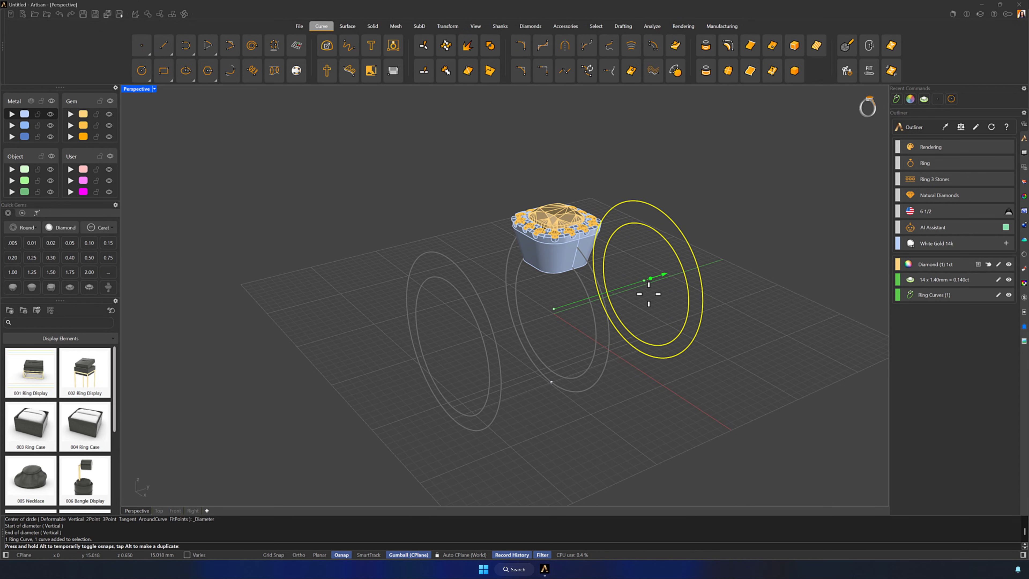
drag(648, 294, 642, 299)
click(709, 375)
right_drag(710, 376, 725, 388)
Draw a slanted line in the Right view from 1 mm beside the axis below the tube to -3, 16 above the diamond
double_click(128, 89)
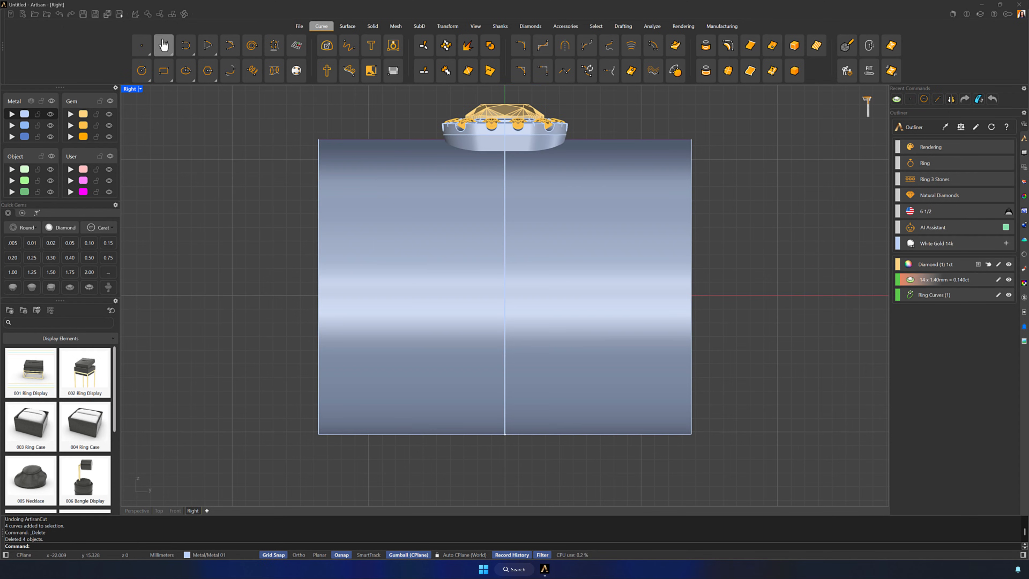
click(163, 45)
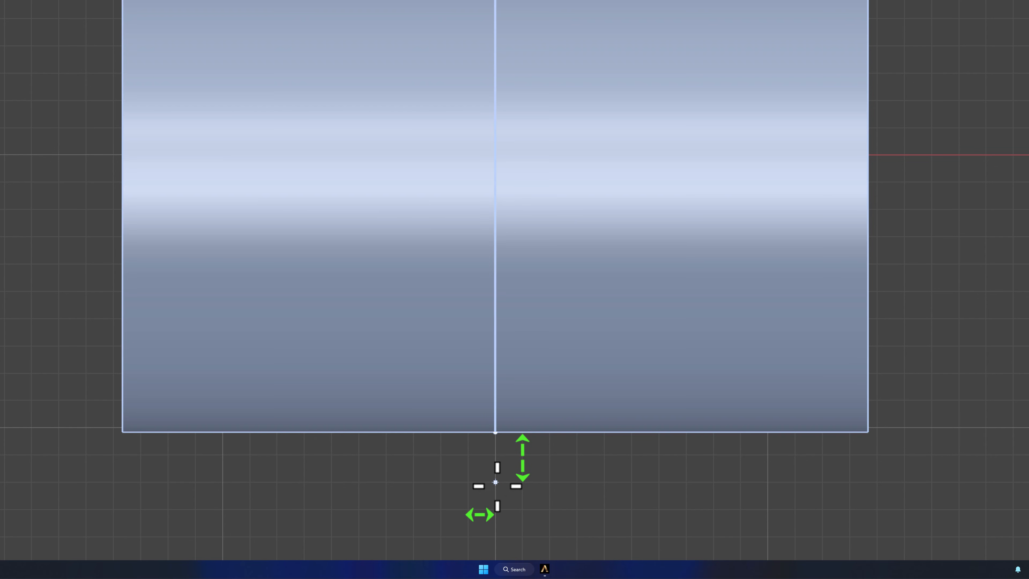
click(468, 482)
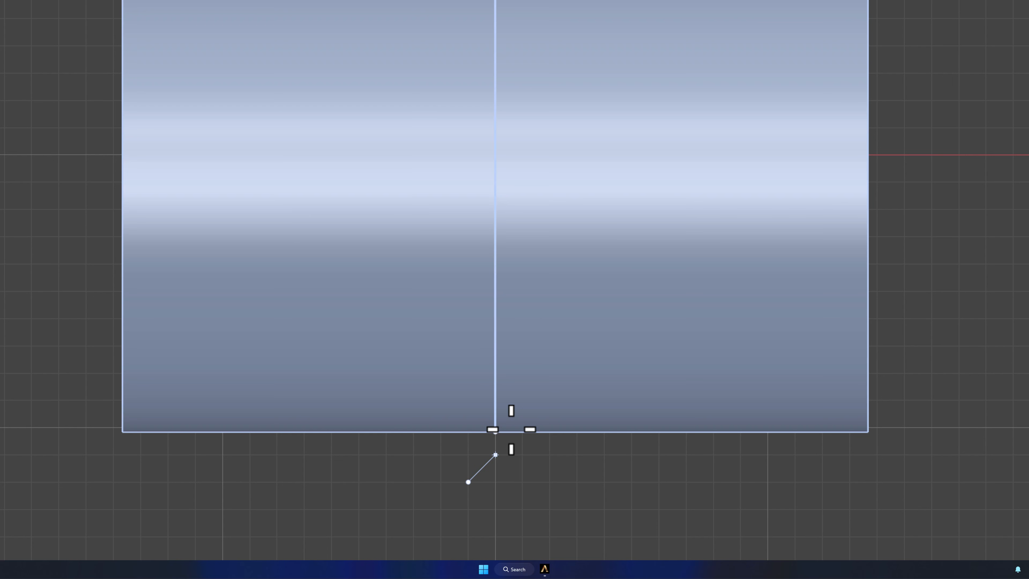
right_drag(499, 118, 519, 397)
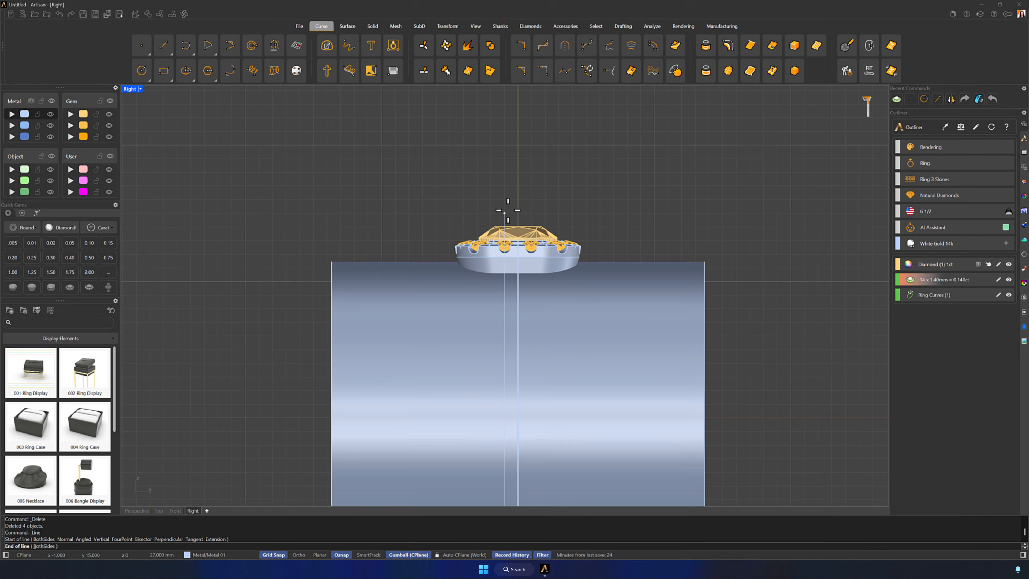
ctrl+right_drag(501, 192, 503, 167)
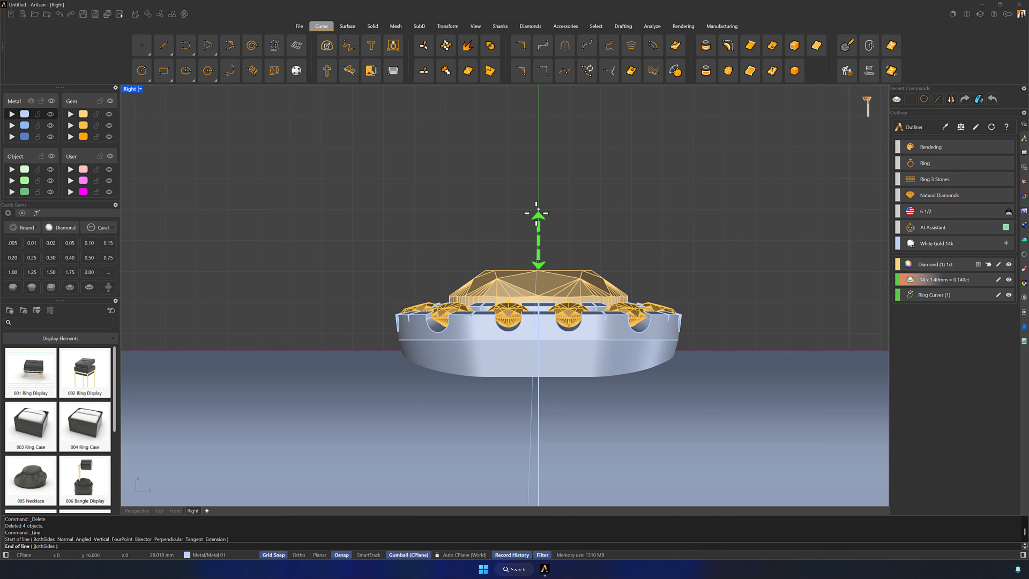
click(445, 210)
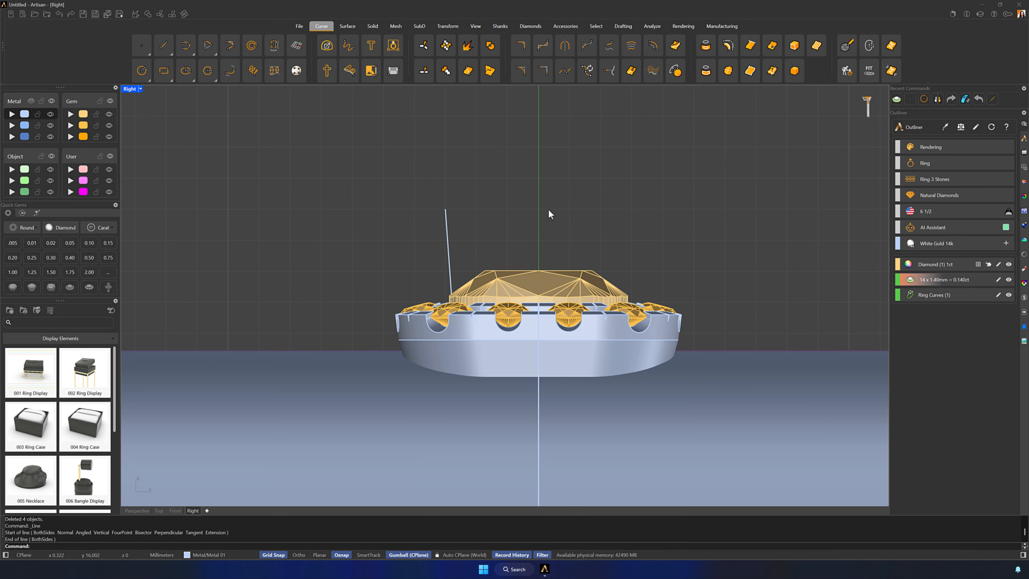
Turn off Grid Snap, shift the slanted line's upper end slightly outward and reselect the line
click(446, 225)
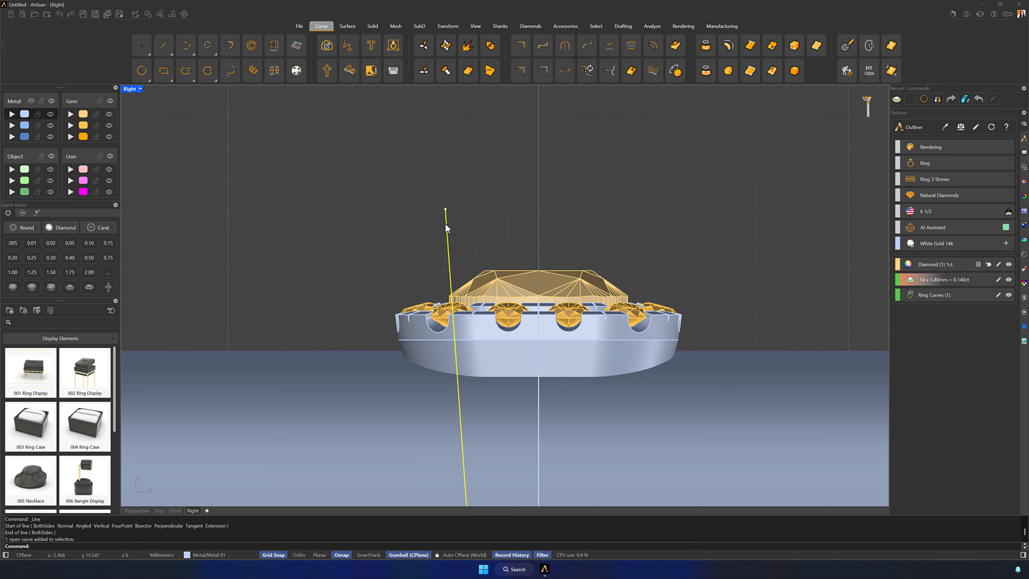
click(273, 554)
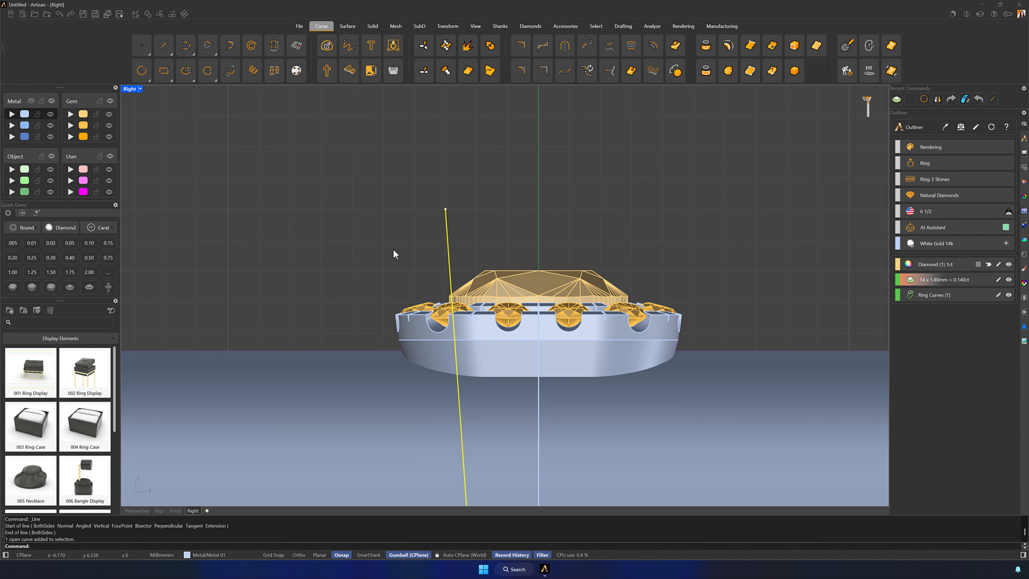
ctrl+shift+click(445, 209)
mouse_move(469, 210)
mouse_down()
mouse_move(479, 210)
mouse_move(457, 210)
mouse_up()
click(471, 215)
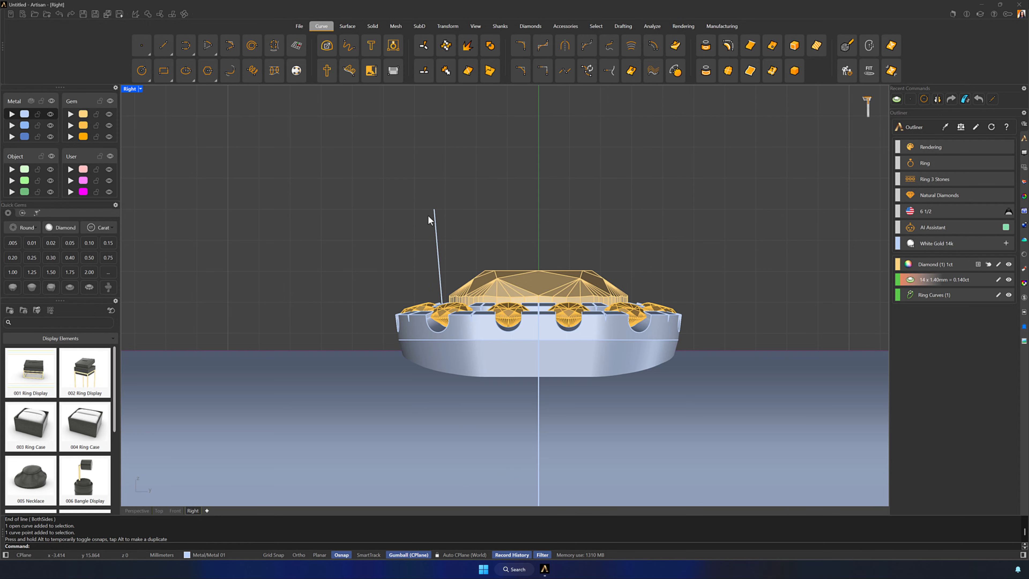
click(435, 219)
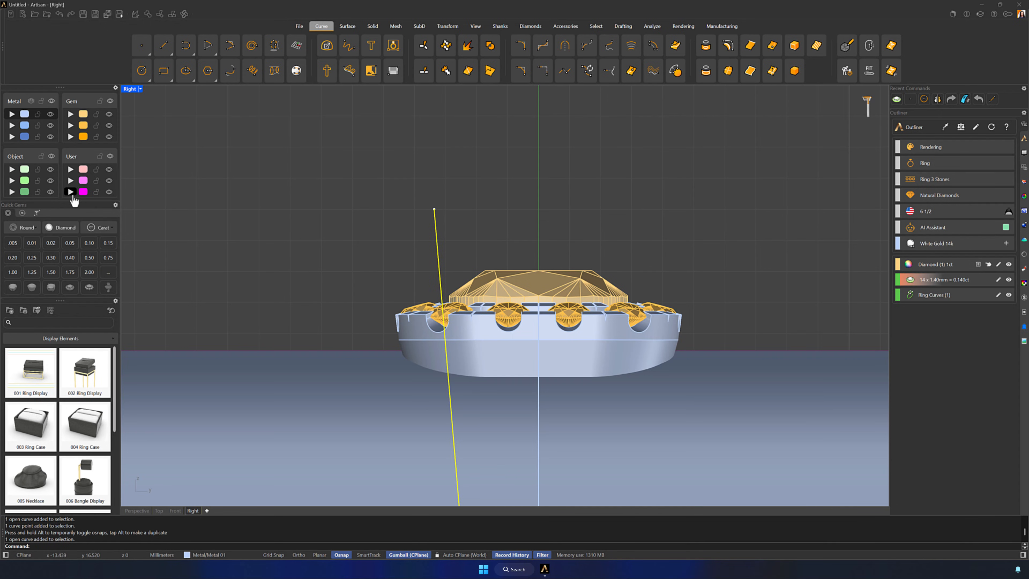
Assign the slanted line to the User 03 layer and copy it 1.6 mm horizontally toward the ring's centre
click(71, 191)
scroll(349, 187, down, 10)
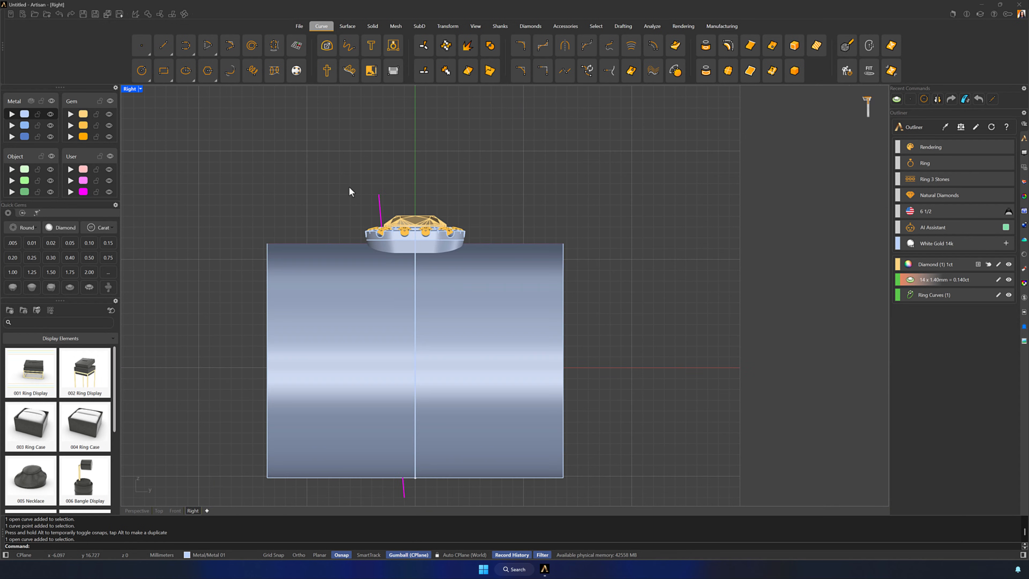
right_drag(422, 191, 438, 173)
click(395, 186)
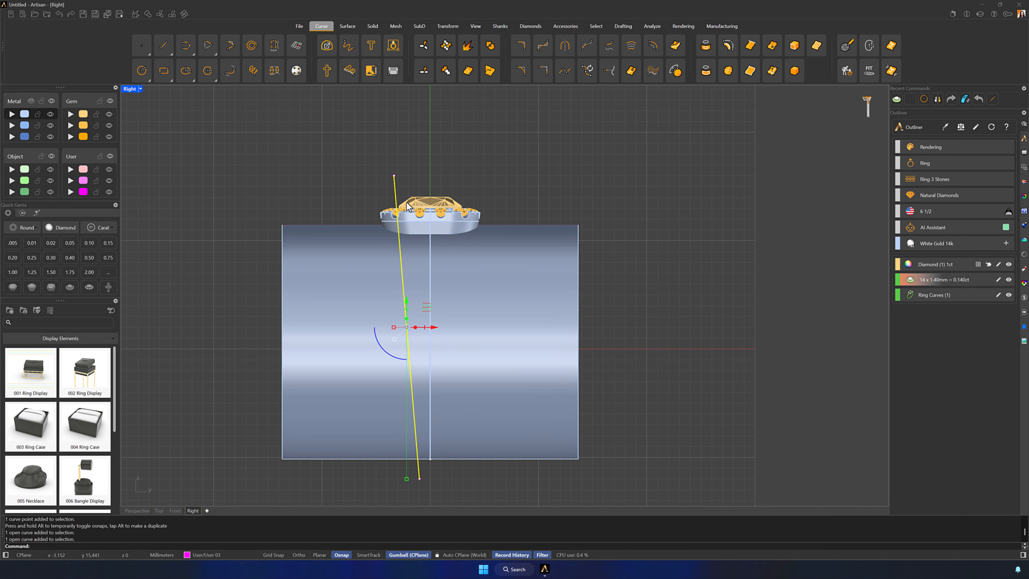
click(434, 327)
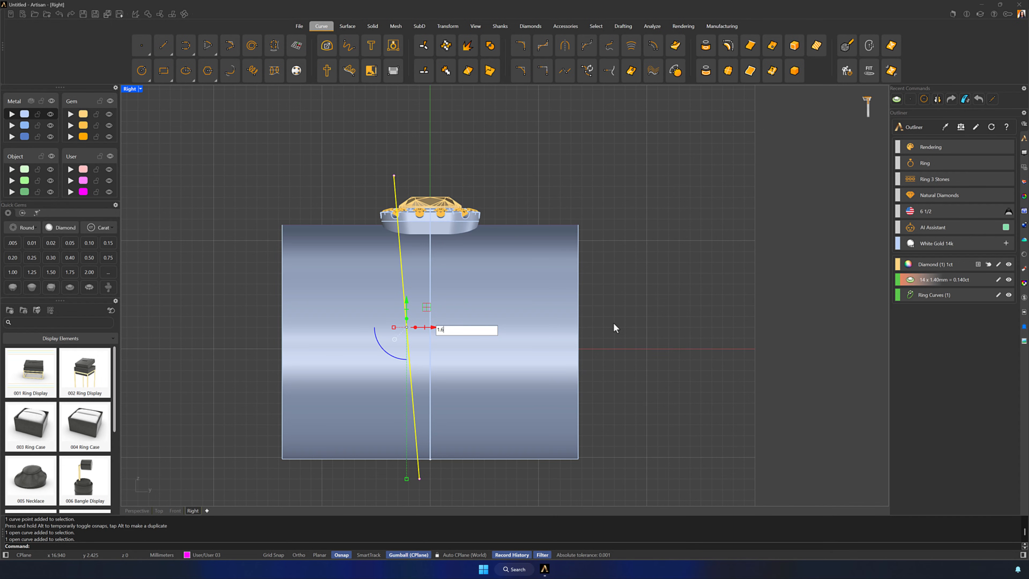
key(Return)
click(704, 154)
Mirror both slanted lines in the Right view across the vertical axis through the origin, keeping the originals
right_drag(579, 176, 626, 176)
drag(460, 185, 456, 185)
key(ctrl+z)
shift+click(443, 186)
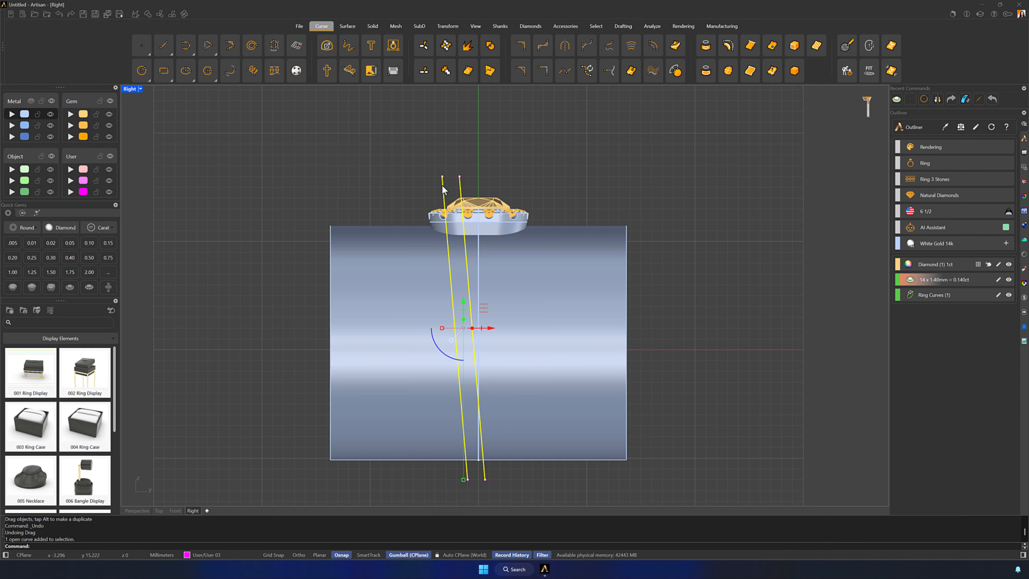
click(448, 26)
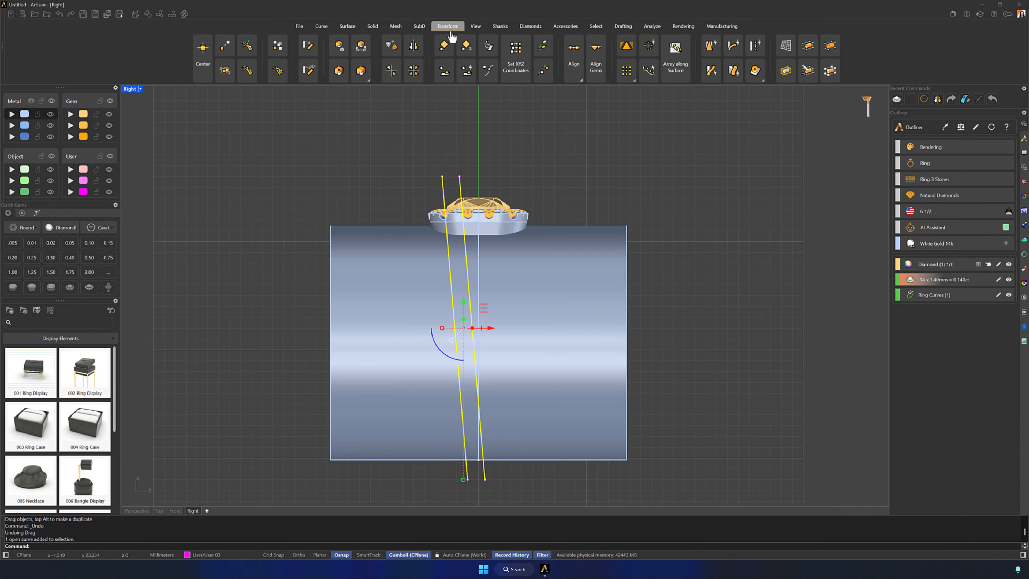
click(414, 47)
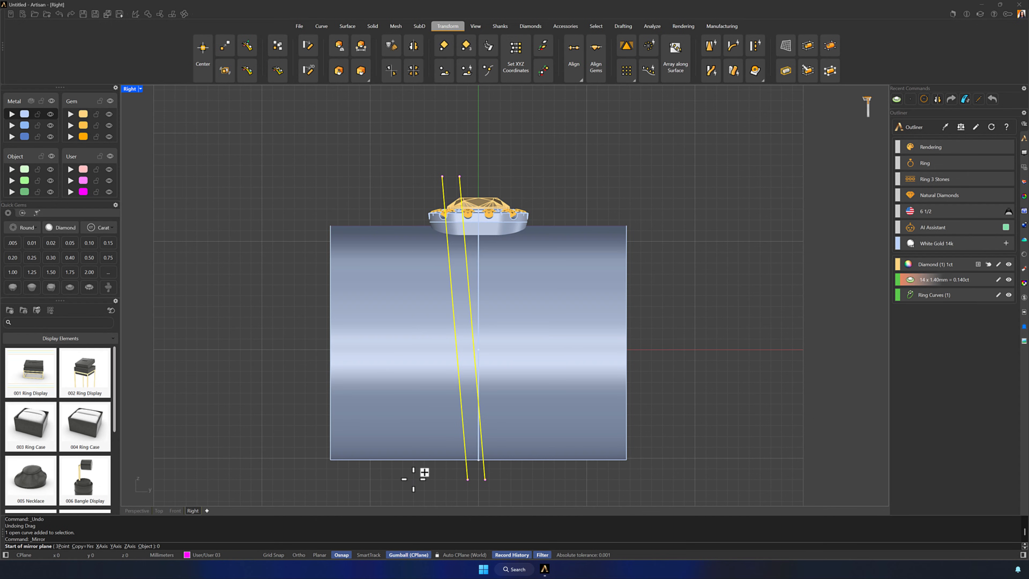
key(Return)
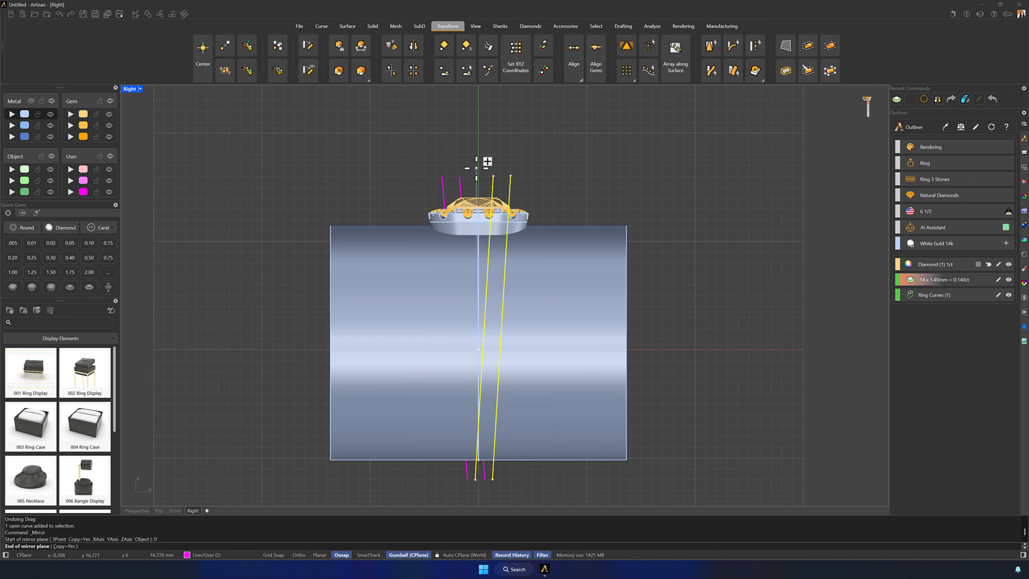
click(477, 148)
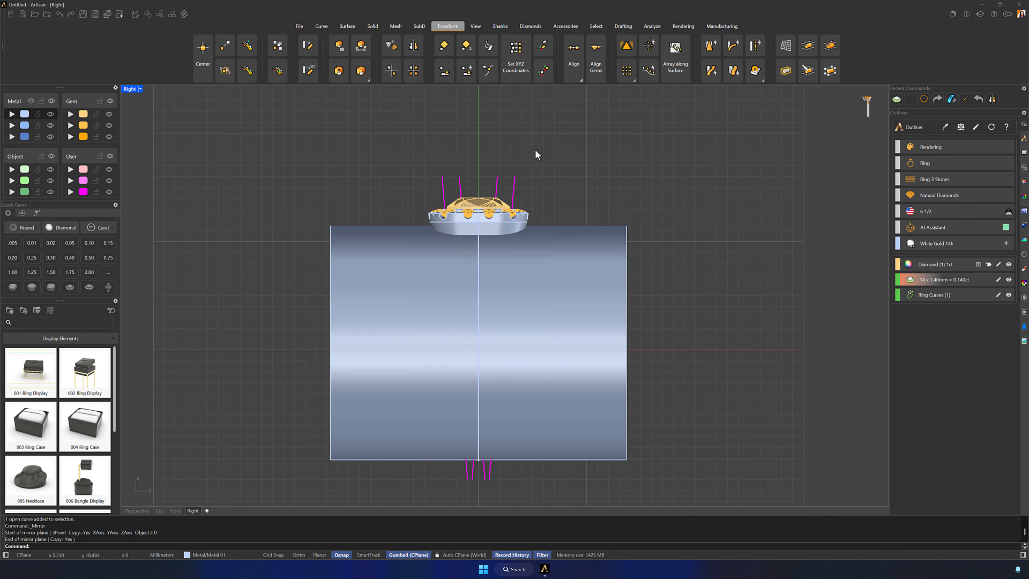
Use Artisan Cut with the outermost slanted line on the negative side to slice off that side of the tube
right_drag(592, 188, 628, 171)
scroll(603, 177, up, 1)
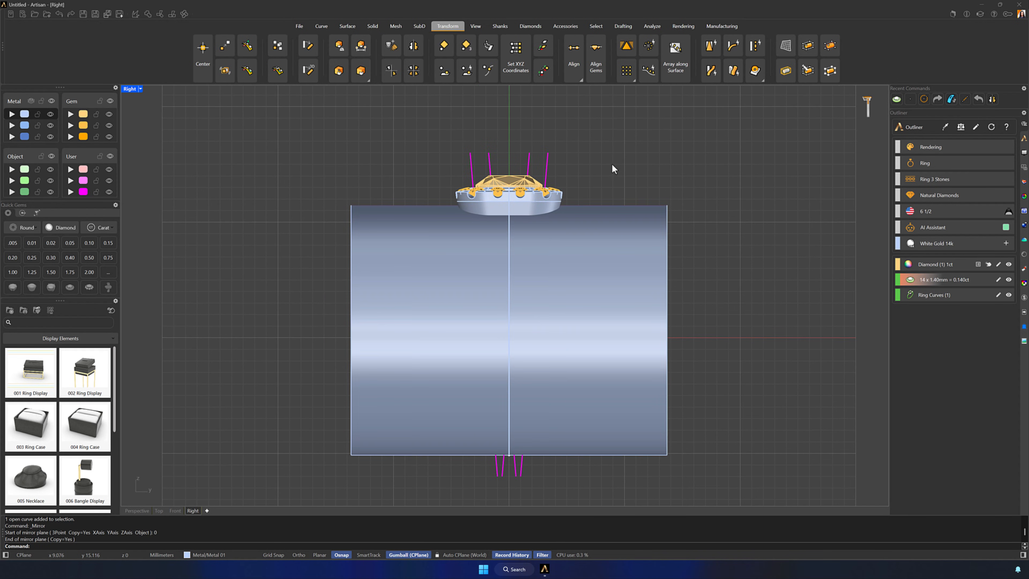
click(373, 27)
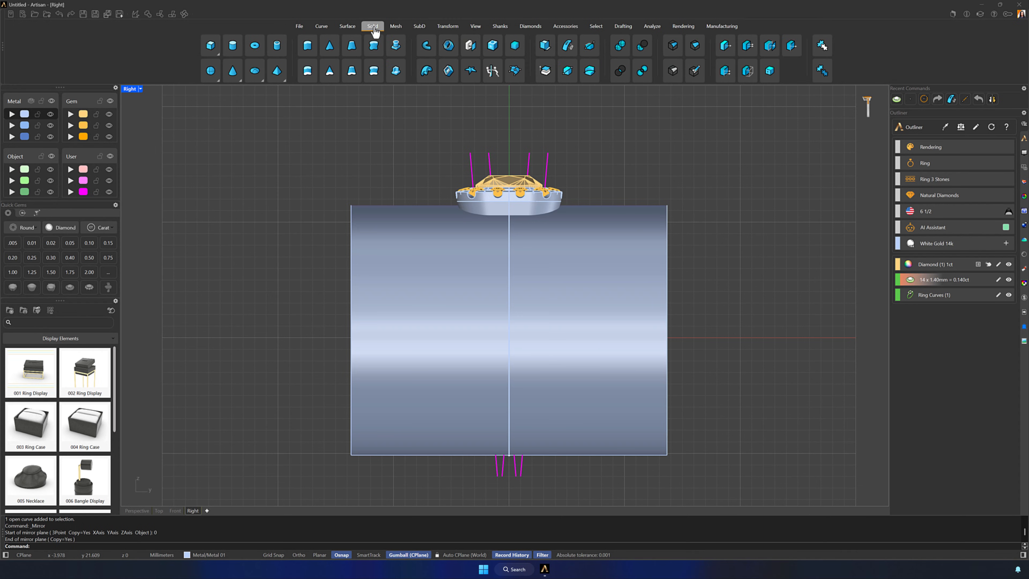
click(569, 50)
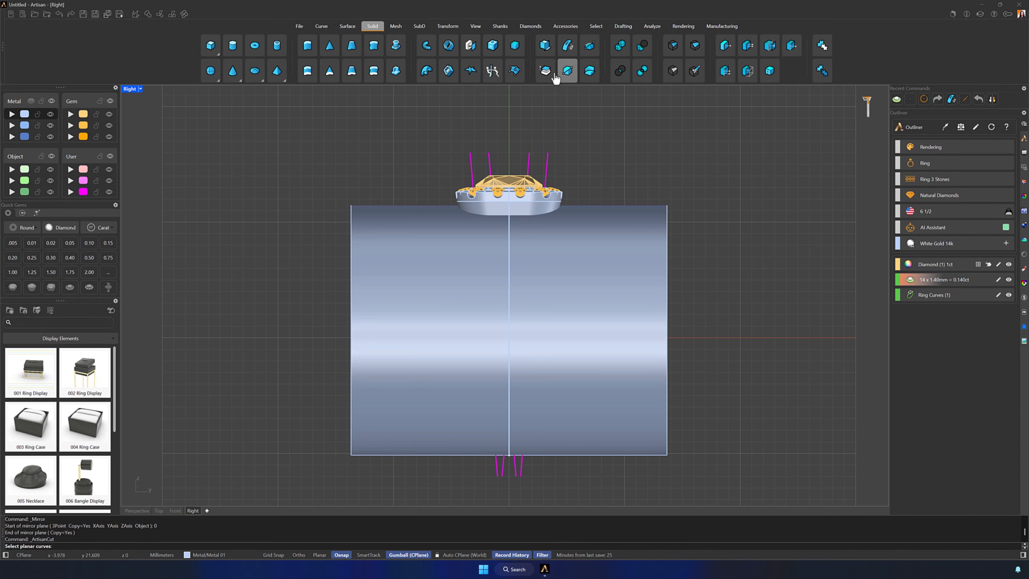
click(472, 169)
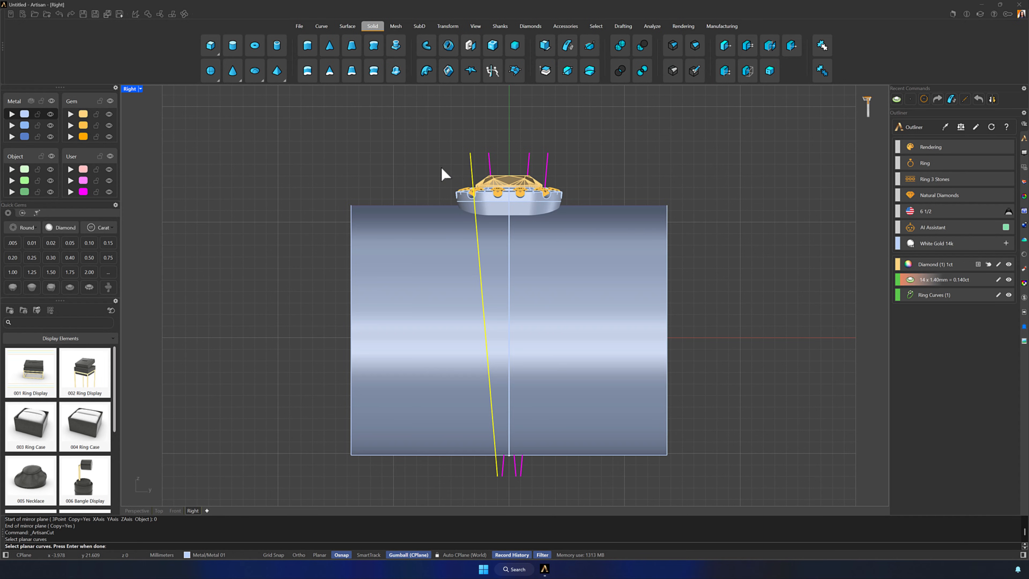
key(Return)
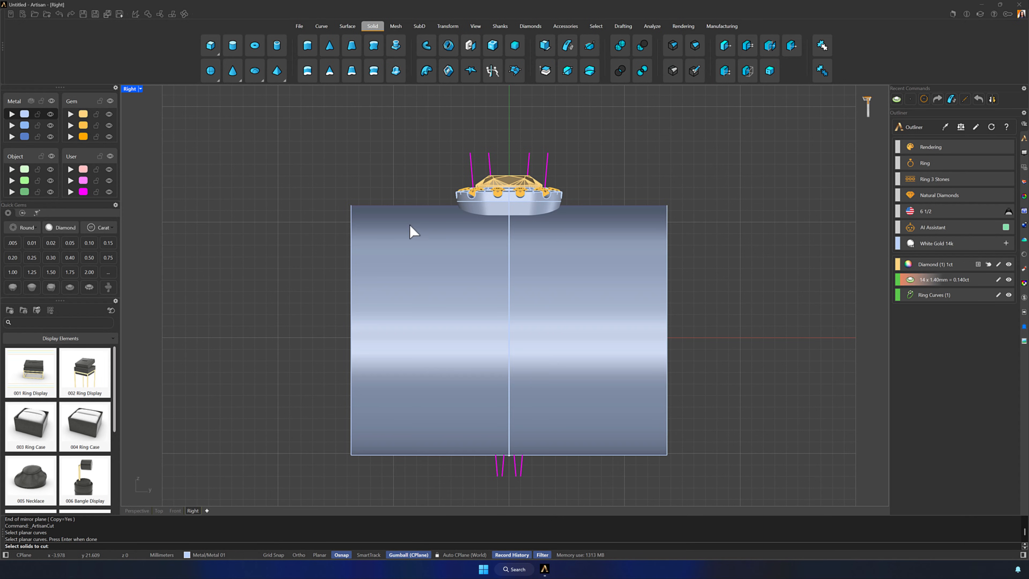
click(393, 251)
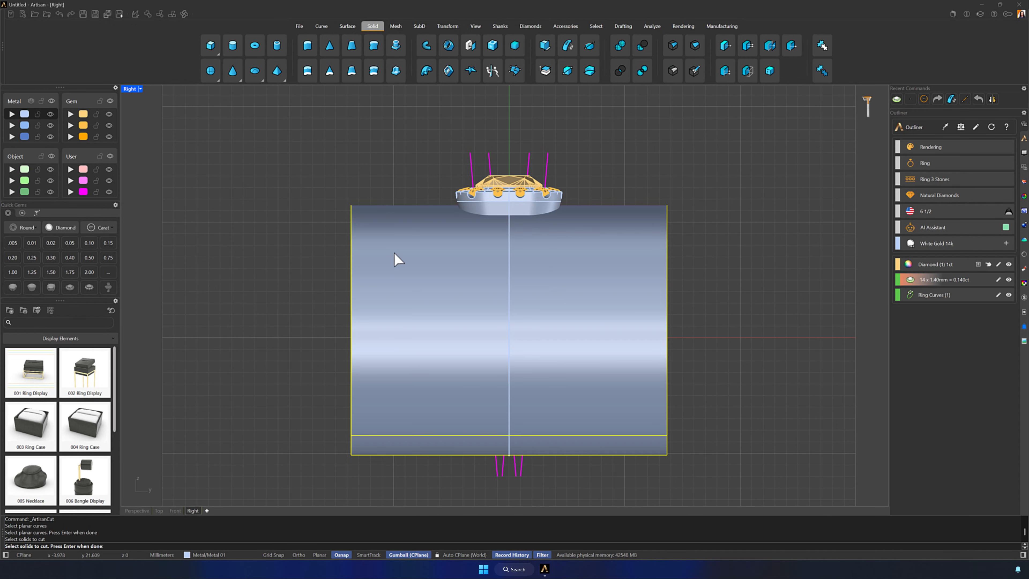
key(Return)
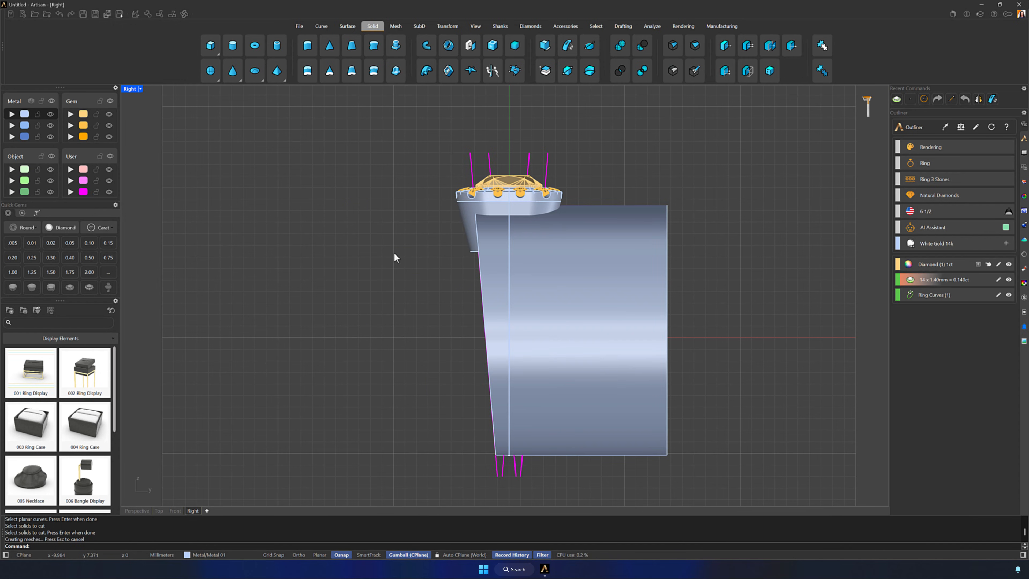
Trim the opposite side of the tube along the mirrored outermost slanted line to leave a tapered shank
click(627, 226)
shift+click(548, 168)
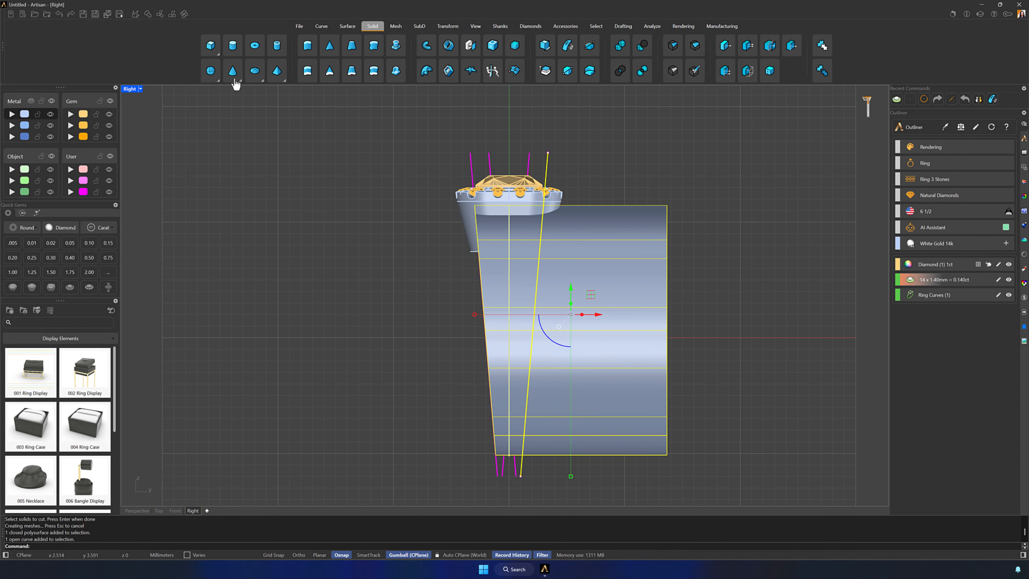
click(160, 15)
click(627, 283)
key(Return)
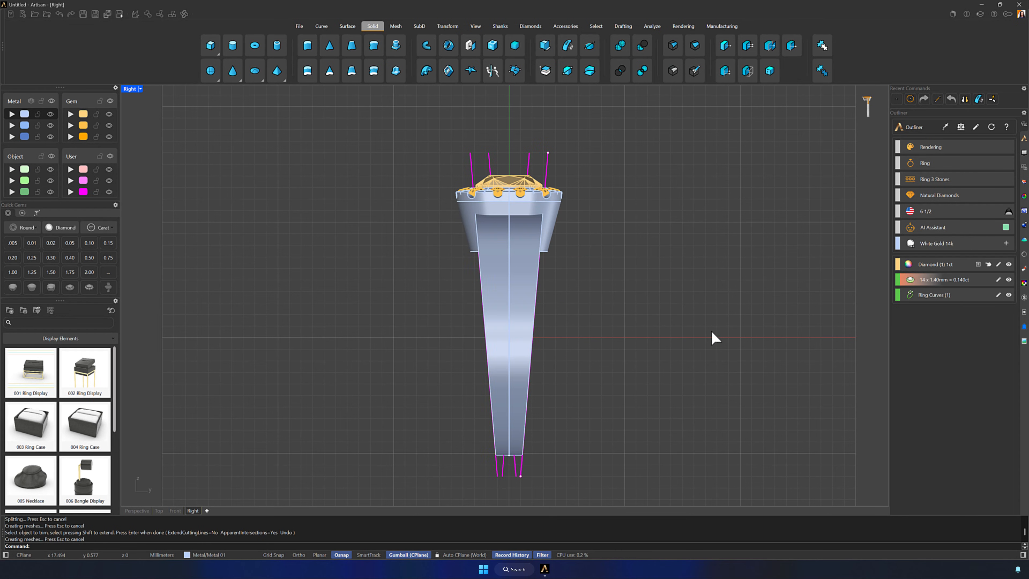
Cap the open side face of the tapered shank so it becomes a closed solid
double_click(130, 90)
right_drag(740, 233, 762, 222)
scroll(686, 204, up, 3)
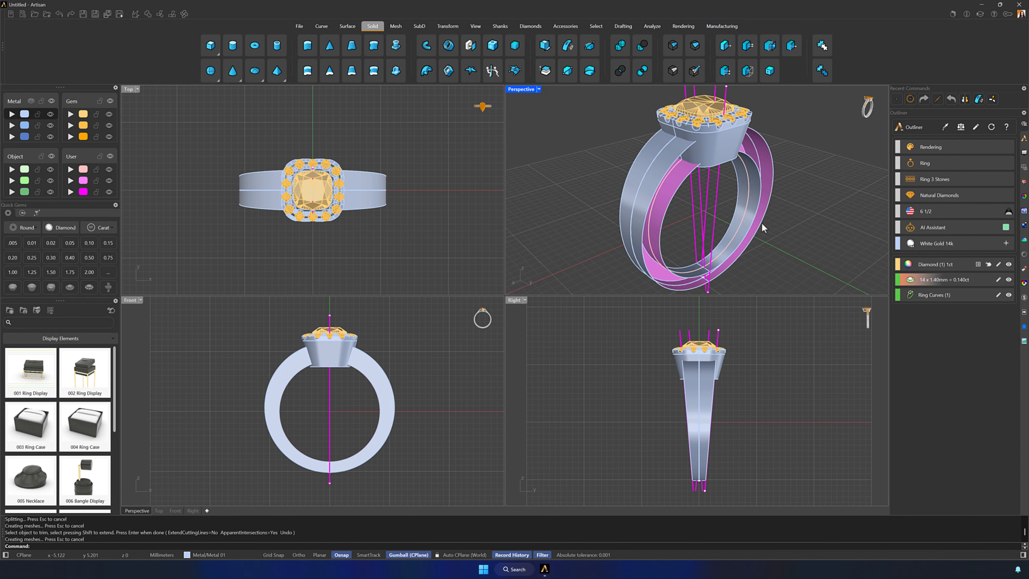
click(638, 212)
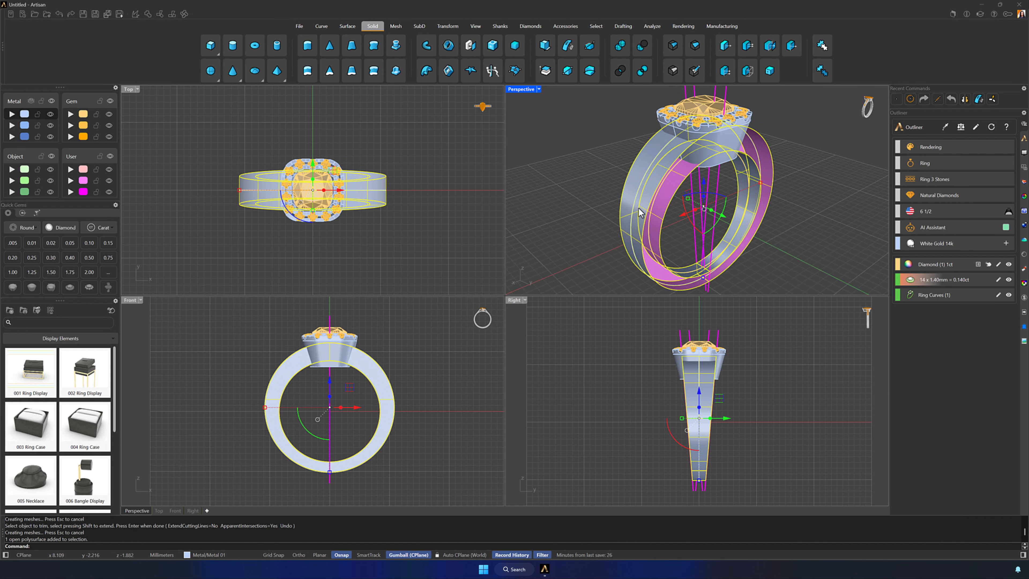
click(471, 47)
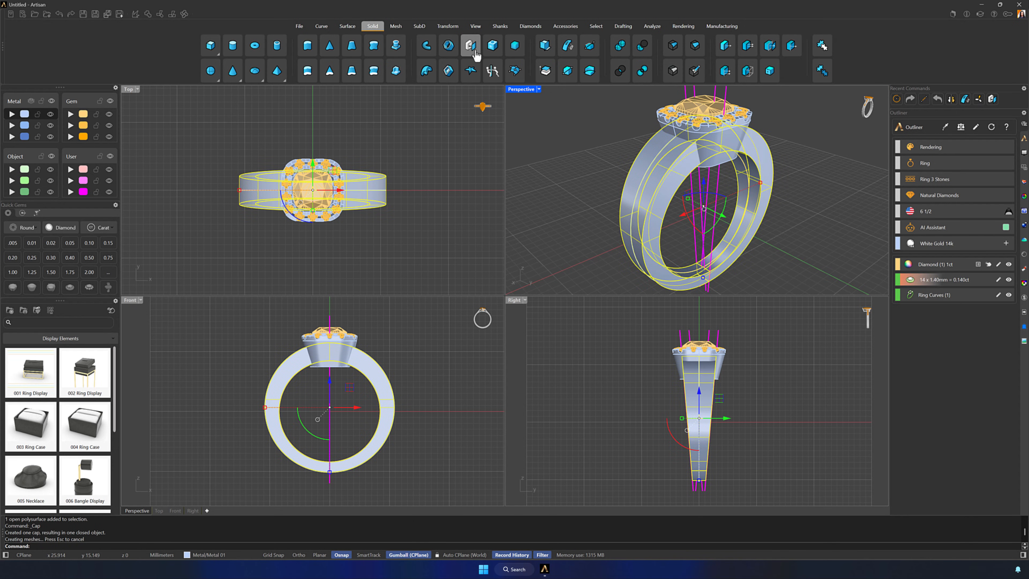
click(663, 237)
right_drag(663, 238, 723, 220)
scroll(715, 218, down, 2)
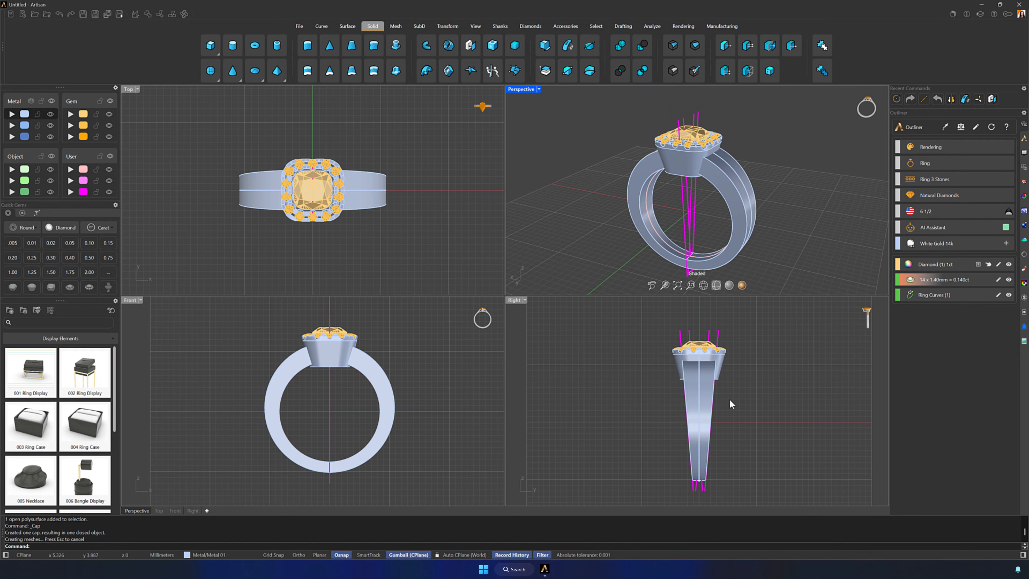
Turn on Grid Snap and draw a 20 mm horizontal line in the Right view from -10,0 to 10,0 across the shank
double_click(516, 300)
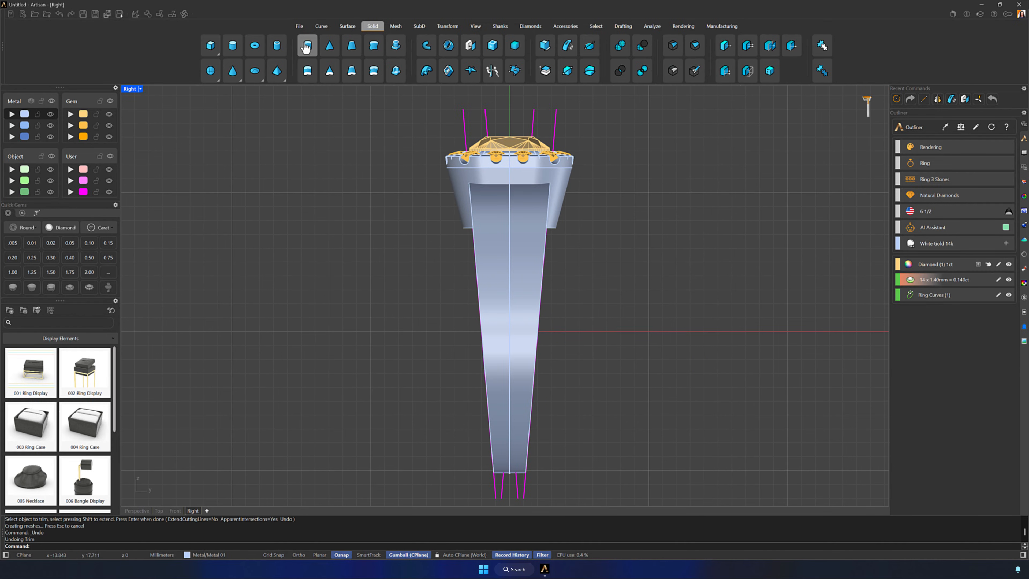
click(321, 26)
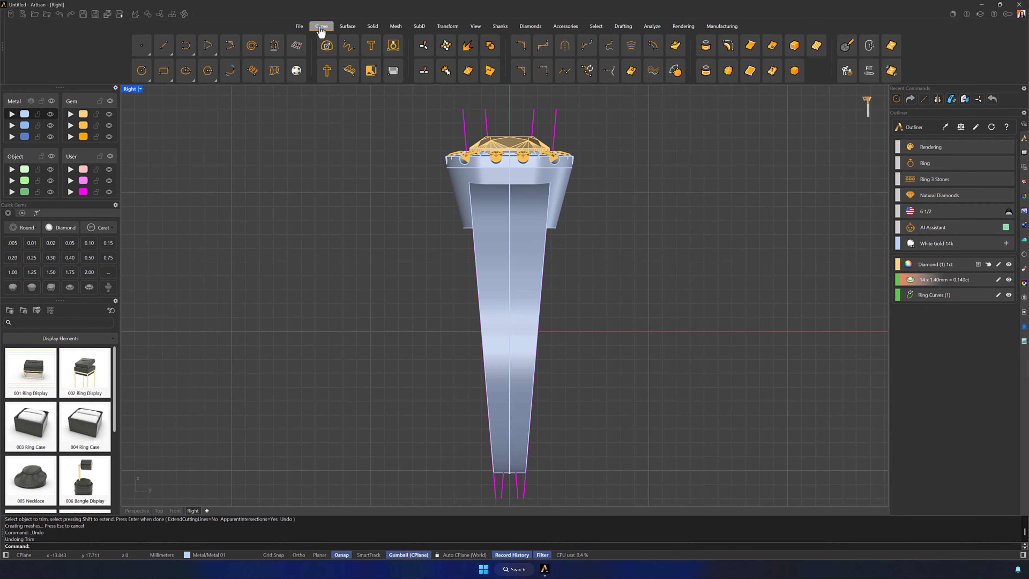
click(163, 45)
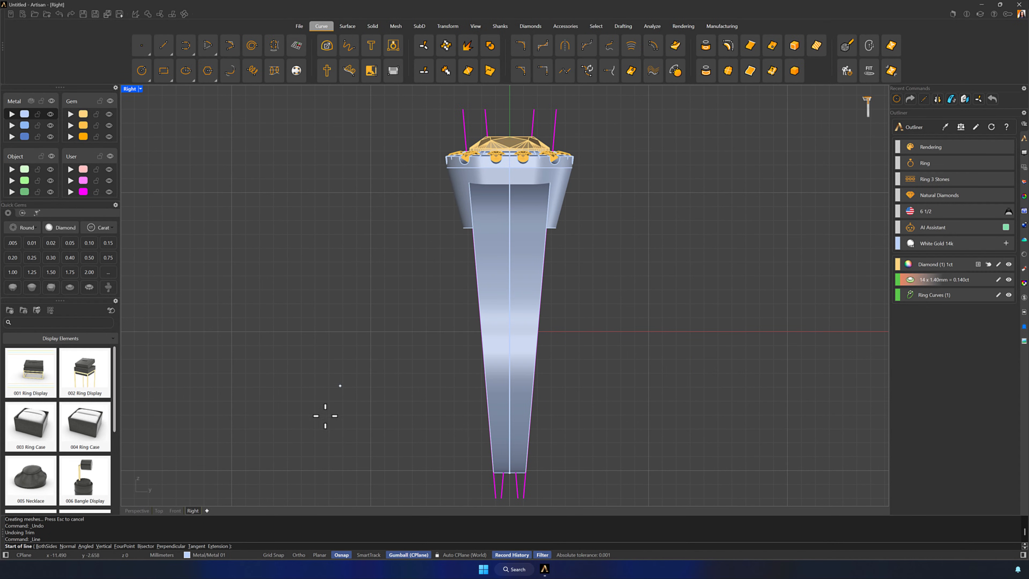
click(274, 554)
click(371, 332)
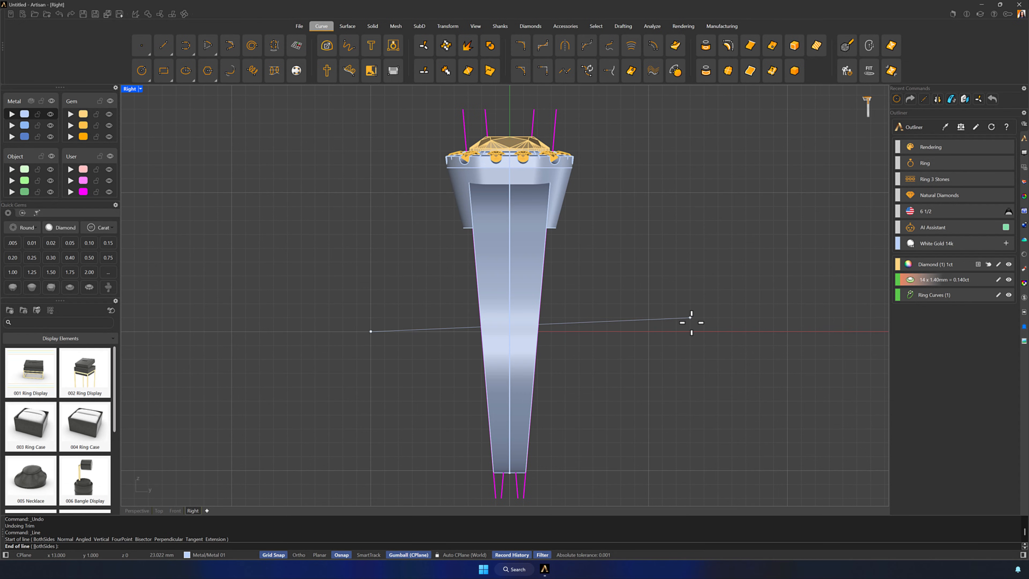
click(648, 331)
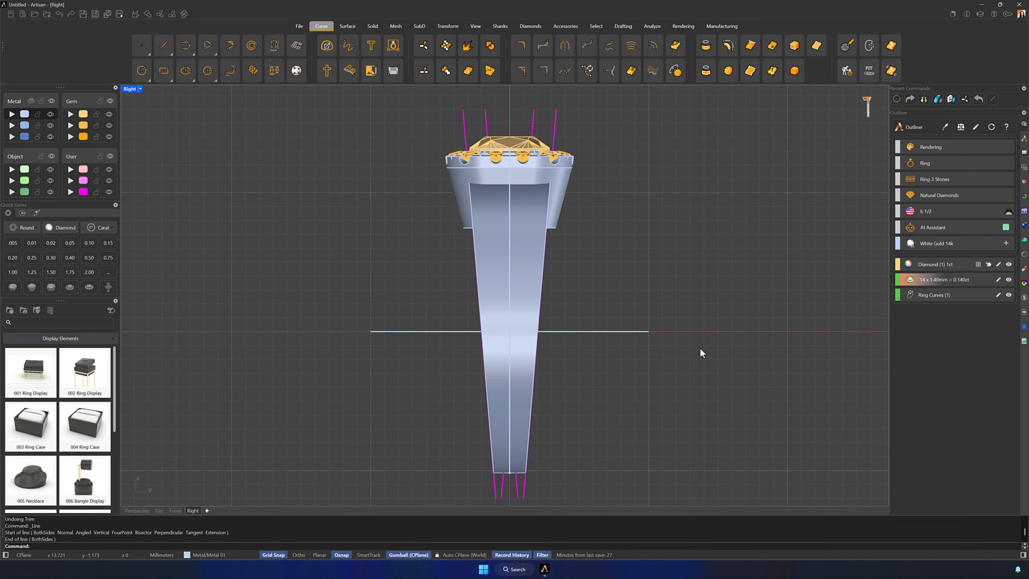
Trim away the shank's middle section between the two inner slanted lines above the horizontal line to split its upper half
click(615, 333)
shift+click(532, 129)
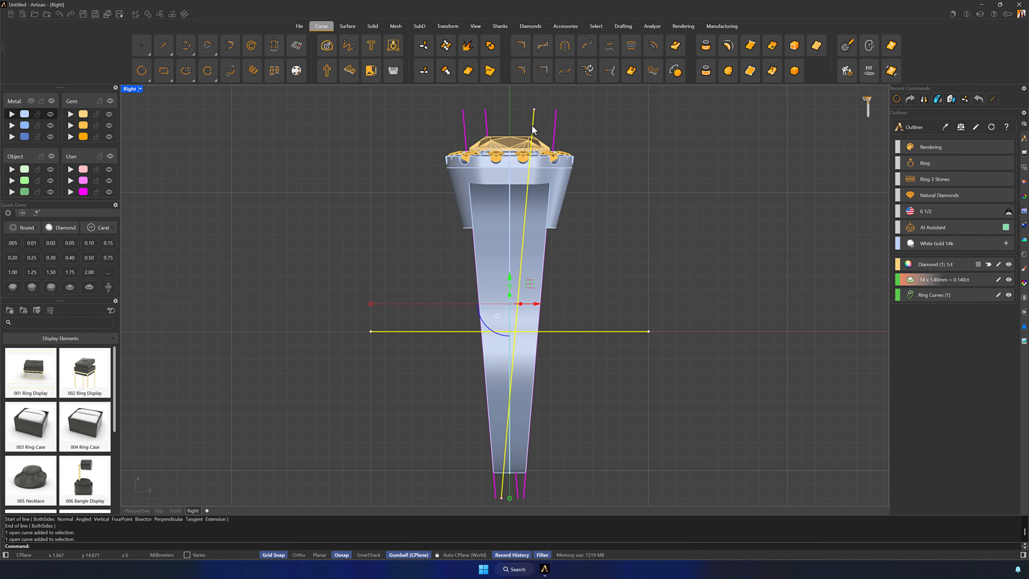
shift+click(487, 122)
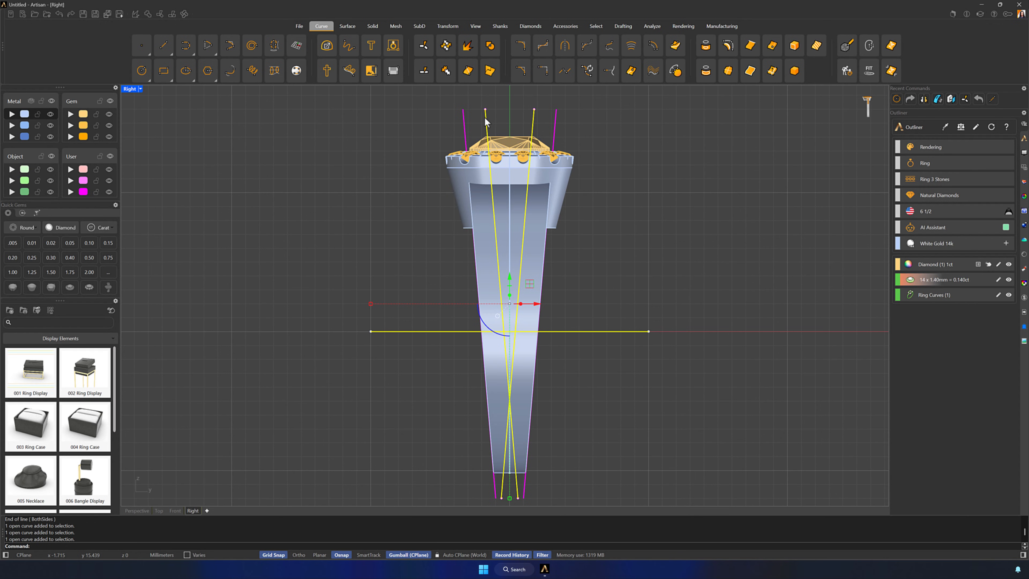
shift+click(538, 235)
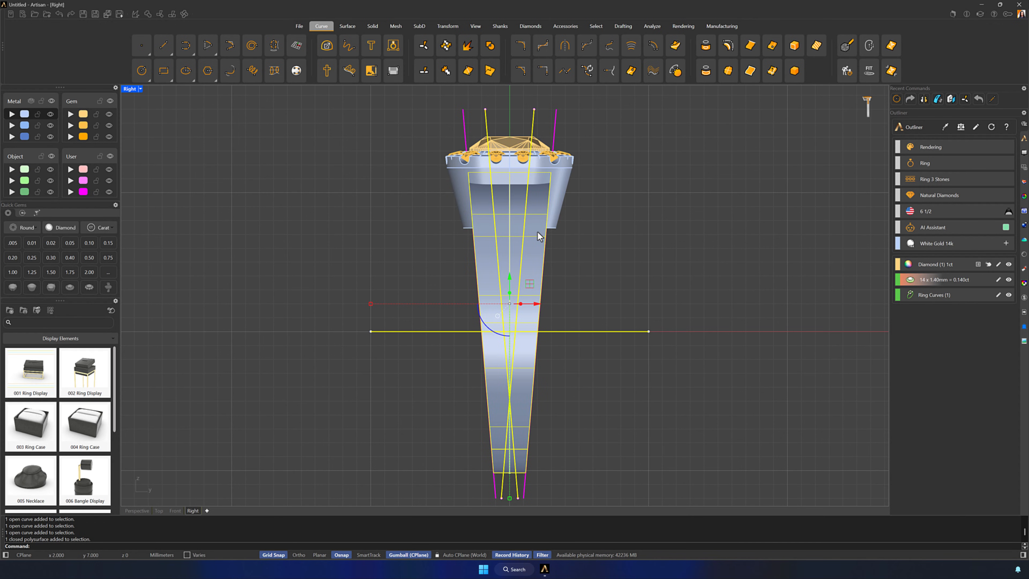
click(160, 15)
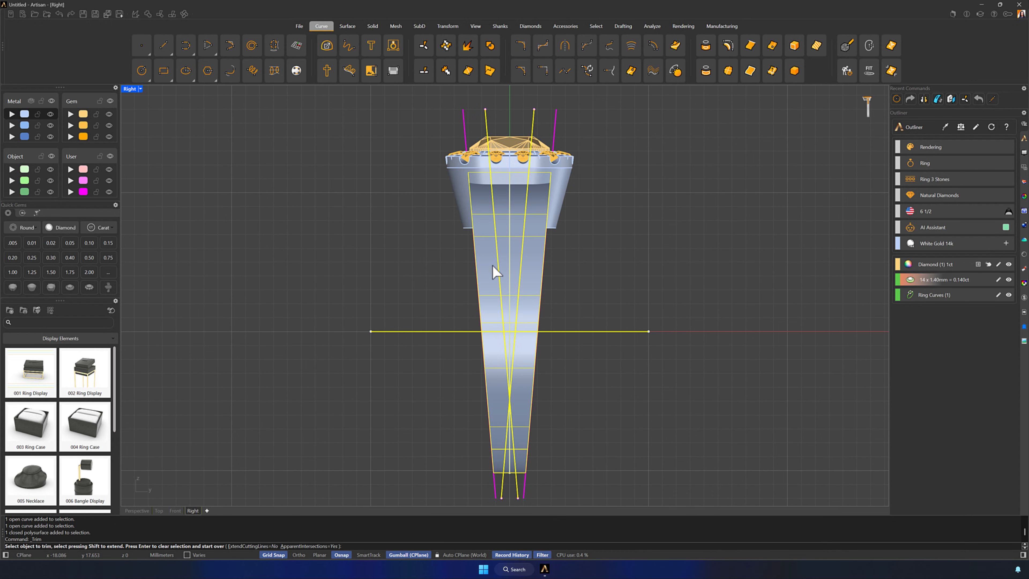
click(509, 265)
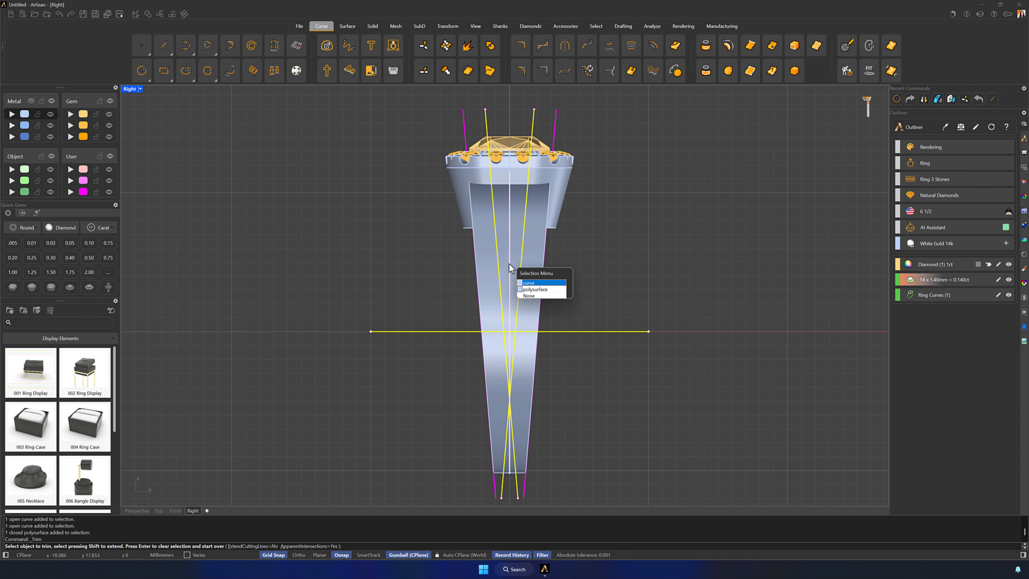
click(534, 287)
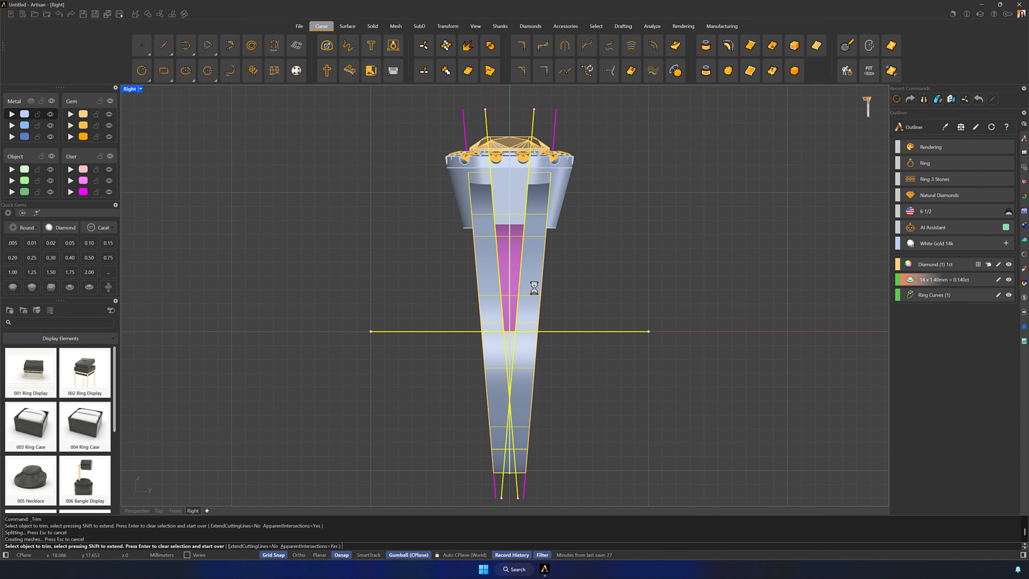
click(505, 263)
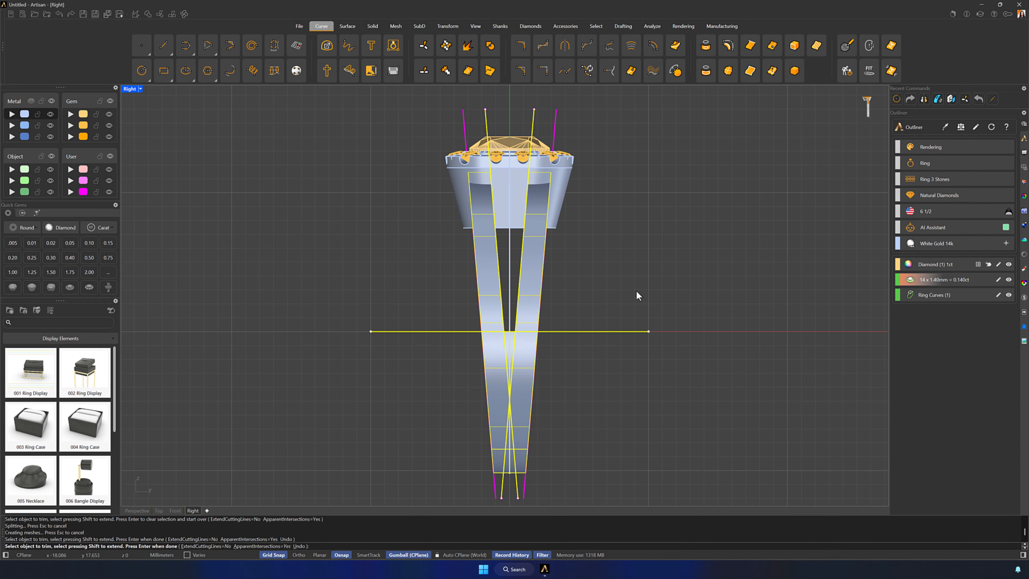
key(Return)
right_drag(724, 281, 699, 284)
double_click(130, 89)
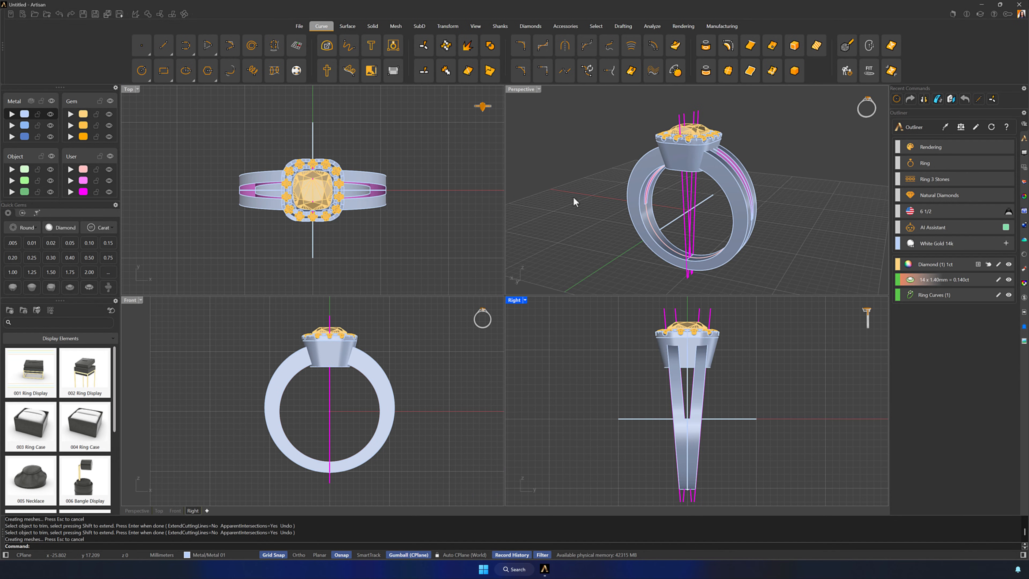
right_drag(759, 217, 700, 219)
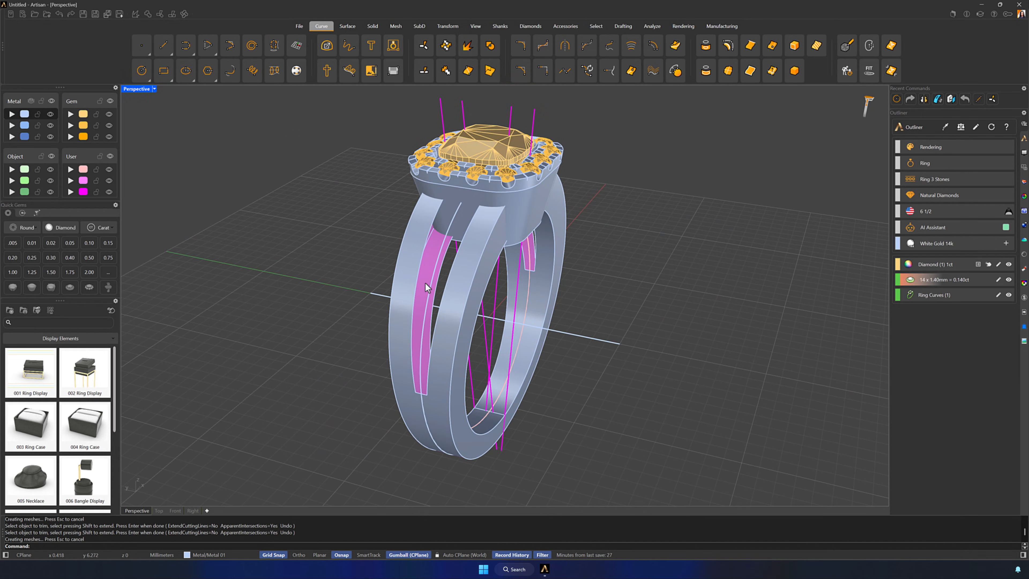
Loft a Normal-style surface between the two curved edges of the first open inner wall of the shank's split
click(419, 283)
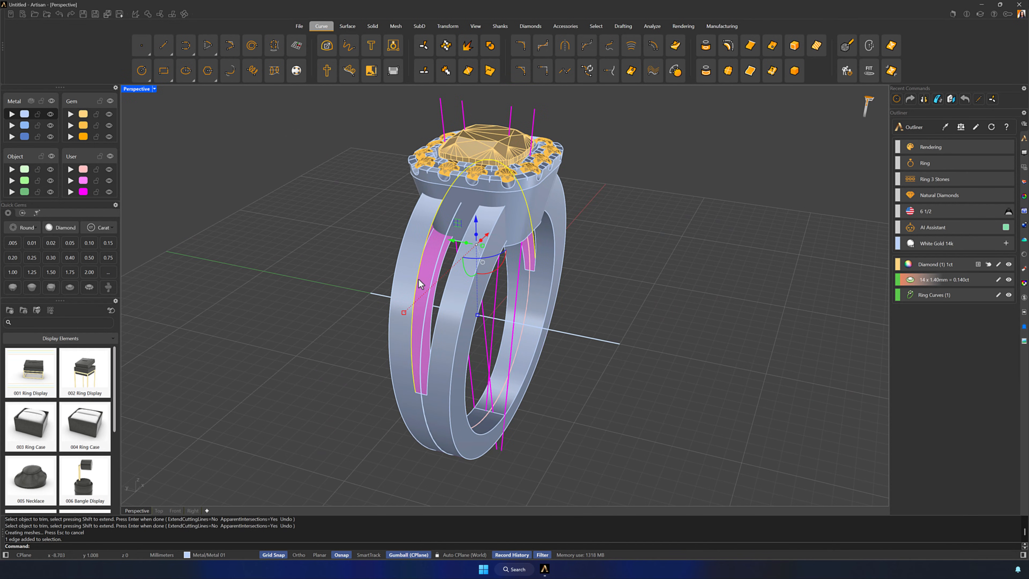
click(440, 271)
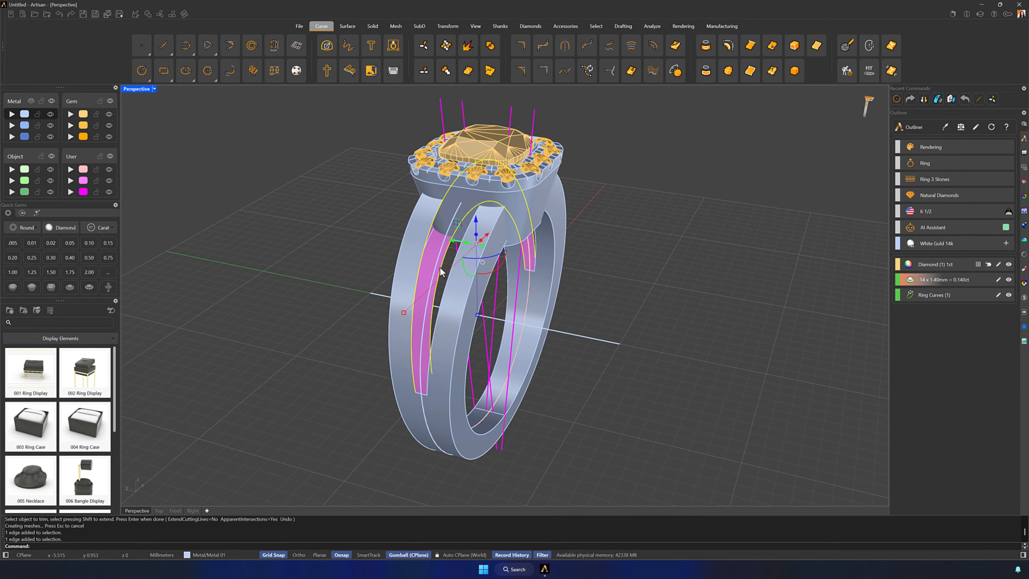
click(347, 27)
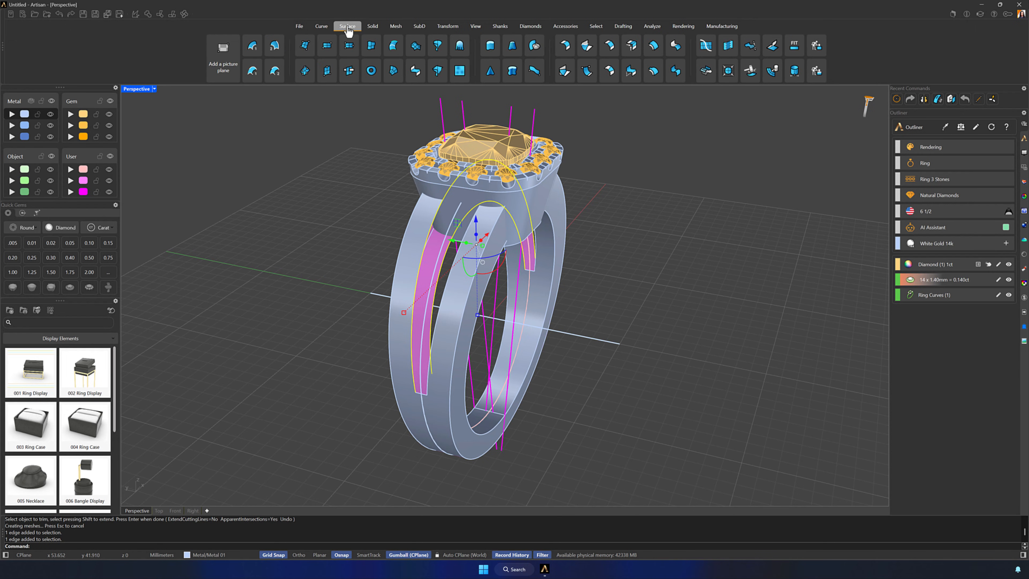
click(398, 48)
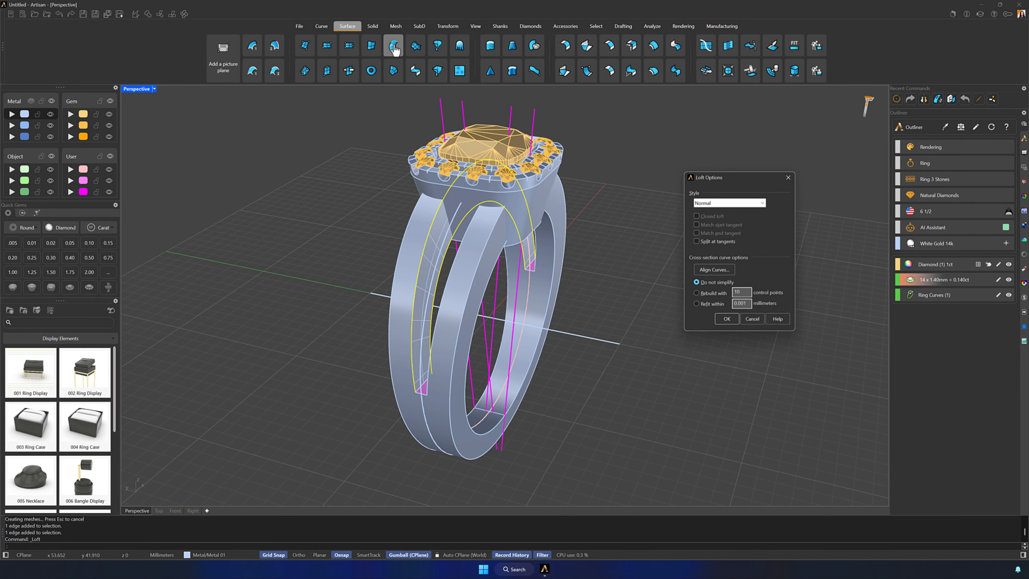
click(725, 322)
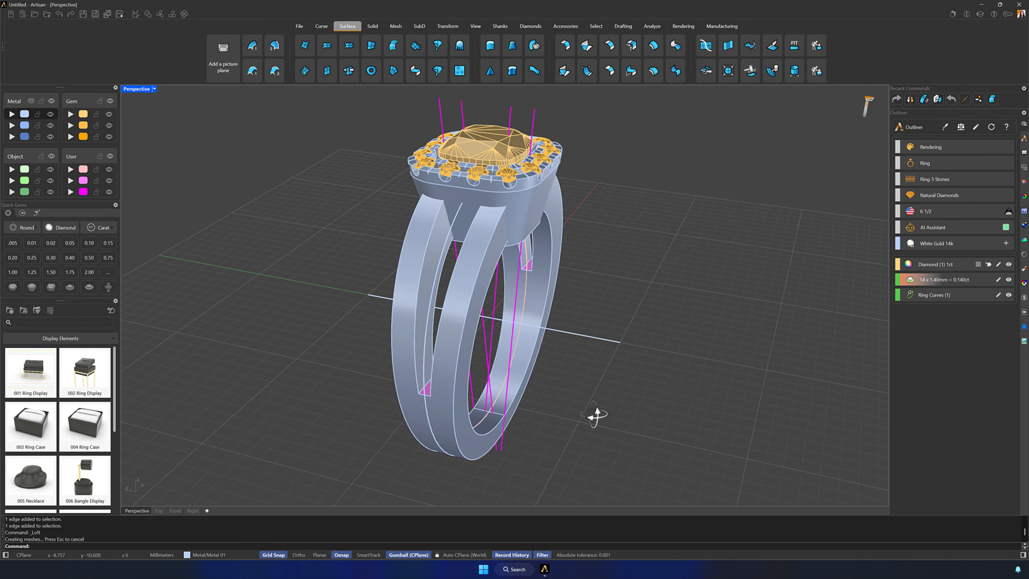
Loft a Normal-style surface between the matching curved edges on the opposite inner wall of the shank's split
right_drag(593, 414, 616, 410)
click(530, 263)
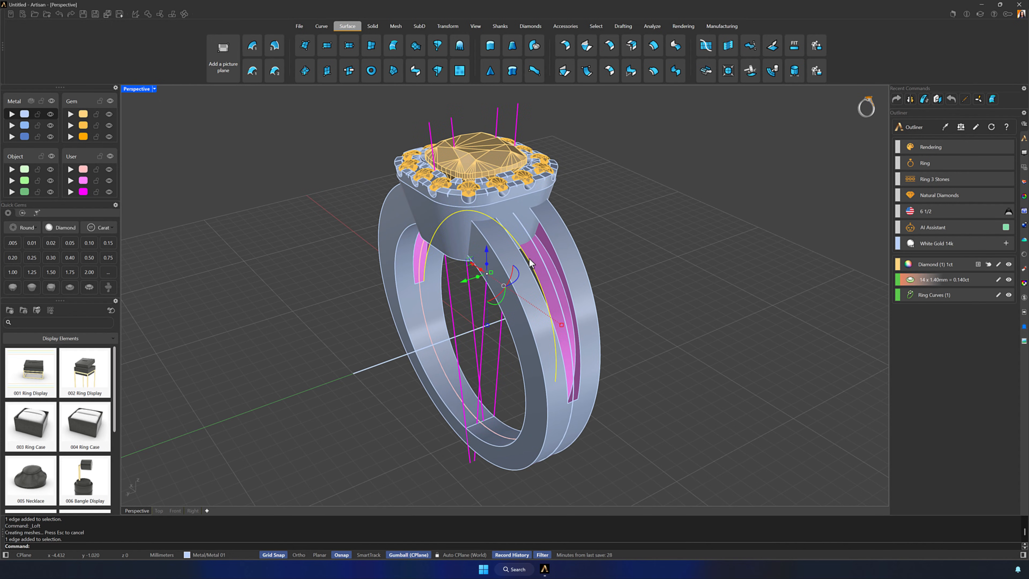
click(552, 242)
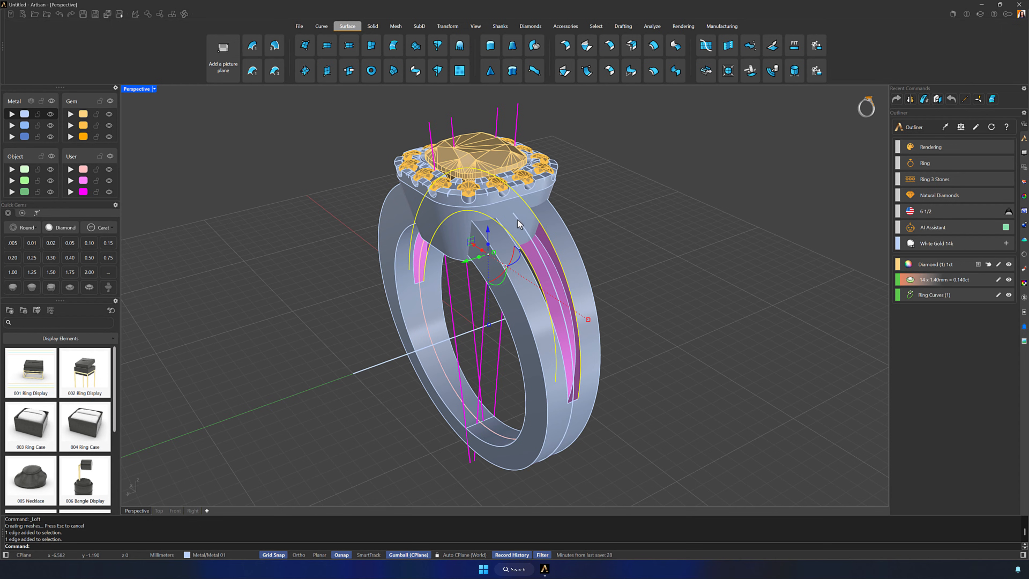
click(393, 46)
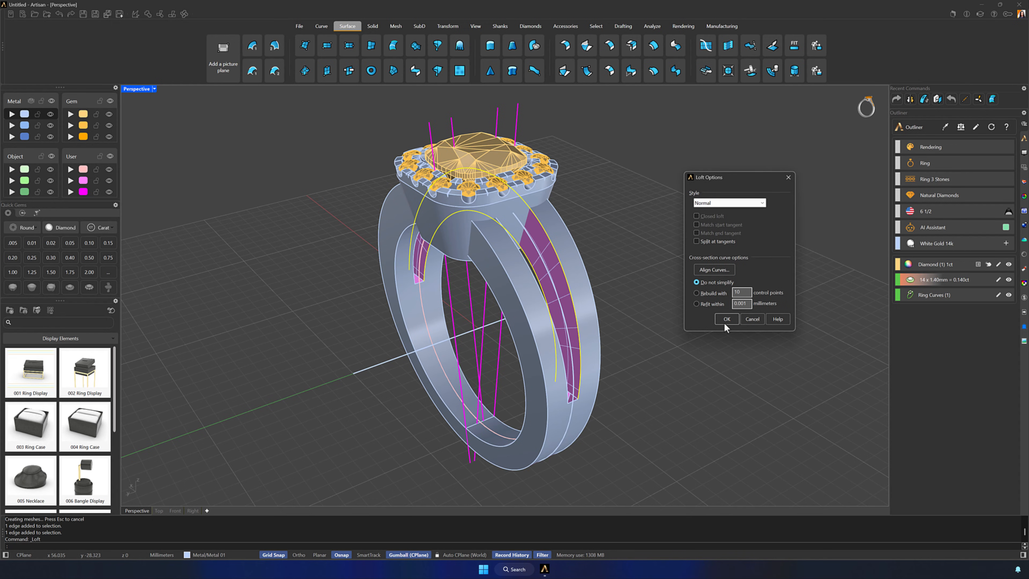
click(723, 323)
Join both lofted inner walls with the open shank polysurface
click(556, 269)
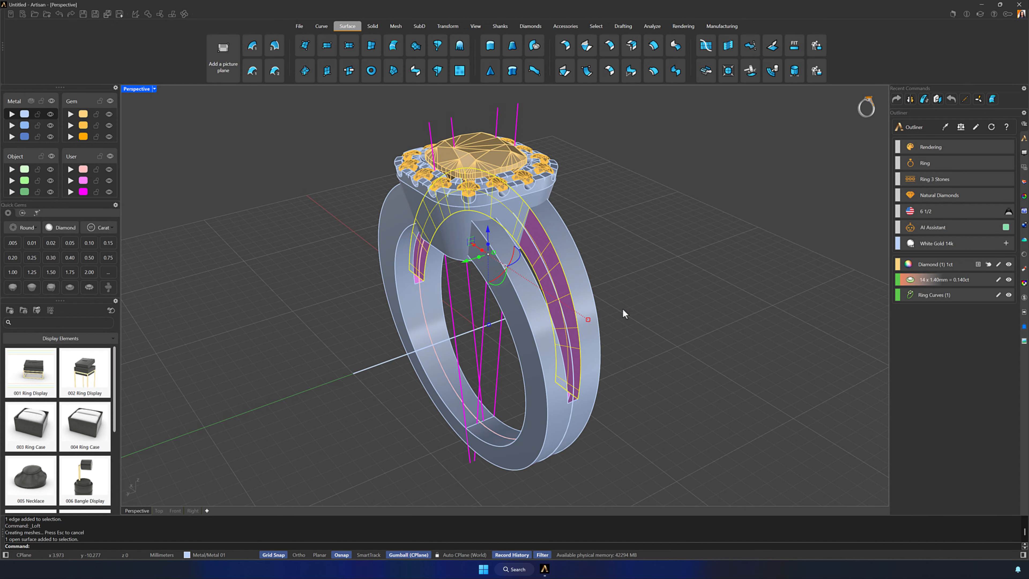
right_drag(622, 308, 650, 369)
click(515, 259)
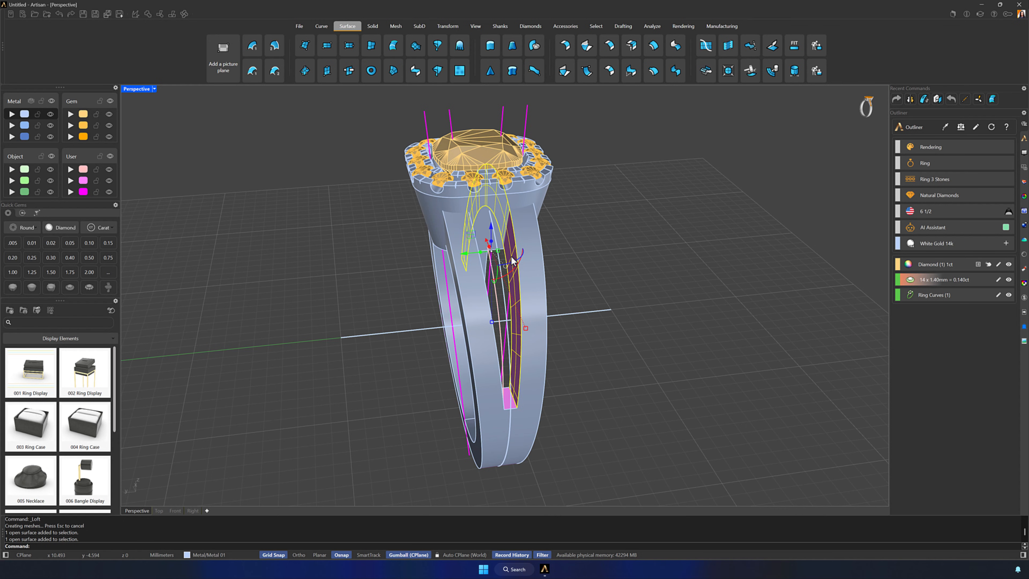
shift+click(535, 288)
right_drag(590, 348, 539, 344)
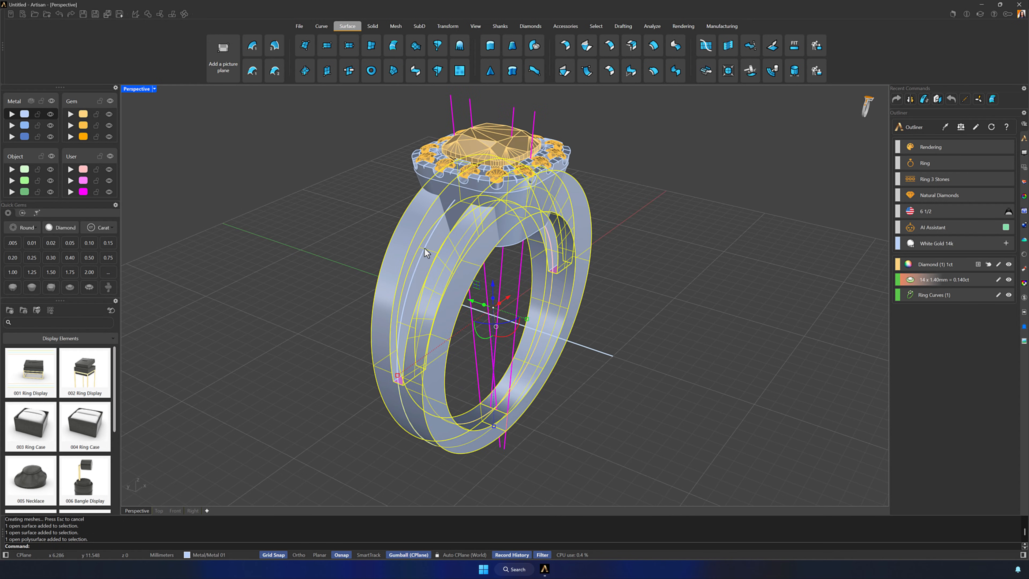
shift+click(416, 244)
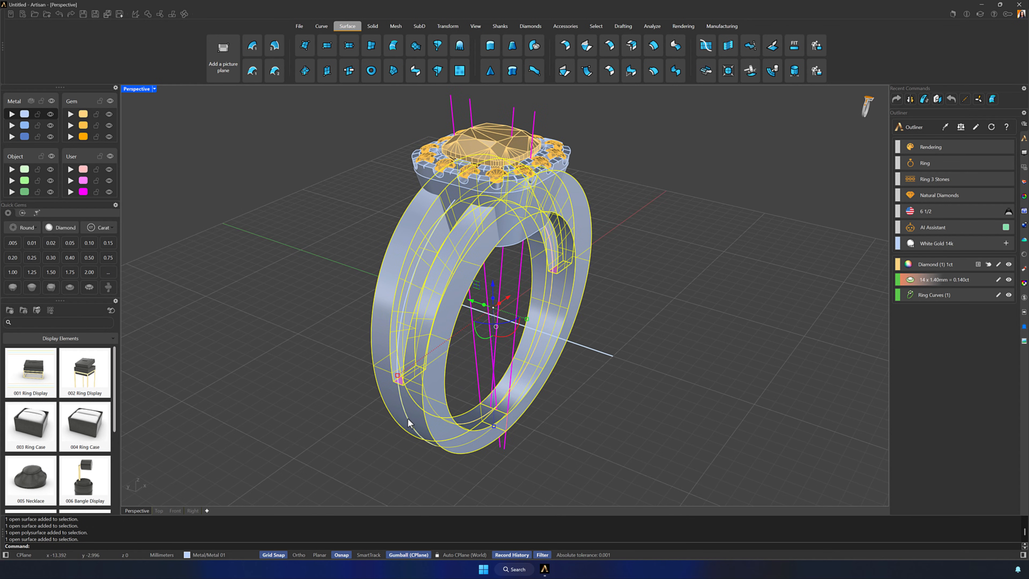
click(148, 15)
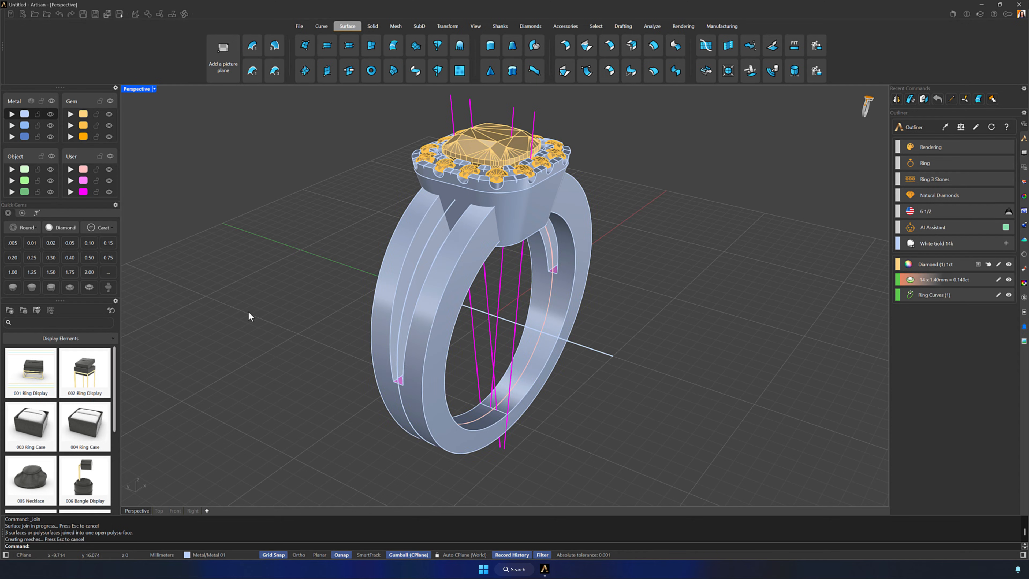
Cap the remaining planar openings at the ends of the split to make the shank a closed solid
right_drag(327, 344, 545, 424)
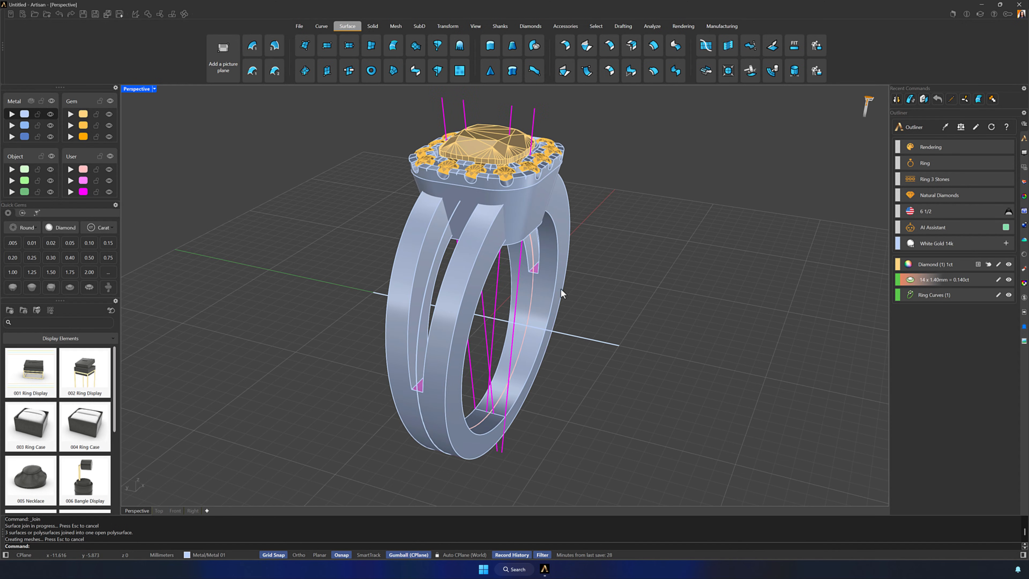
click(453, 308)
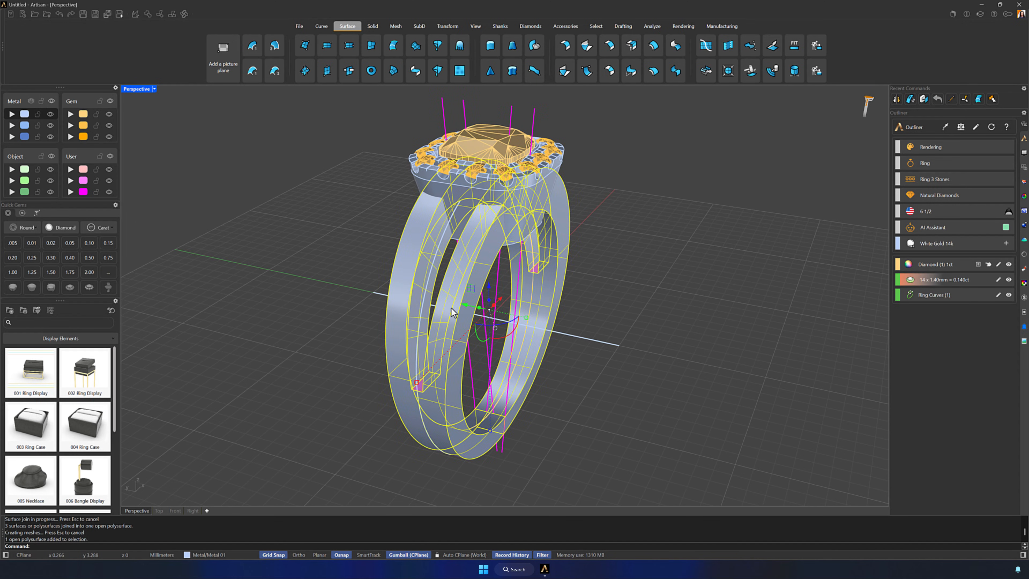
click(374, 26)
click(470, 45)
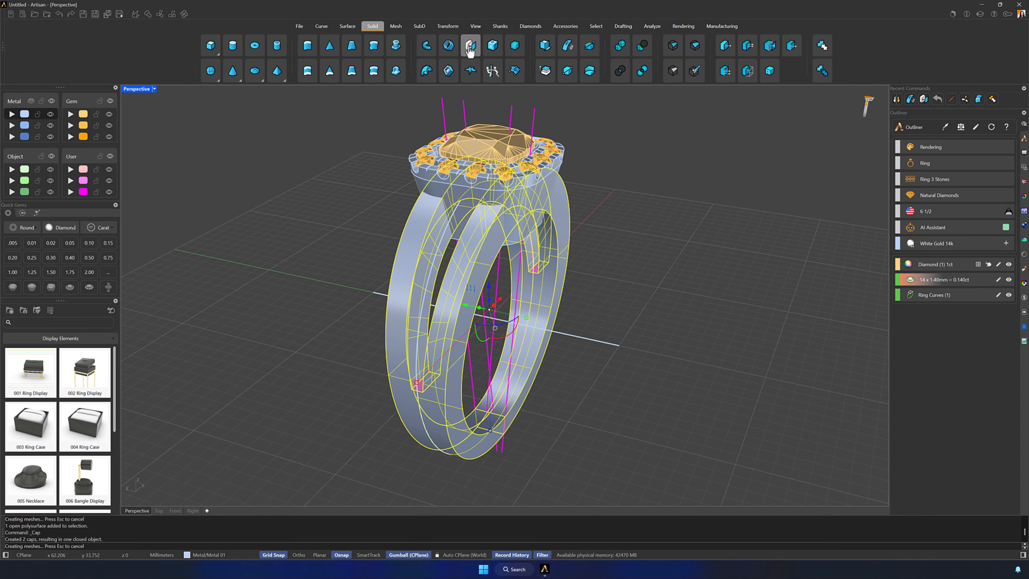
Duplicate the outer edge along the split on one branch of the shank as a separate curve
right_drag(624, 393, 700, 389)
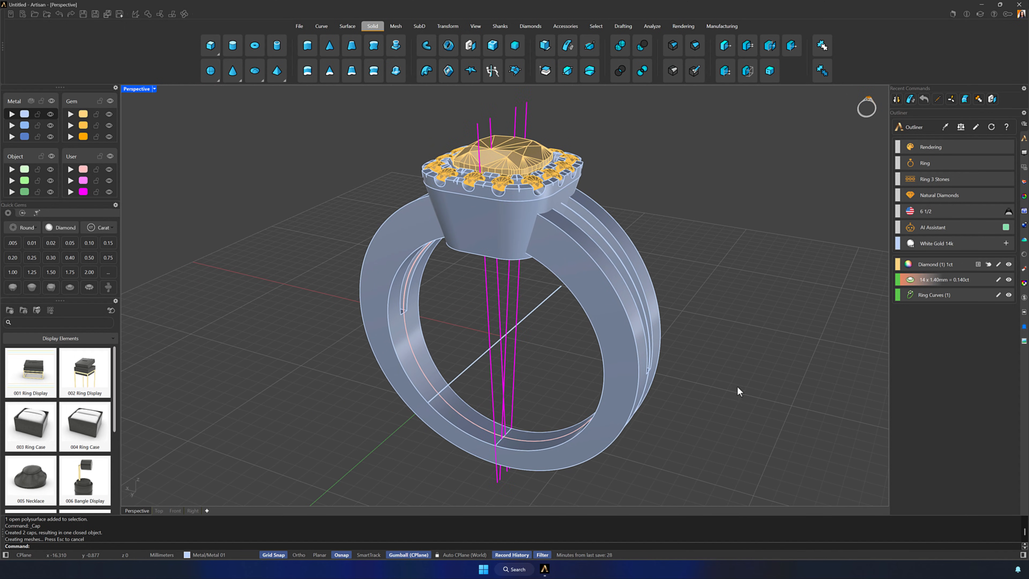
right_drag(795, 401, 751, 403)
click(746, 51)
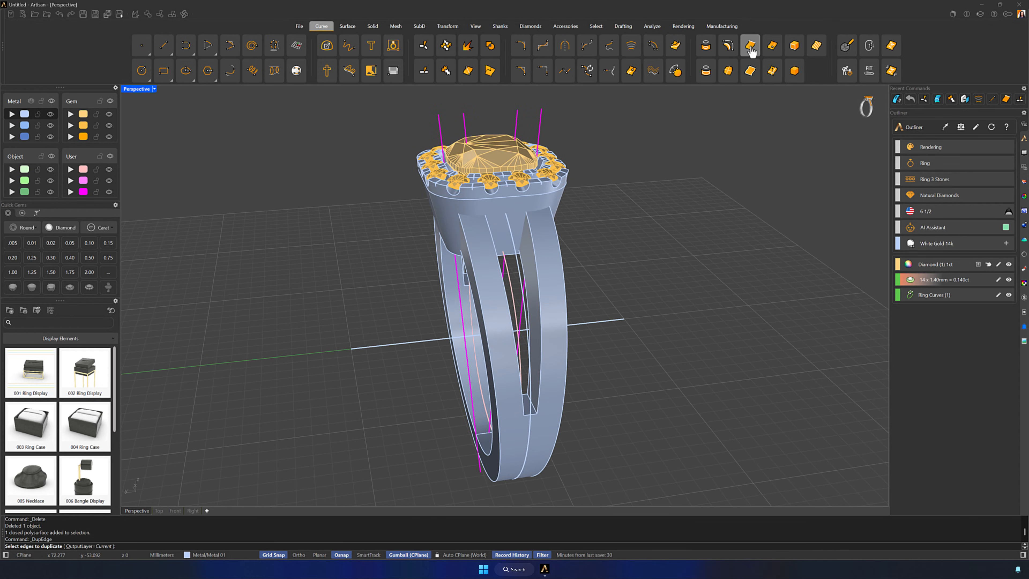
click(496, 249)
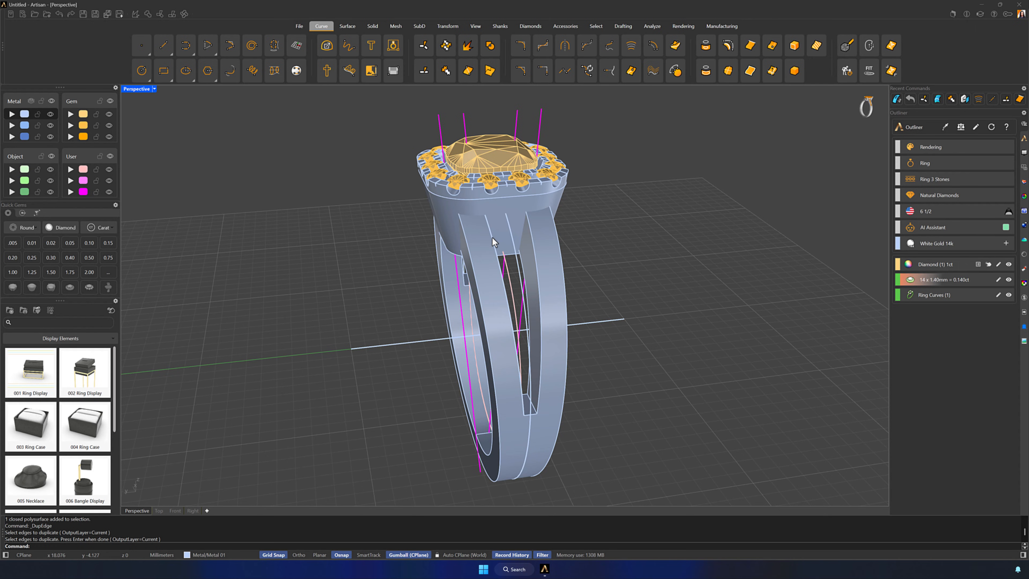
key(Return)
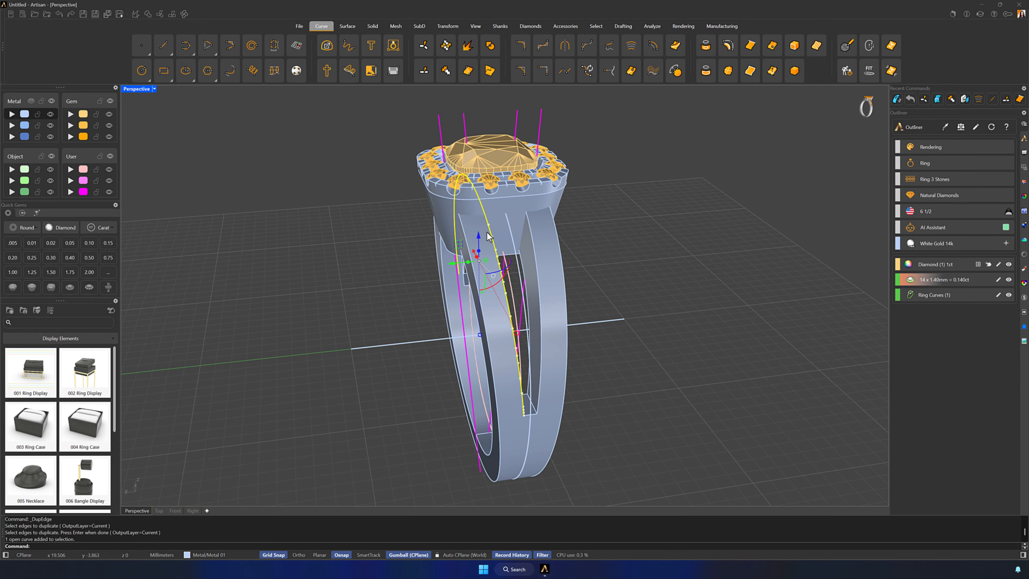
Move the duplicated curve 0.8 mm along the green axis onto the middle of the branch and assign it to the magenta User layer
click(452, 264)
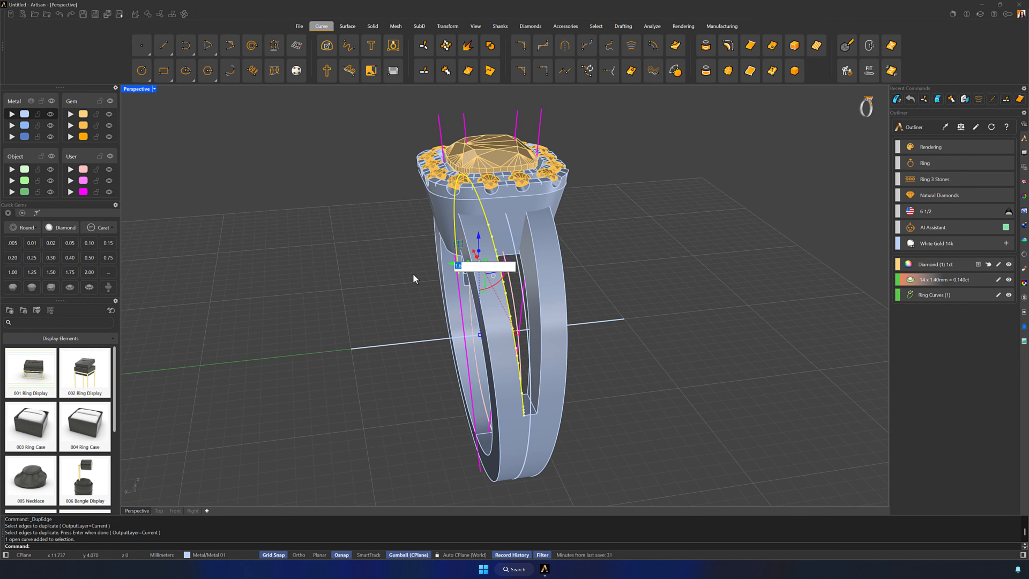
text(0.8)
key(Return)
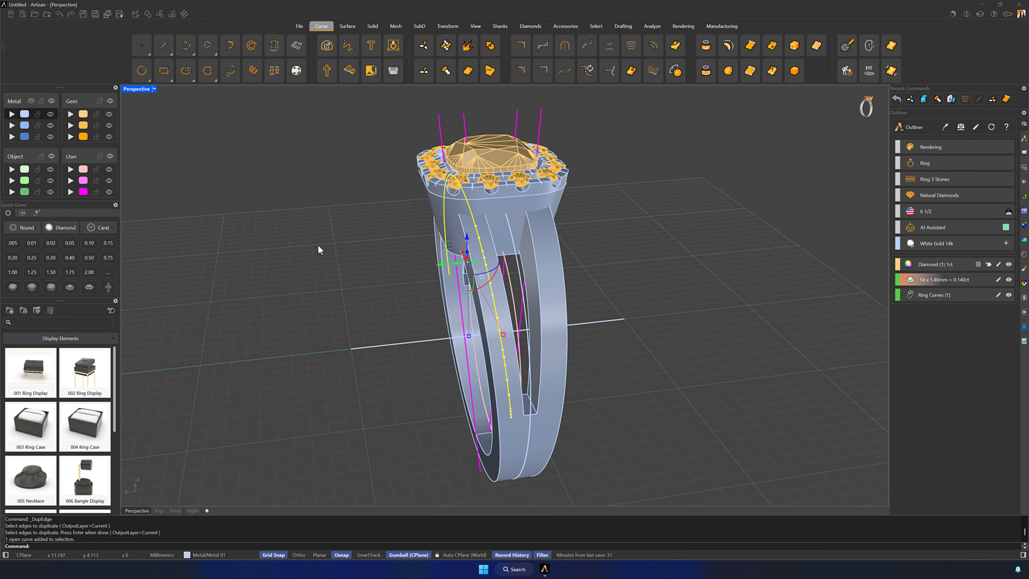
click(71, 192)
click(286, 230)
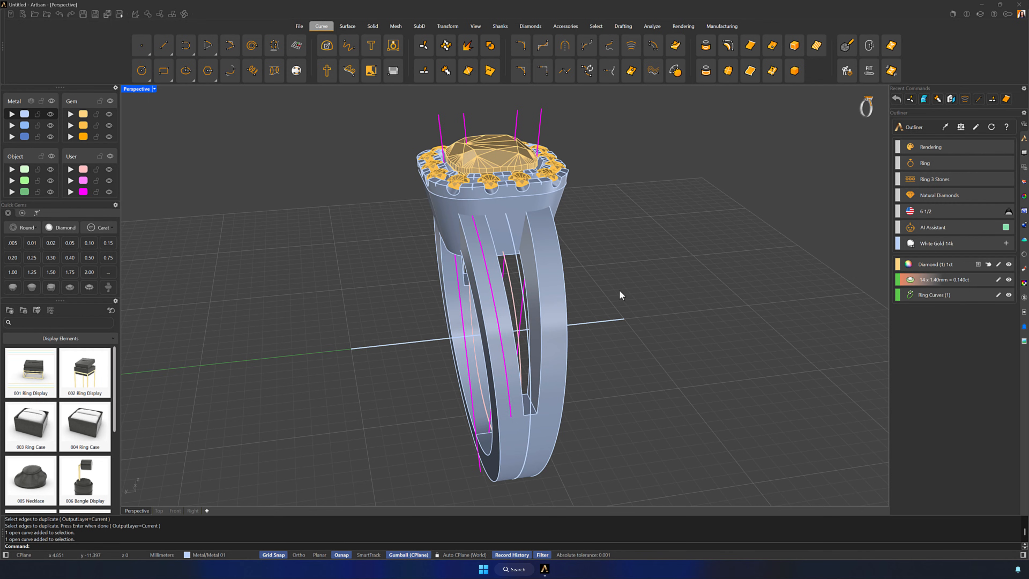
Place round 1.50 mm diamonds with Gems on Curve along the moved curve, oriented to the shank's surface
click(530, 27)
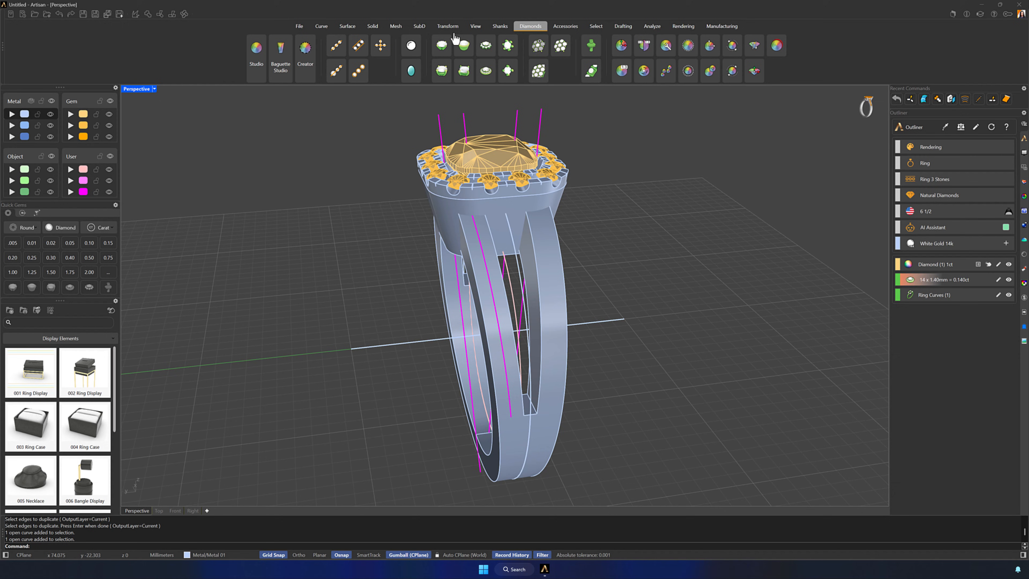
click(336, 45)
click(487, 271)
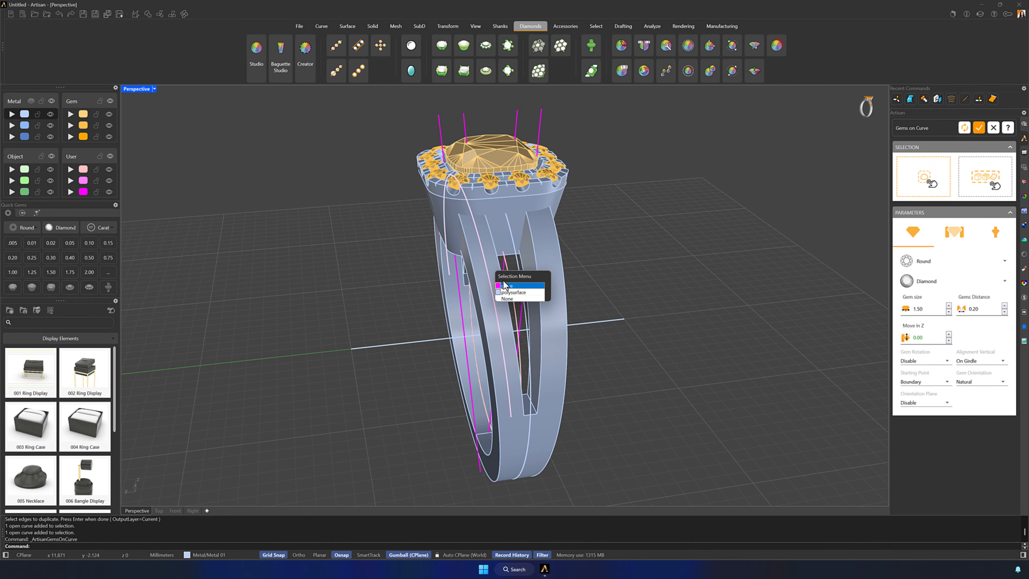
click(508, 289)
click(934, 170)
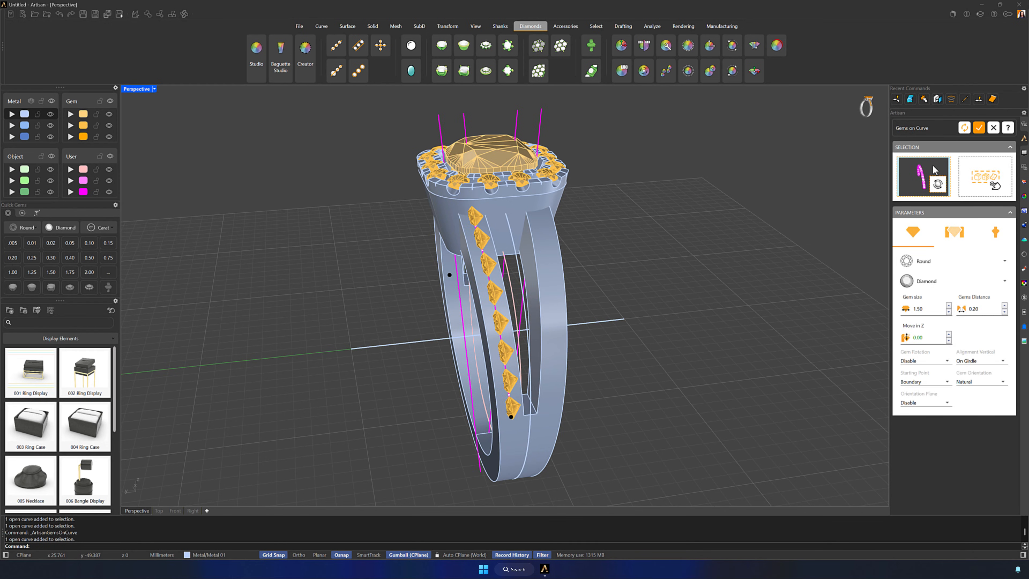
click(986, 176)
click(481, 267)
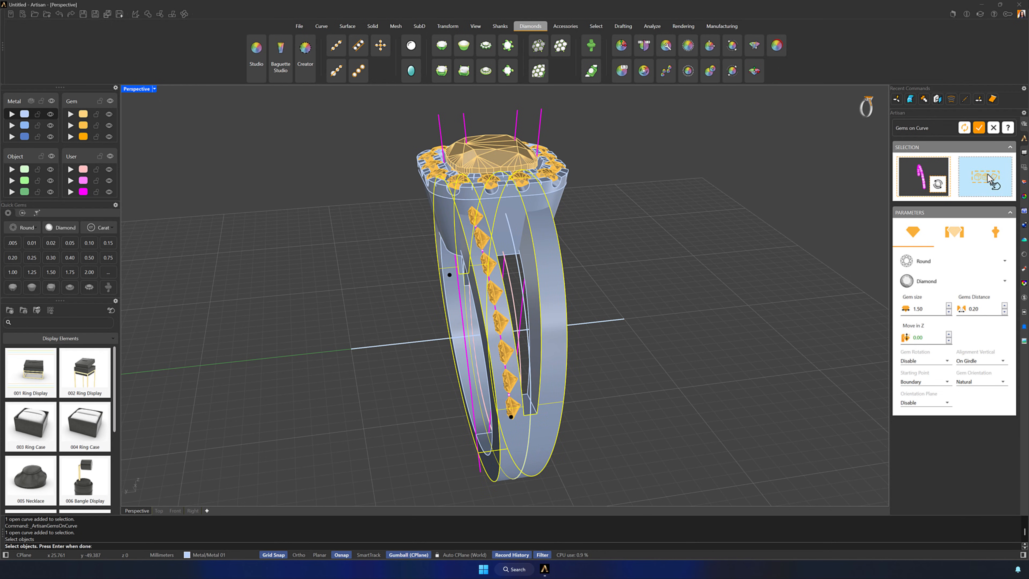
right_click(754, 270)
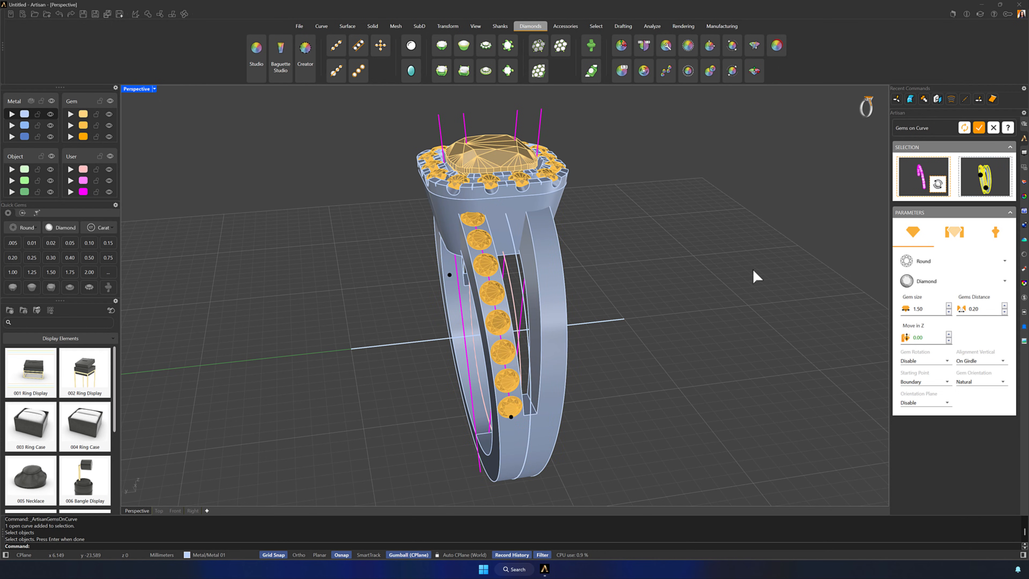
Adjust the gem row's end points so it runs from just below the head to near the split's lower end
right_drag(467, 307, 409, 315)
mouse_move(399, 295)
mouse_down()
mouse_move(380, 236)
mouse_move(500, 191)
mouse_move(519, 210)
mouse_up()
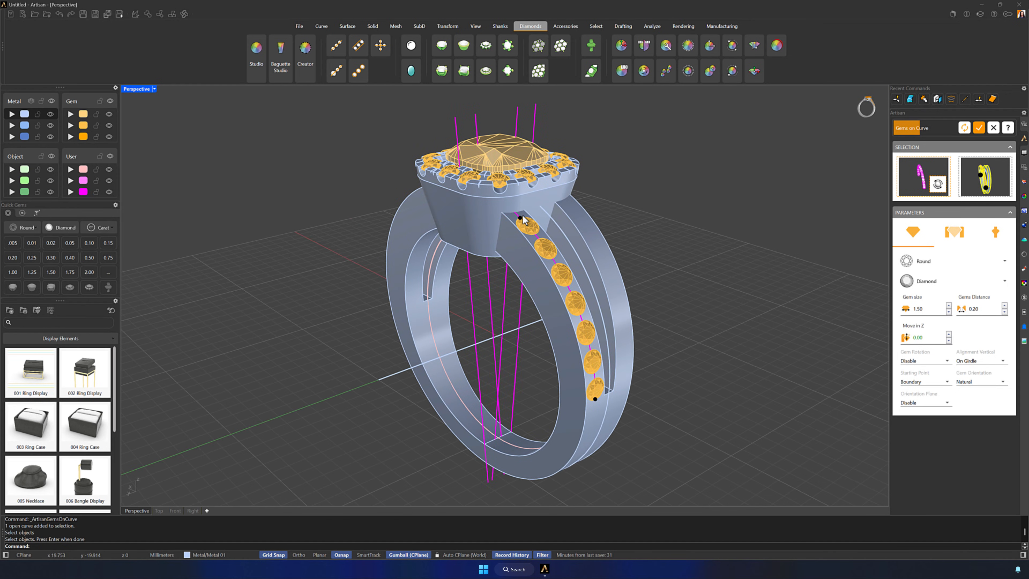
right_drag(724, 273, 496, 397)
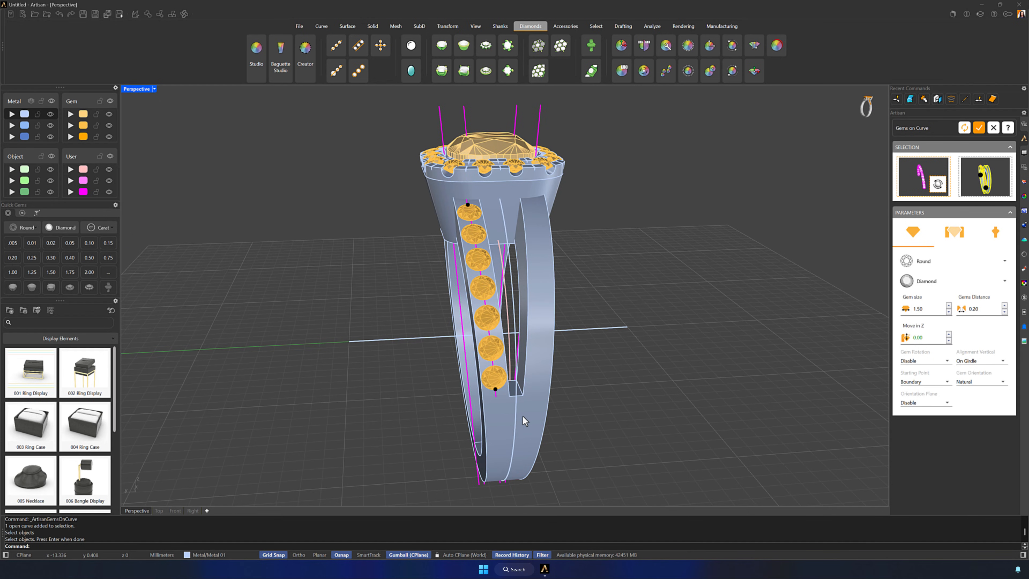
right_drag(523, 416, 574, 412)
right_drag(488, 371, 776, 397)
Set the gems distance to 0.30 and the vertical alignment to Top, and create the gem row on the shank branch
click(1005, 306)
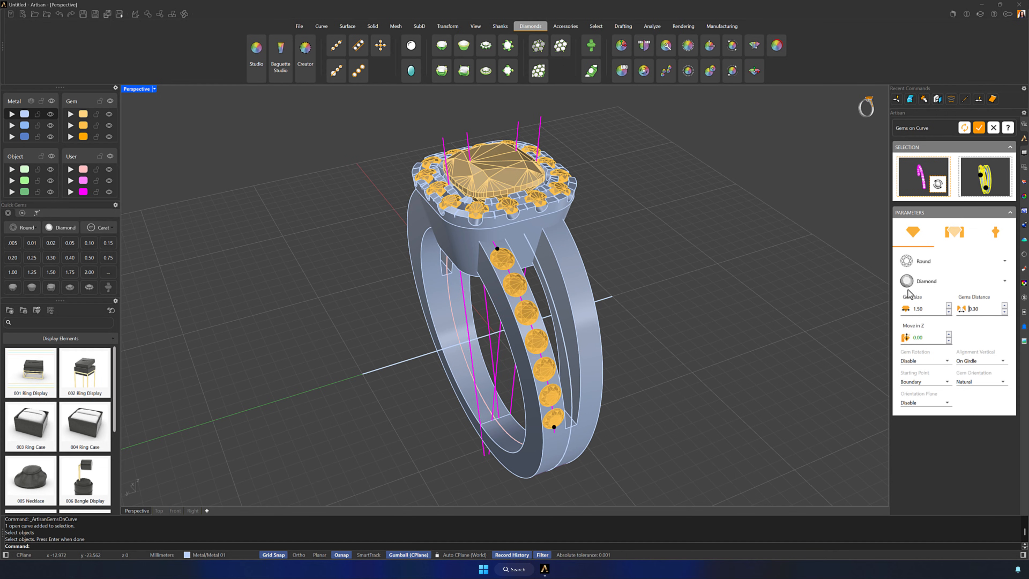
right_drag(759, 401, 732, 398)
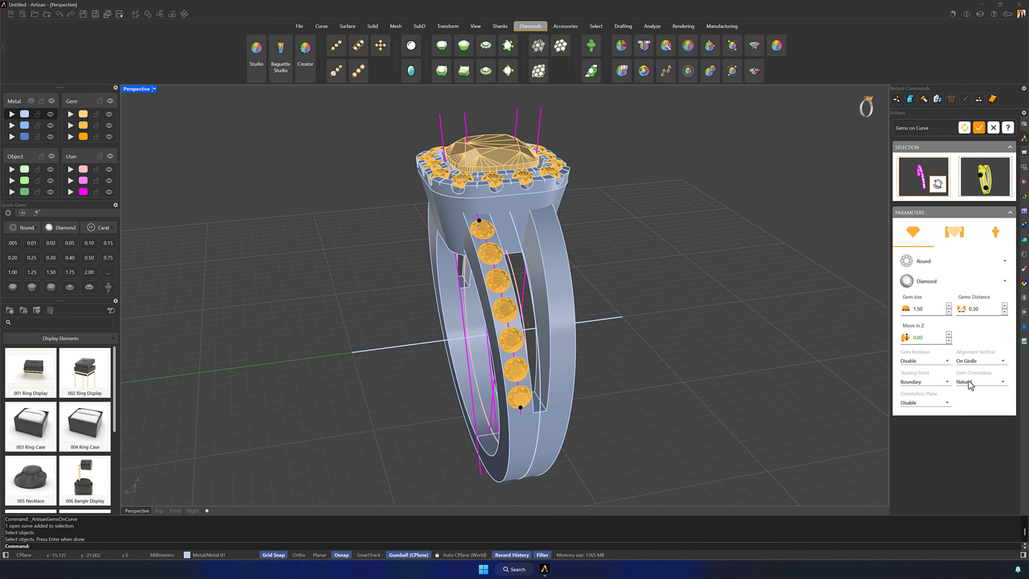
click(973, 365)
click(974, 374)
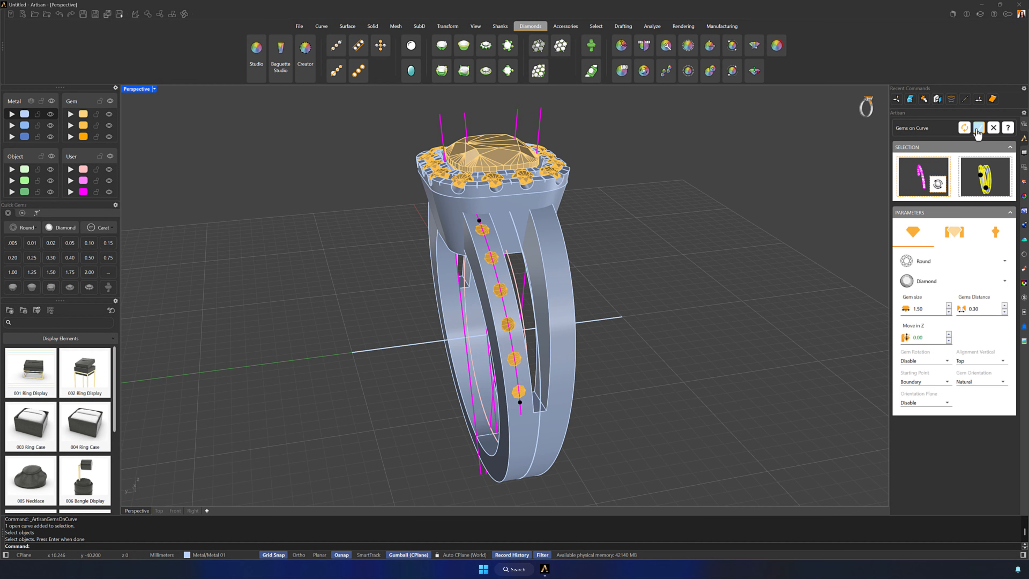
click(978, 129)
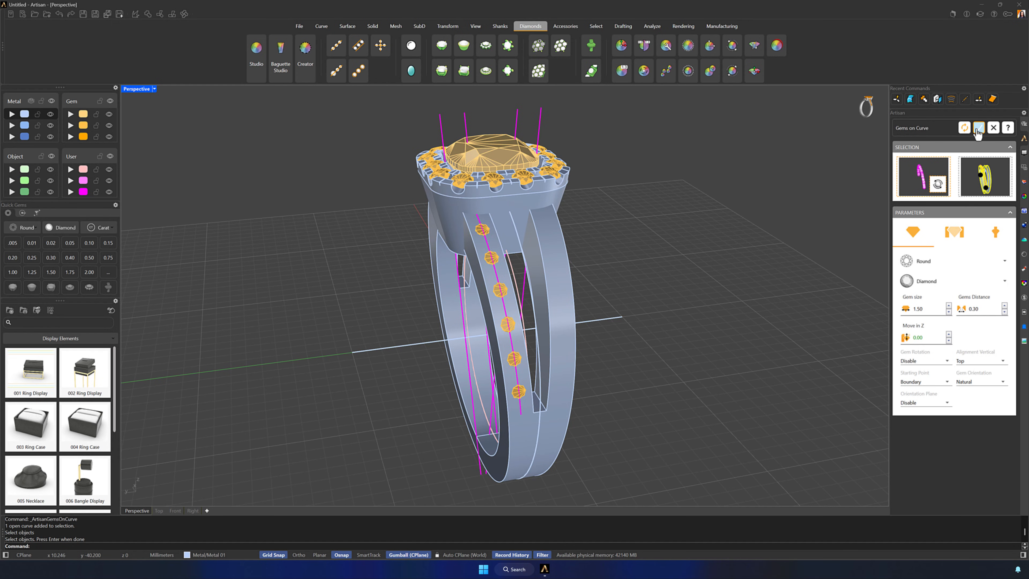
Start a Micro Setting on the six round diamonds along the shank branch, with cutters between the gems
click(590, 79)
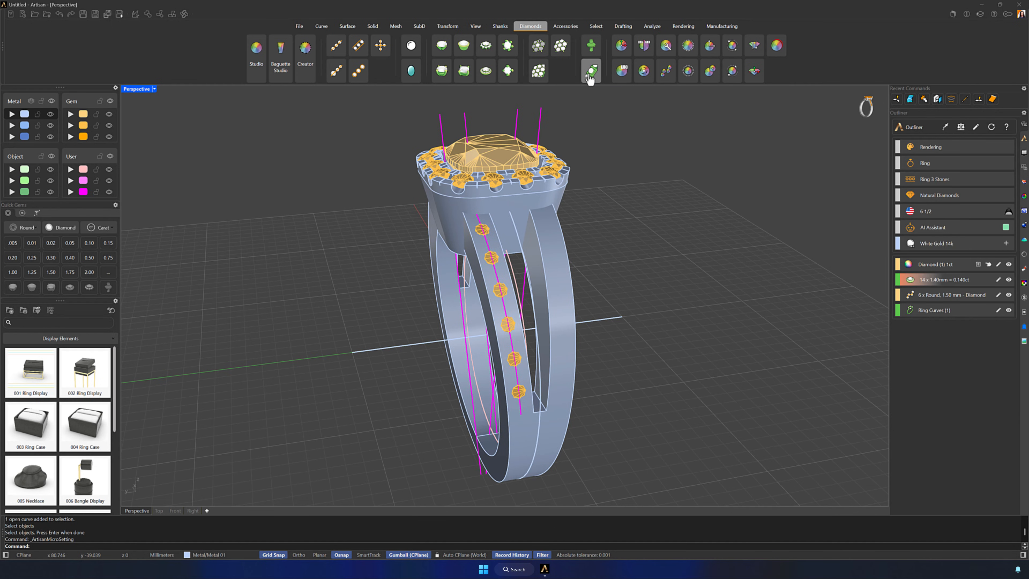
click(482, 233)
click(491, 258)
click(500, 290)
click(507, 325)
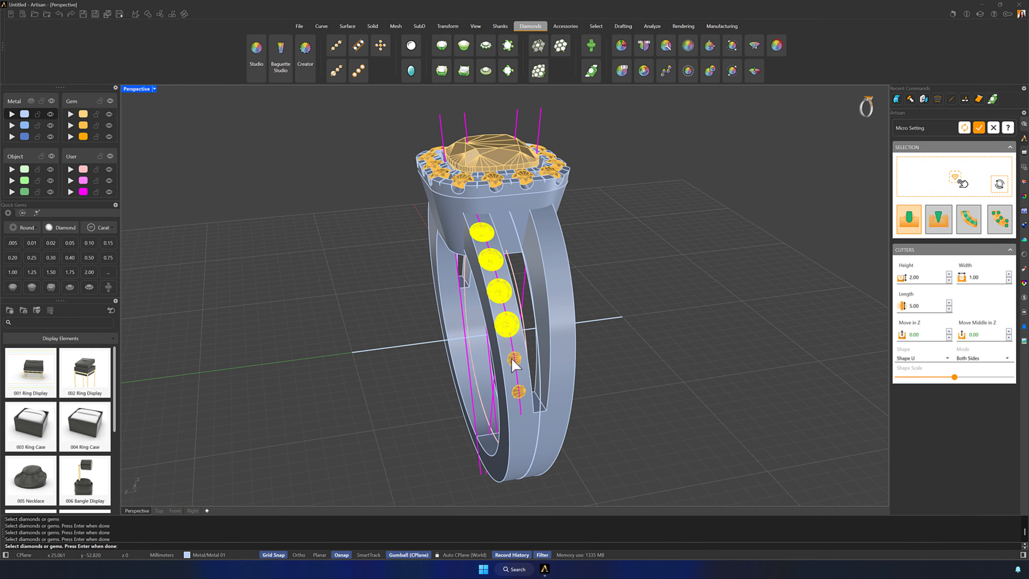
click(513, 358)
click(518, 393)
key(Return)
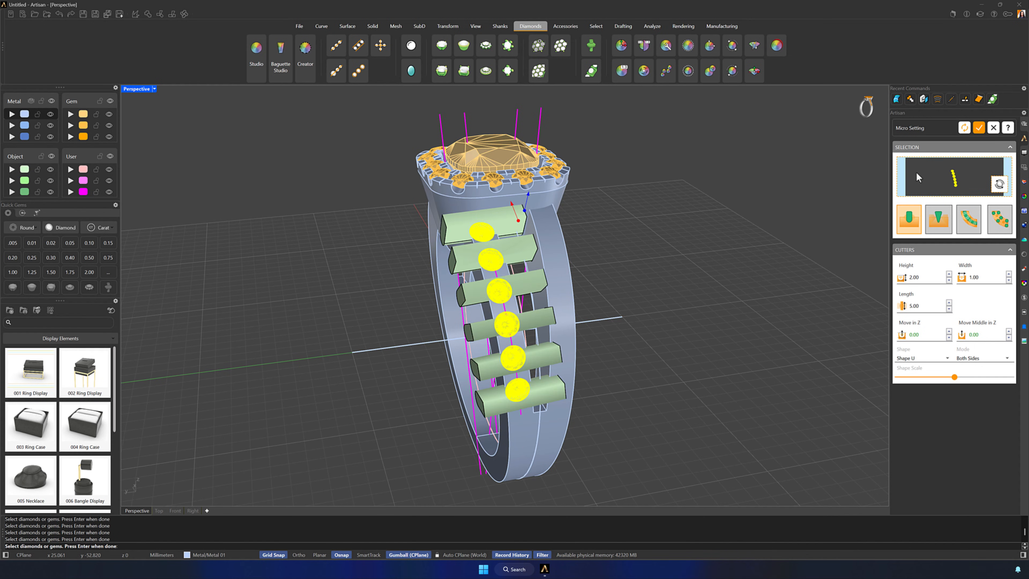
right_click(717, 302)
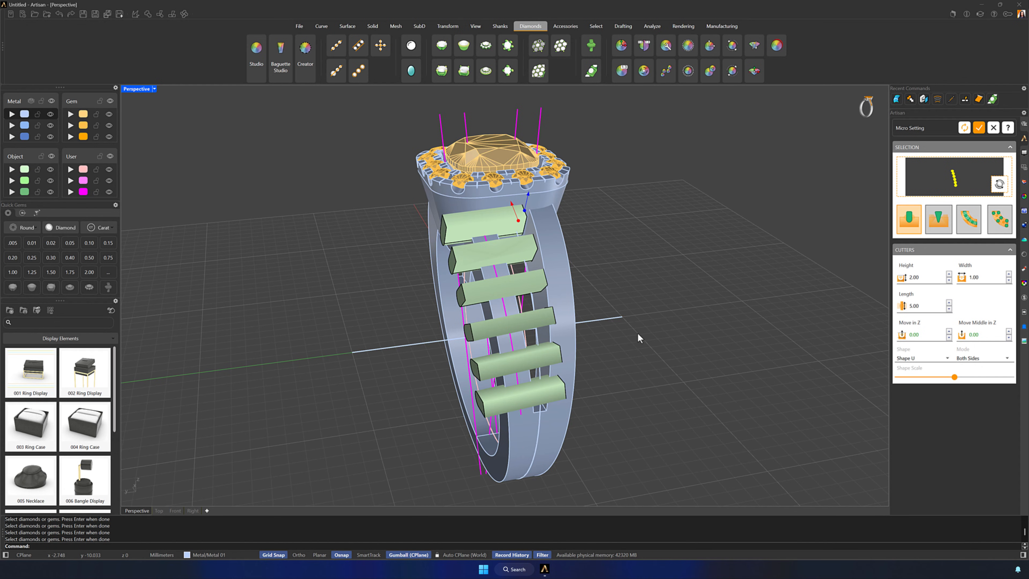
Set the micro setting cutters' length to 2.70 and their width to 0.75
right_drag(638, 334, 663, 361)
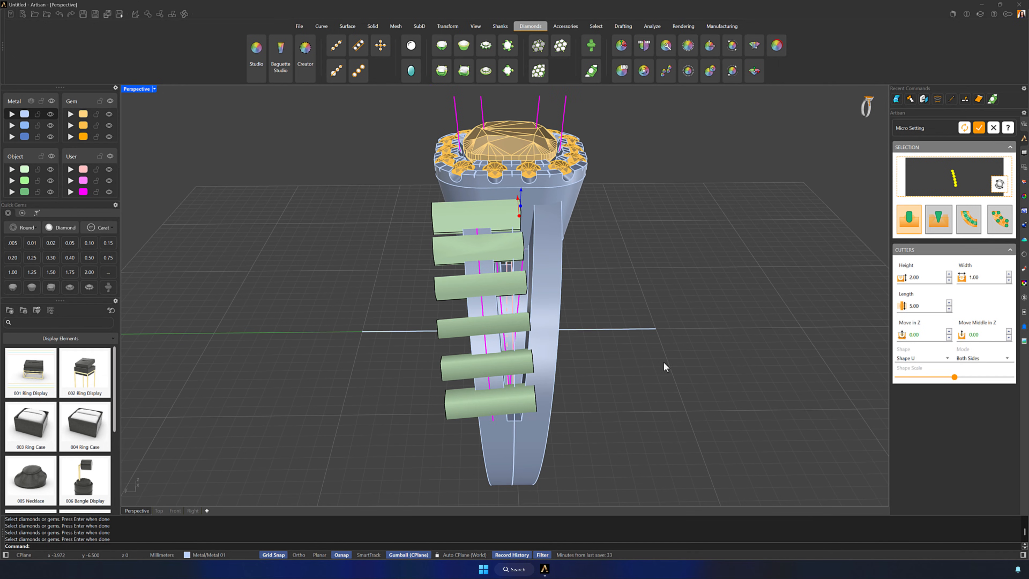
double_click(929, 303)
text(2.0)
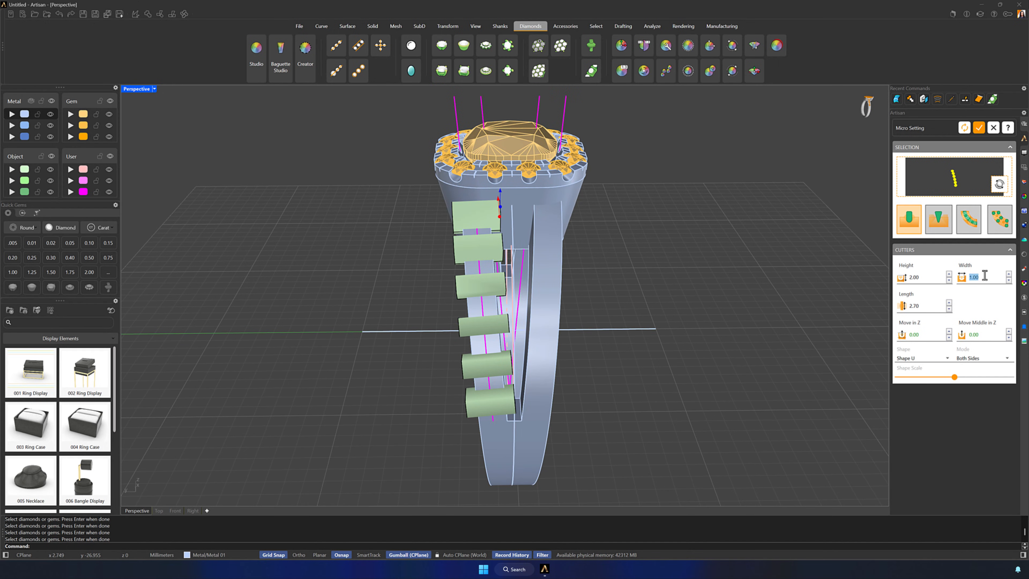
click(1009, 280)
click(1009, 281)
click(1008, 281)
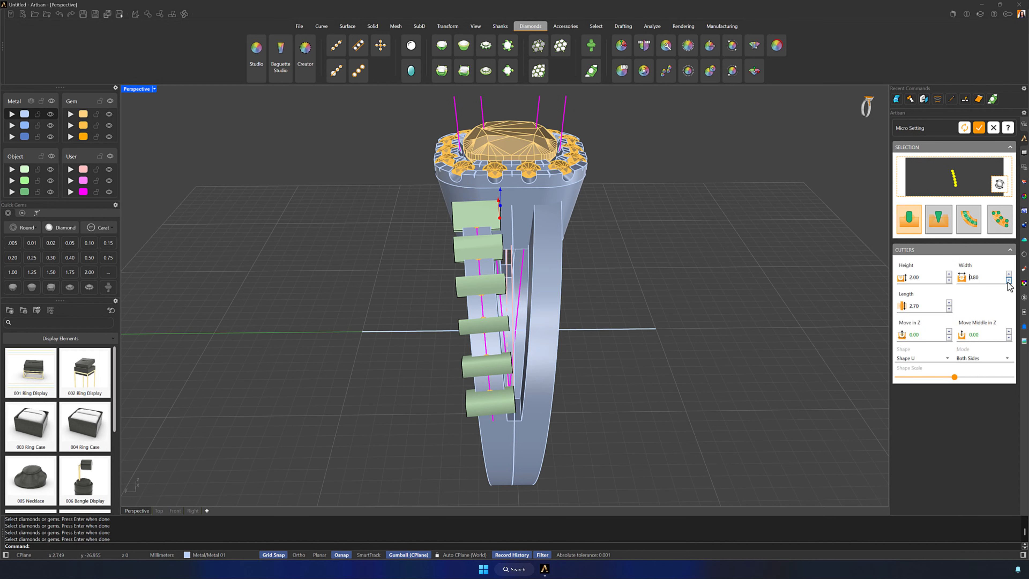
click(1009, 280)
Add V prongs to the micro setting and set their length to 2.40
right_drag(705, 356, 745, 357)
click(939, 222)
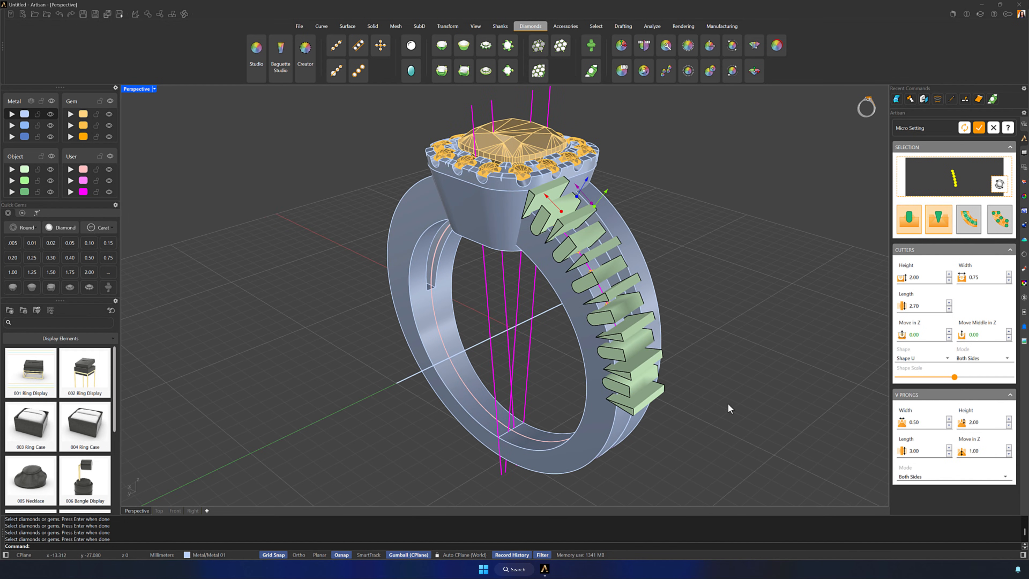
right_drag(728, 403, 530, 391)
shift+right_drag(414, 256, 461, 285)
click(949, 454)
click(949, 454)
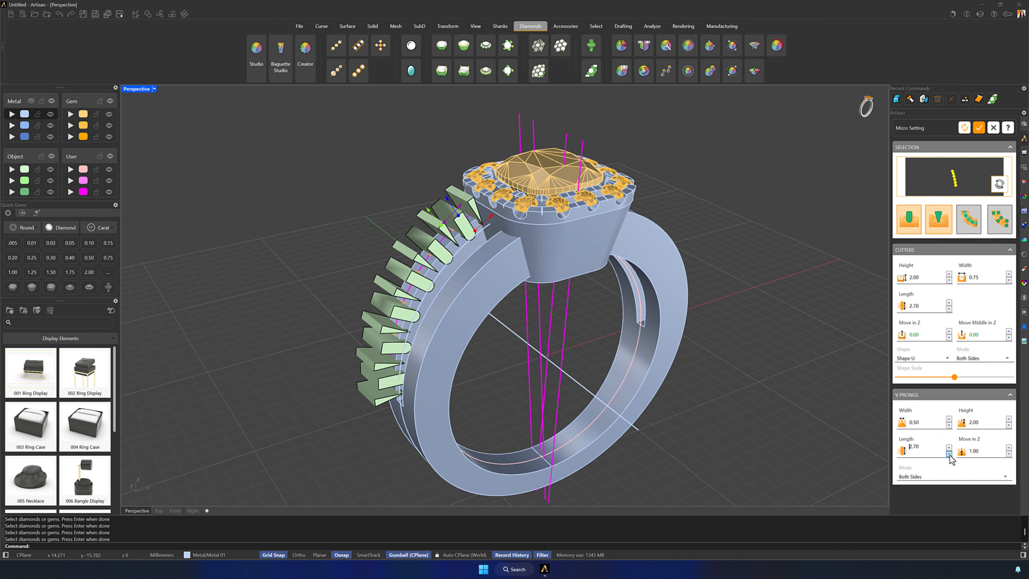
click(949, 454)
click(949, 454)
click(949, 454)
click(949, 454)
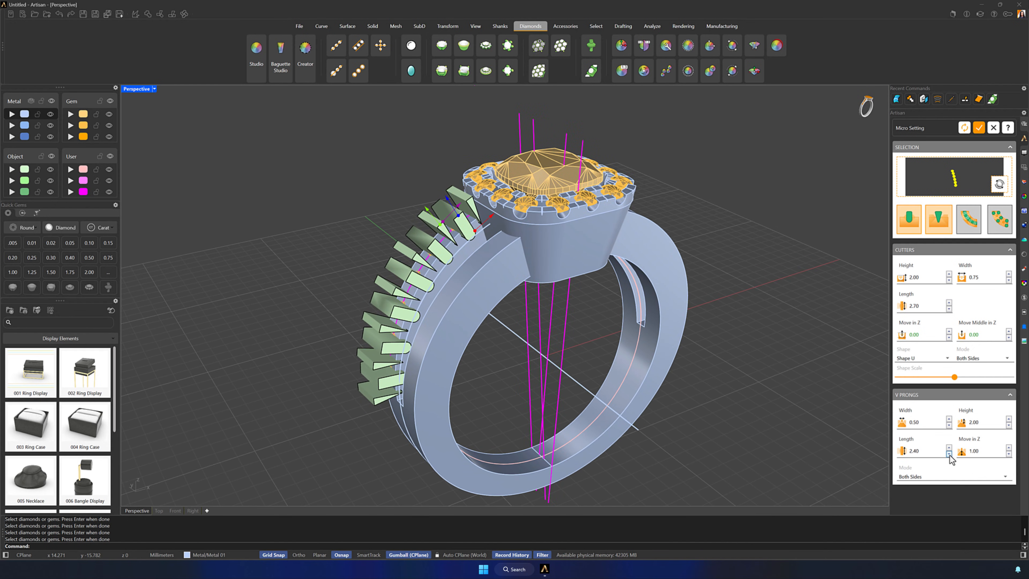
Add a V channel along the gem row and set its width to 0.65
right_drag(509, 319, 628, 368)
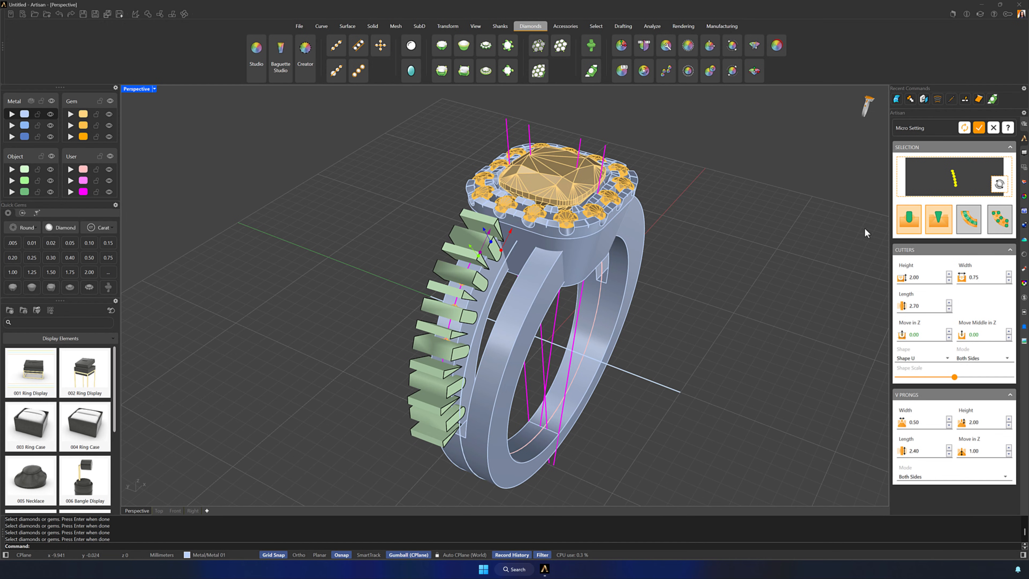
click(969, 219)
right_drag(545, 401, 541, 369)
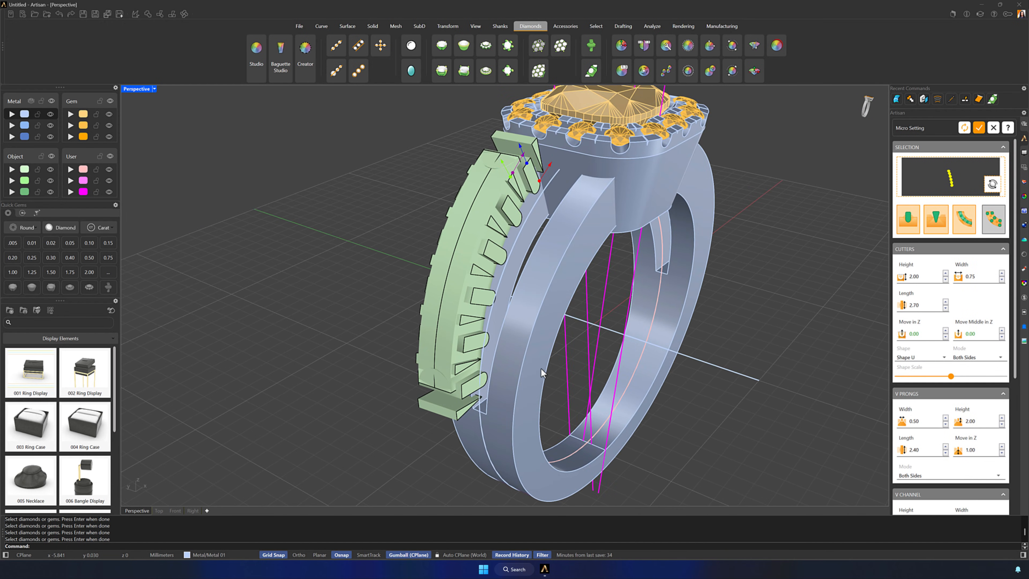
scroll(938, 373, down, 5)
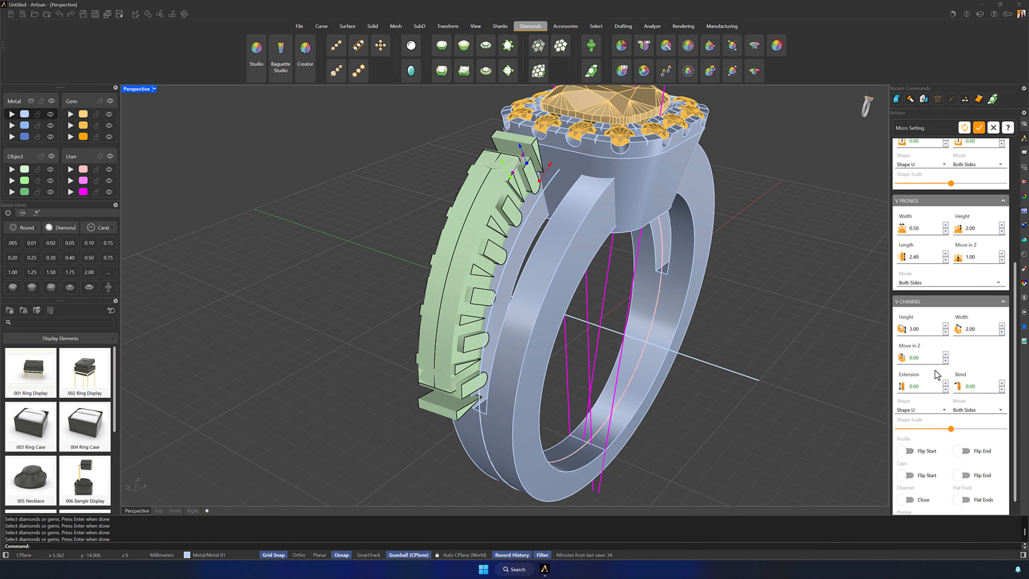
scroll(935, 372, down, 1)
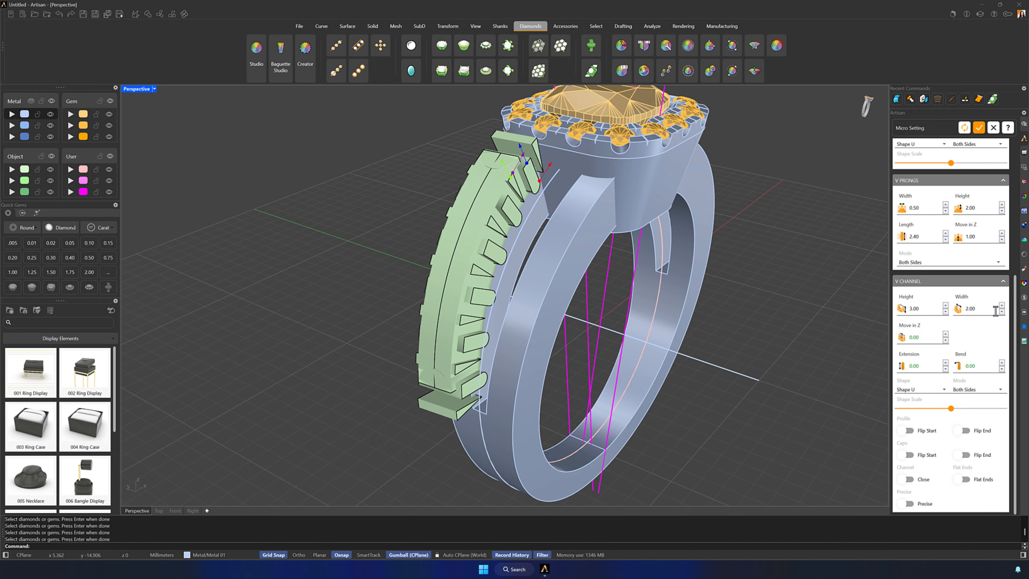
click(1001, 312)
click(1002, 312)
click(1001, 313)
click(1001, 312)
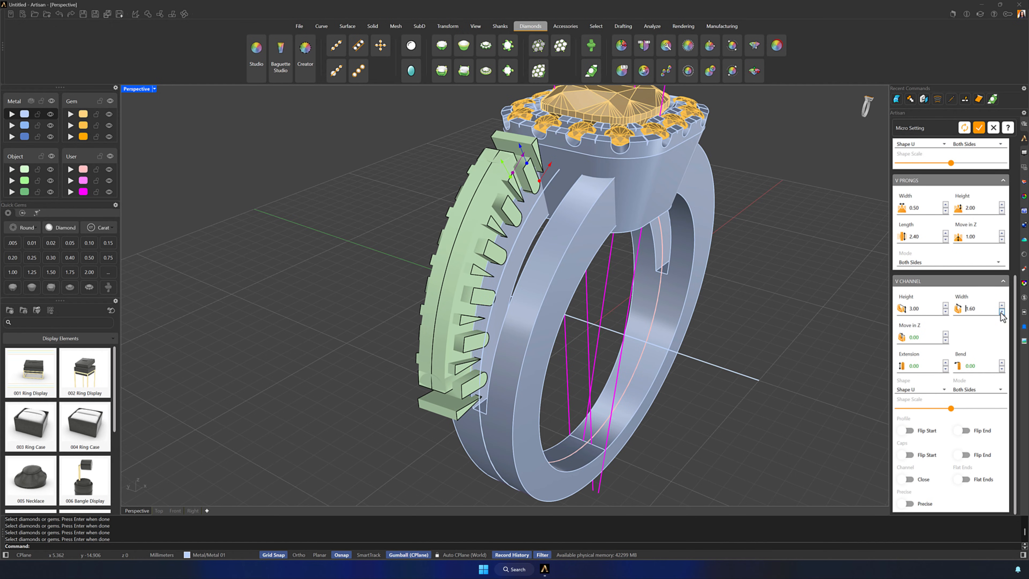
click(1002, 312)
click(1001, 312)
click(1001, 312)
click(1001, 312)
click(1001, 312)
click(1001, 312)
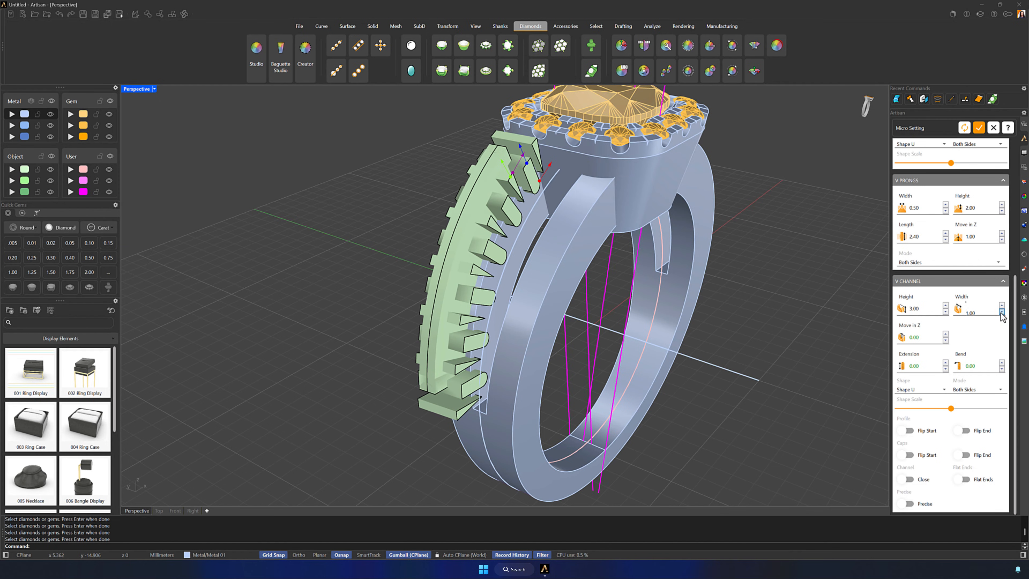
click(1001, 311)
click(1001, 312)
click(1001, 312)
click(1001, 312)
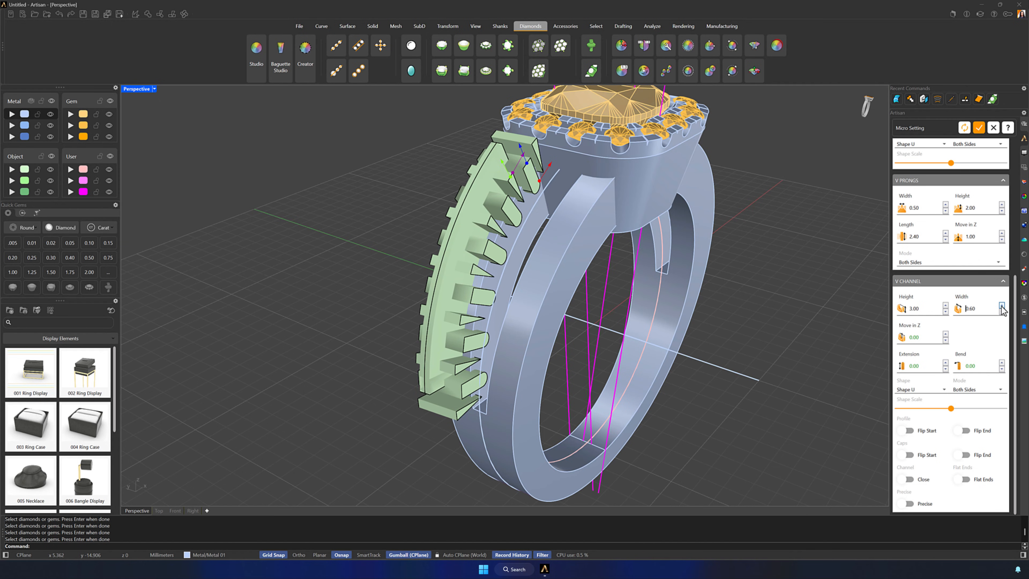
click(1001, 305)
Flip the V channel's start and end caps and set its extension to 1.05
right_drag(713, 357, 575, 279)
scroll(509, 175, up, 3)
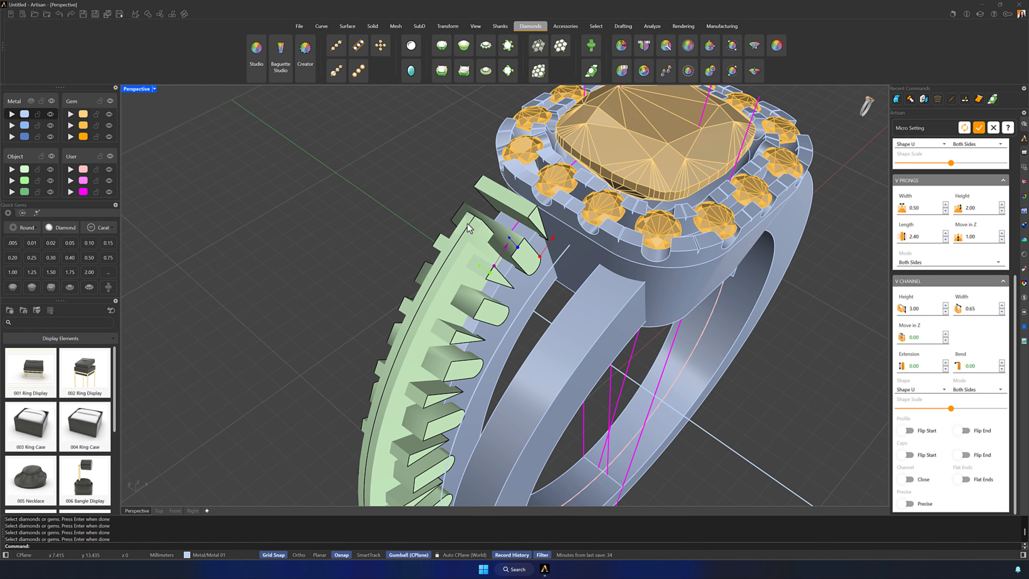
click(964, 455)
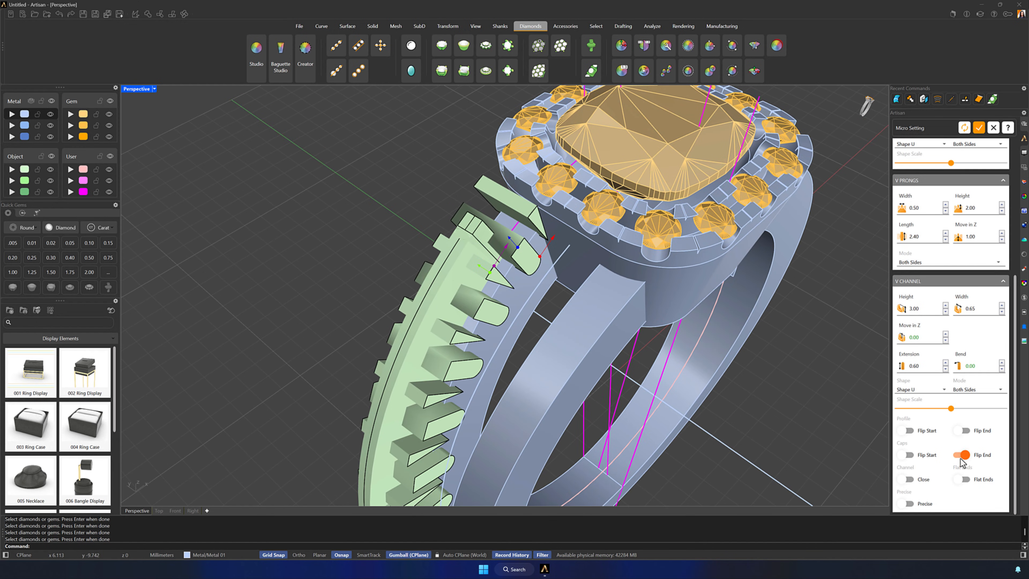
click(907, 456)
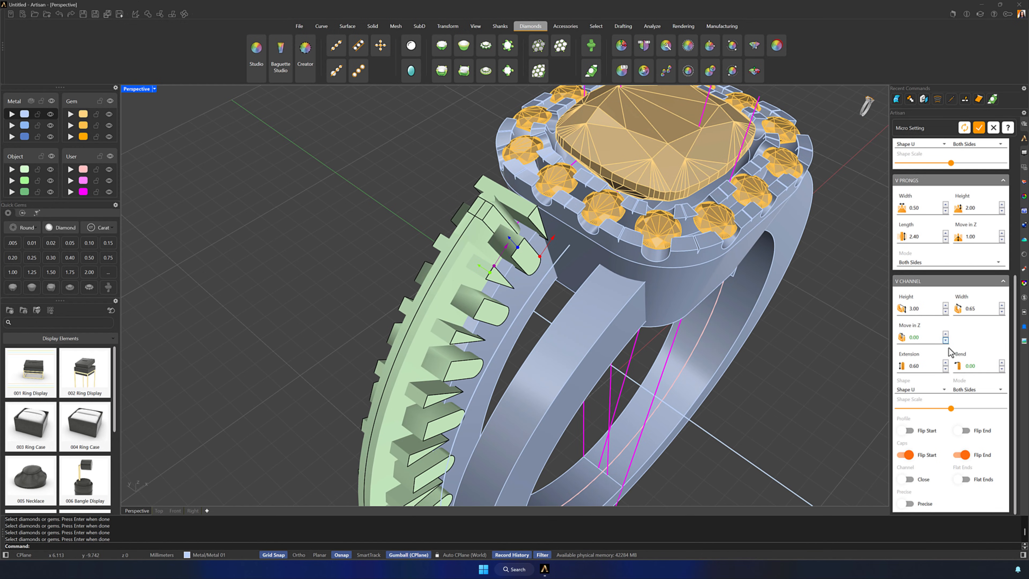
click(946, 363)
click(946, 364)
click(946, 363)
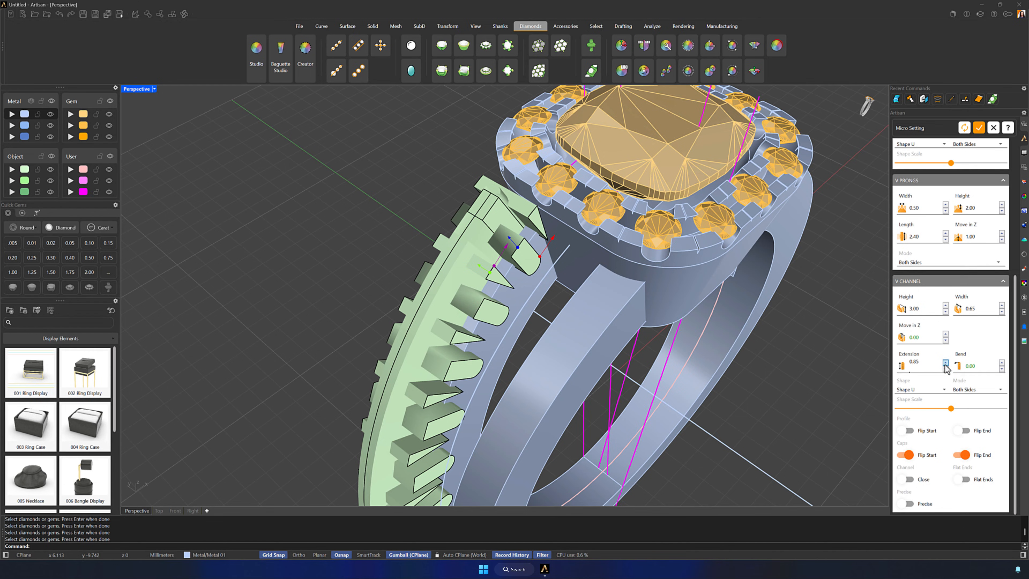
click(945, 363)
Turn on flat ends for the V channel, fine-tune its extension and create the micro setting
right_drag(673, 308, 643, 379)
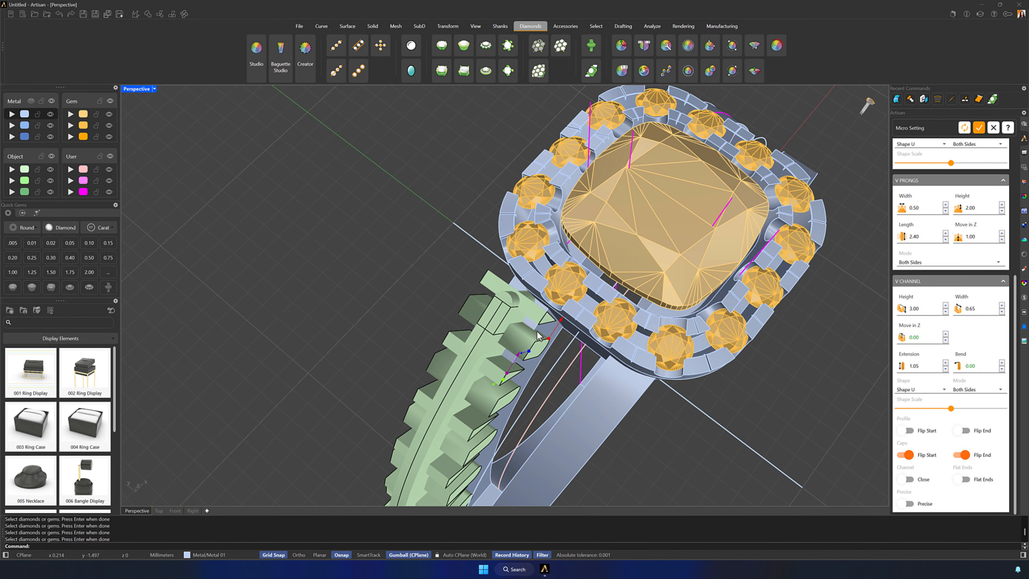
right_drag(647, 421, 671, 339)
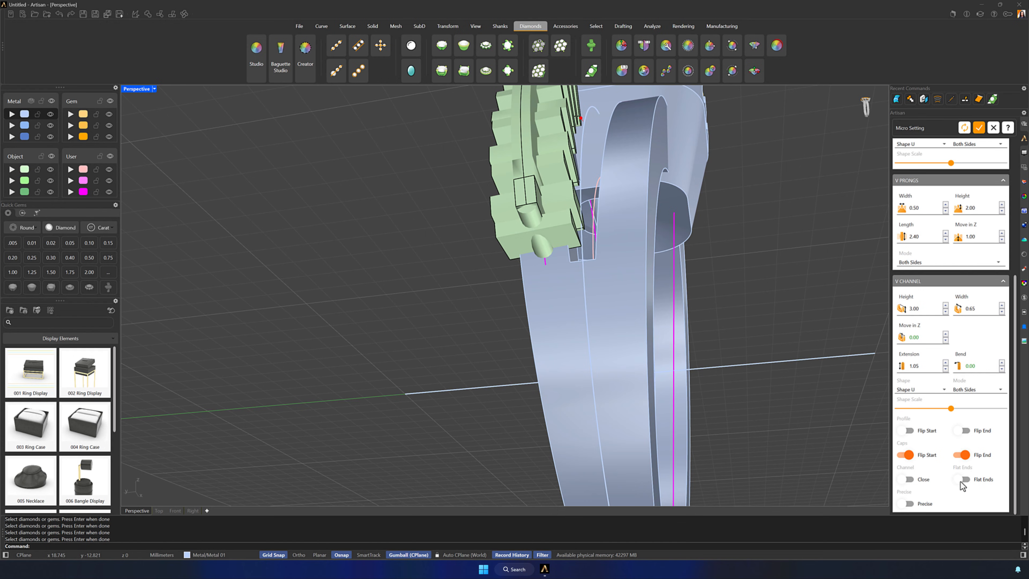
click(958, 481)
right_drag(756, 346, 740, 362)
click(946, 363)
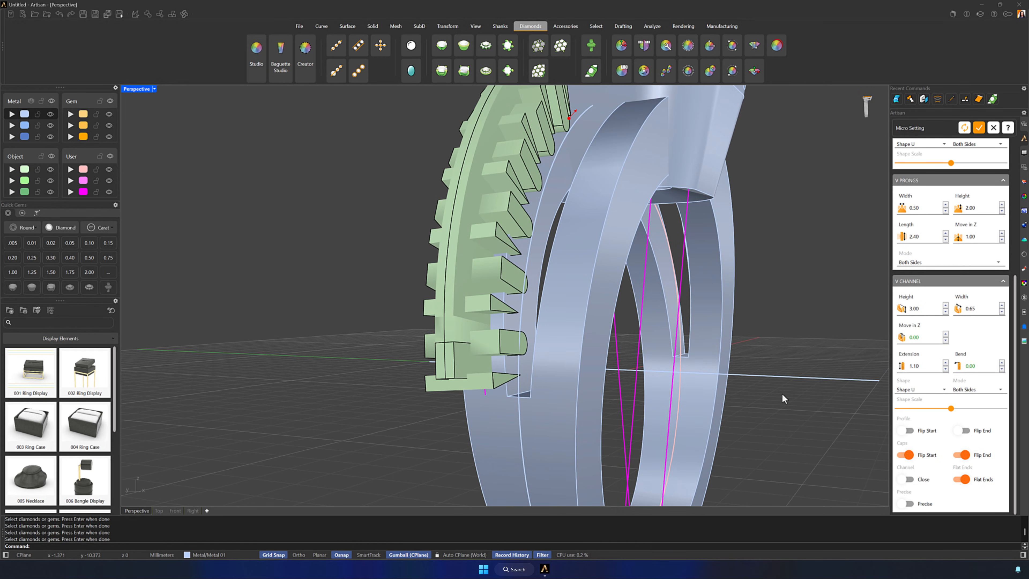
right_drag(783, 399, 507, 277)
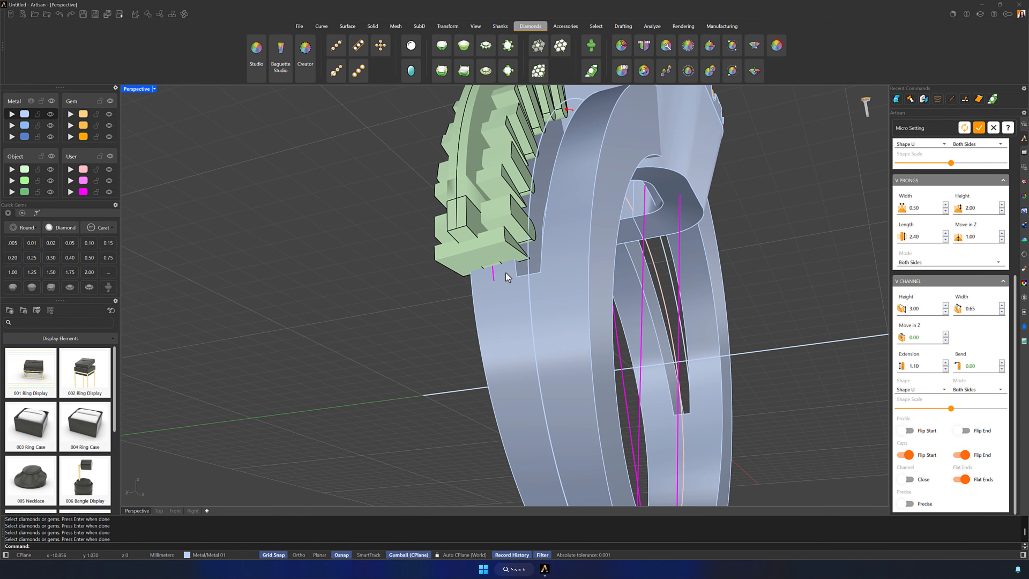
click(946, 368)
right_drag(709, 223, 715, 246)
scroll(701, 251, down, 5)
click(978, 127)
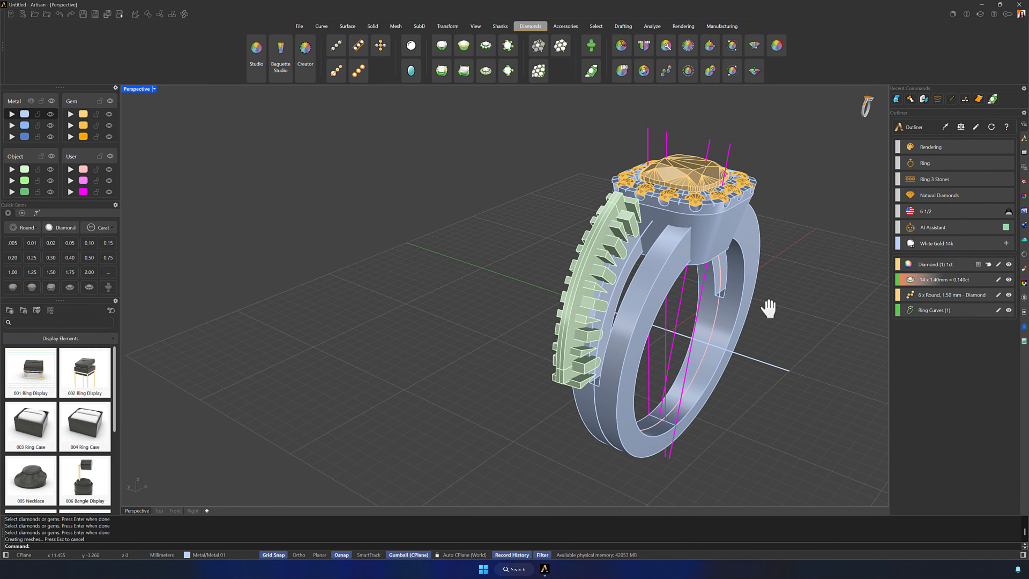
Select the micro setting's cutters, V prongs and channel on the shank branch
right_drag(769, 305, 728, 324)
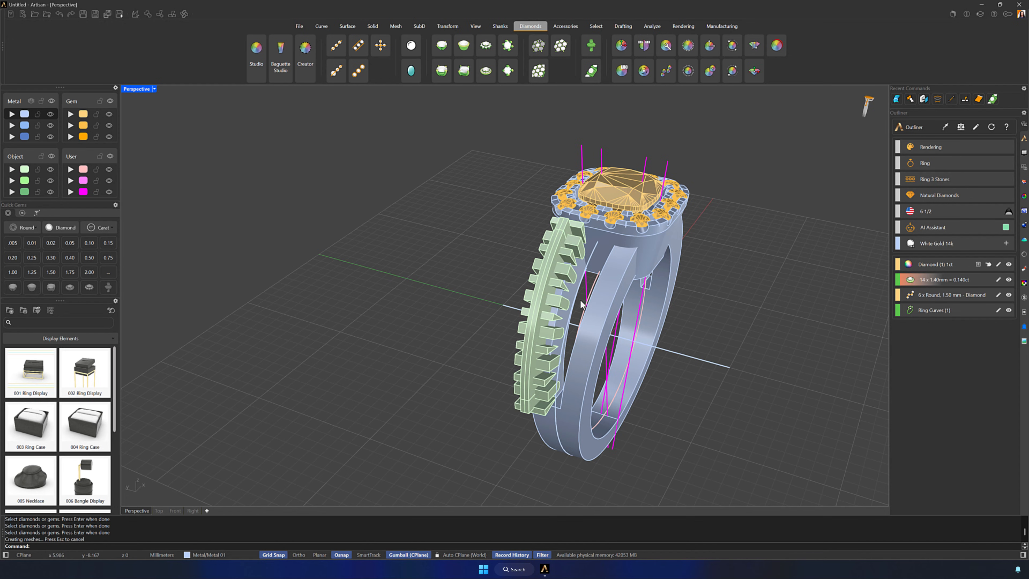
click(552, 304)
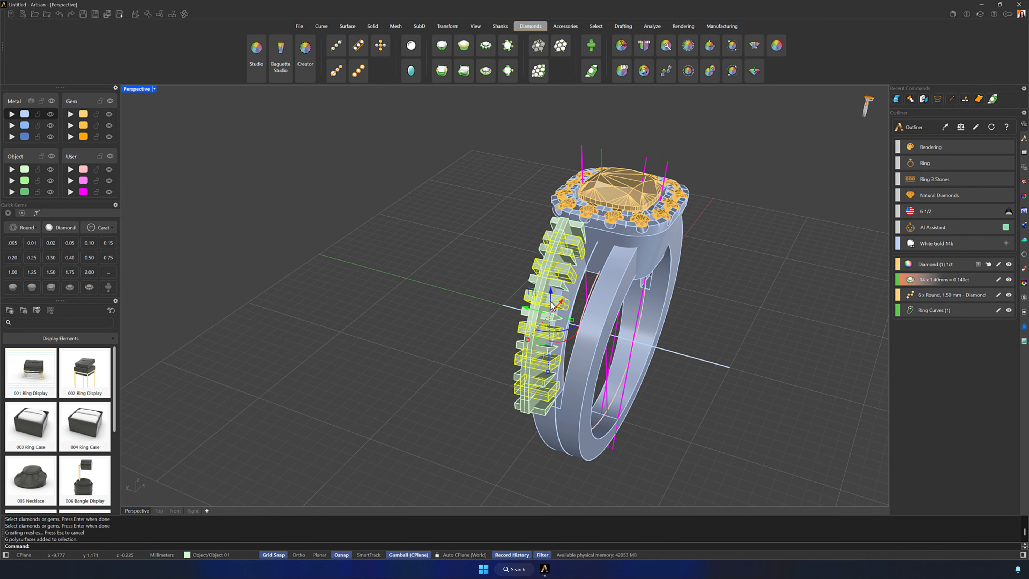
shift+click(554, 284)
shift+click(540, 286)
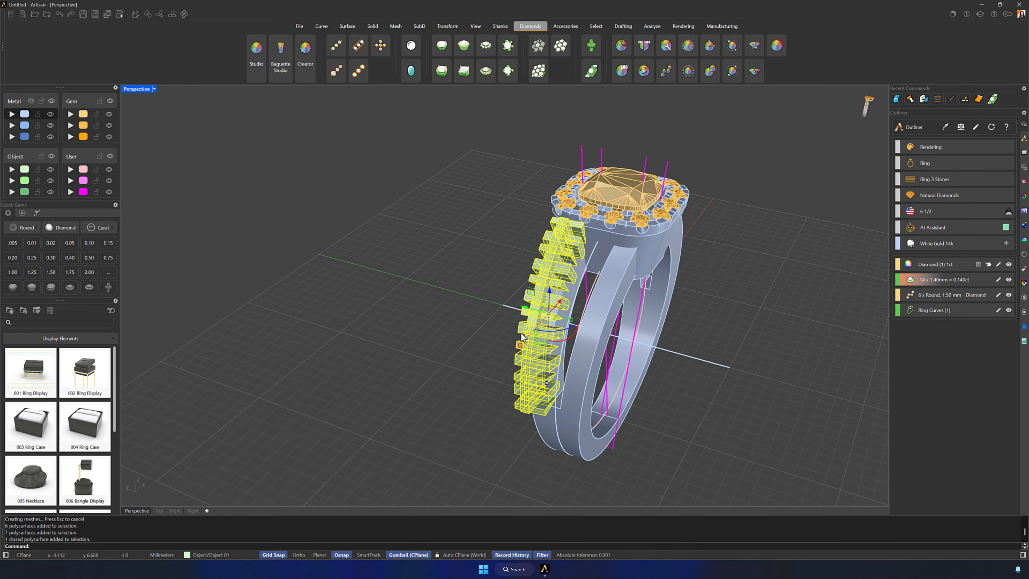
Add the shank diamonds to the selection with SelMesh, removing the halo gems and centre stone from it
text(Mesh)
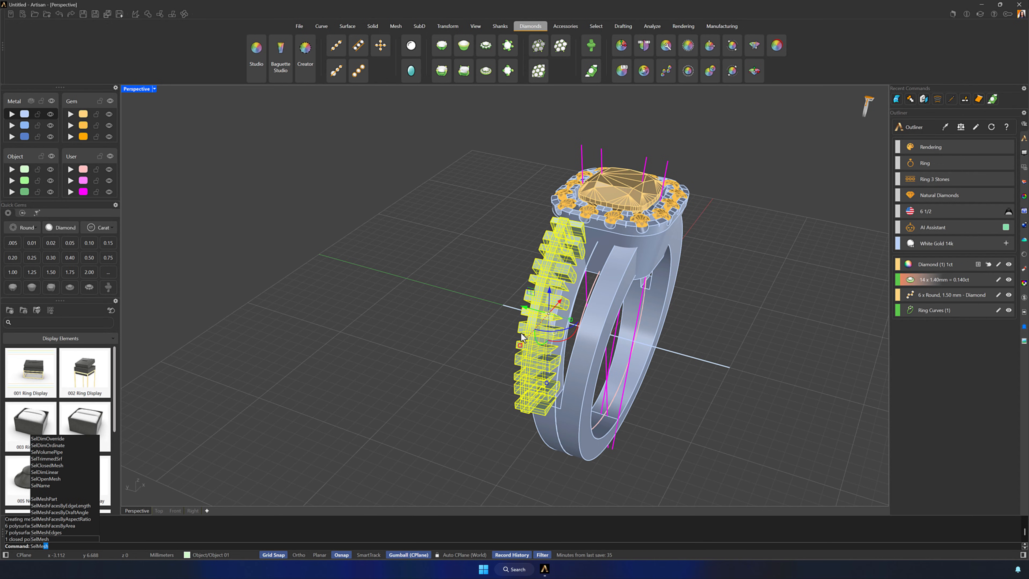
key(Return)
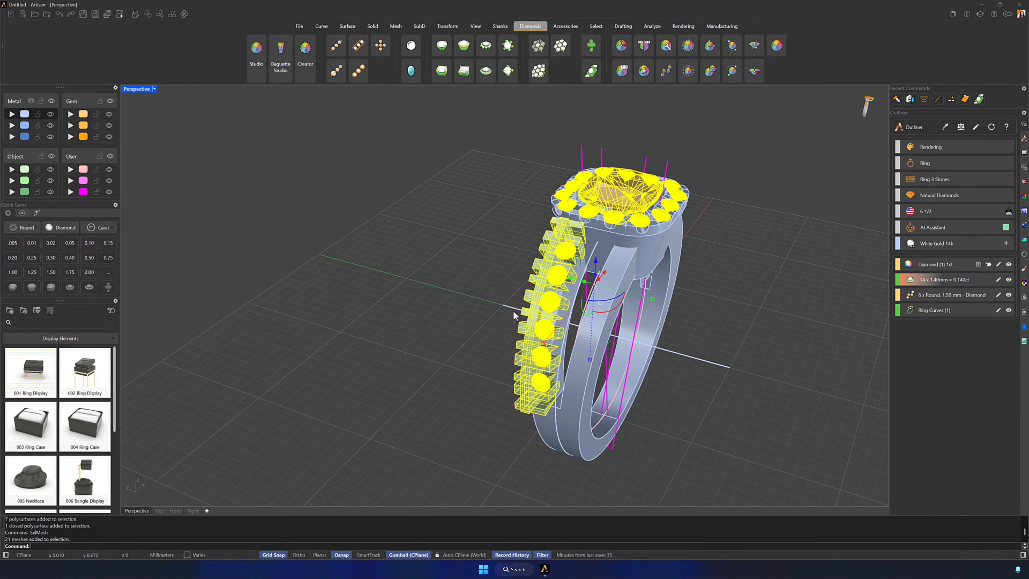
right_drag(513, 312, 440, 316)
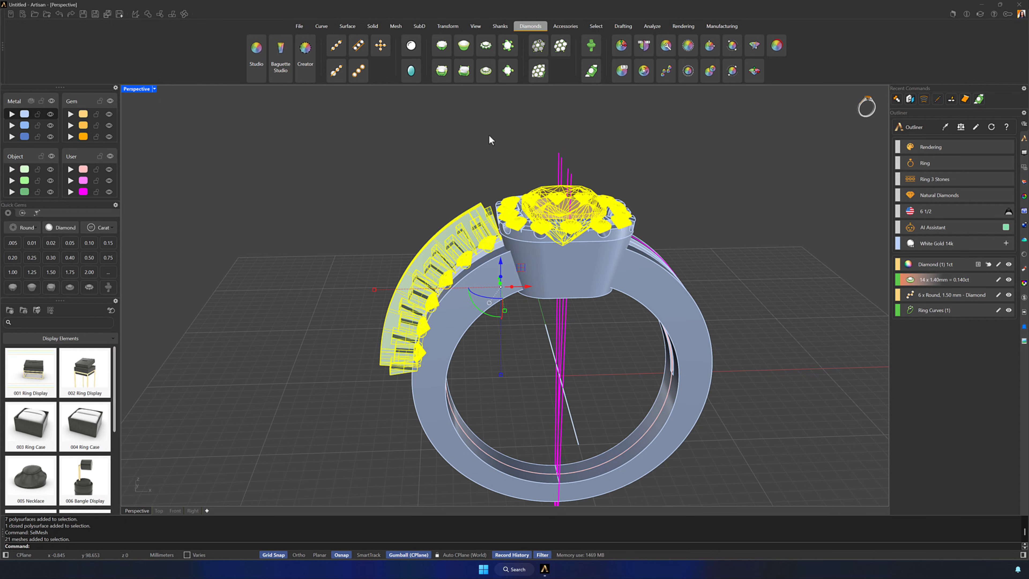
ctrl+drag(495, 136, 637, 245)
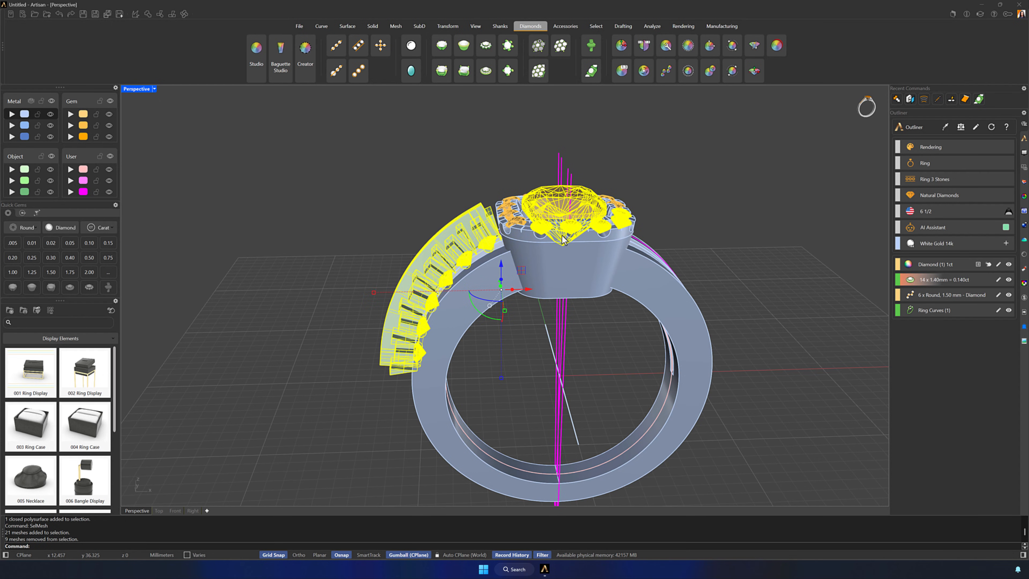
ctrl+drag(523, 137, 676, 294)
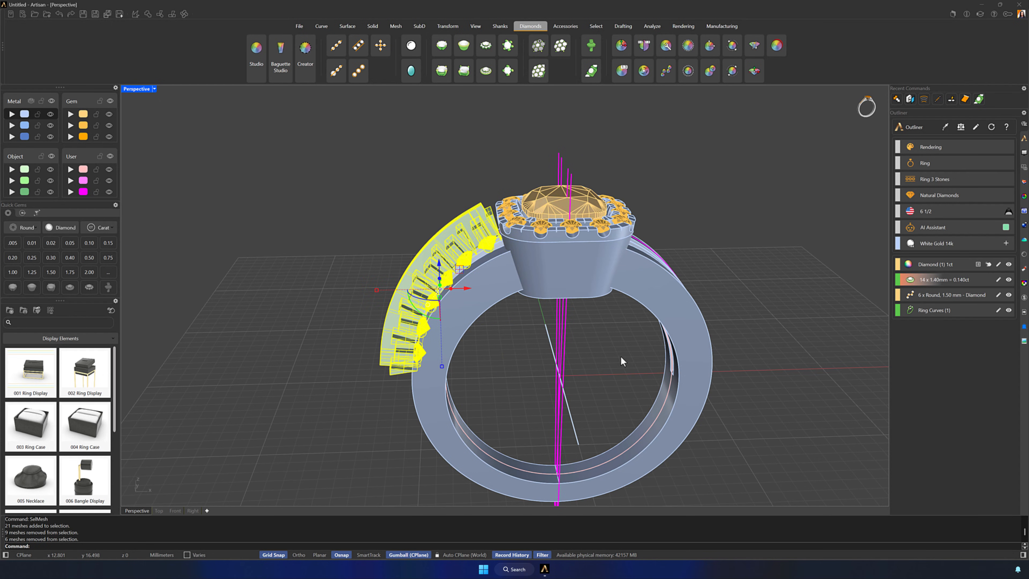
right_drag(622, 356, 657, 363)
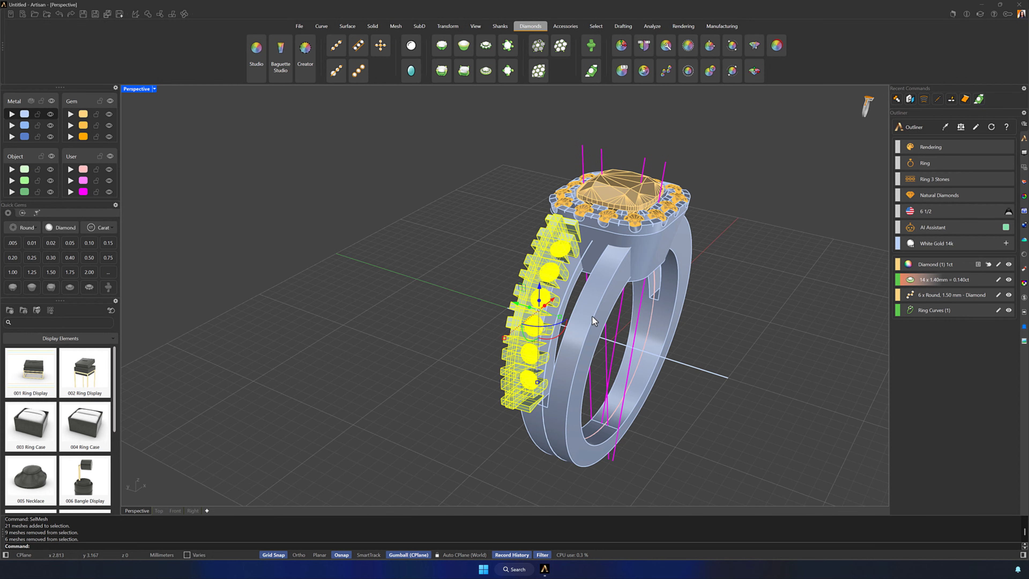
Mirror the selected shank diamonds, cutters, prongs and channel onto all four shank branches with the quad mirror
click(446, 27)
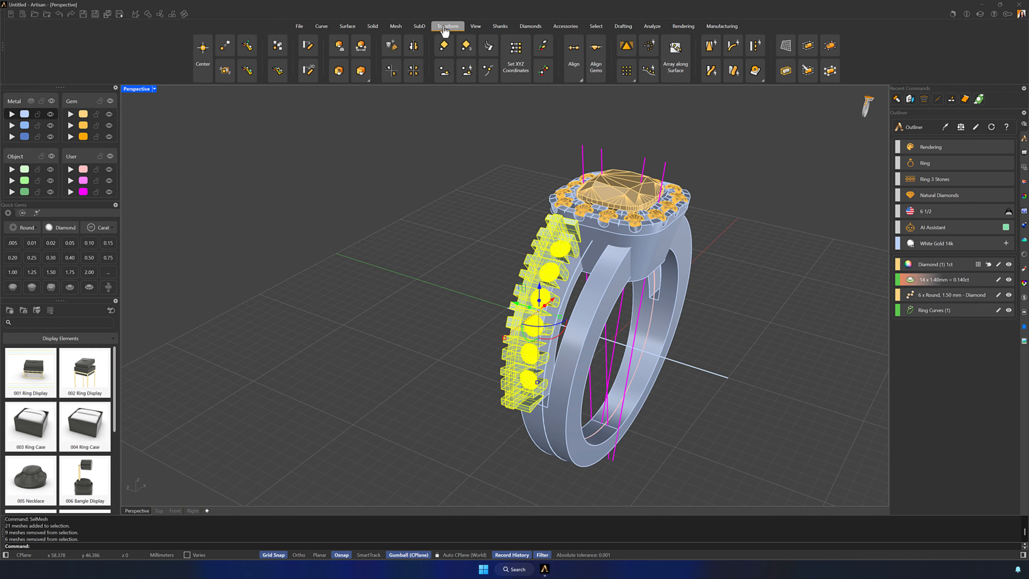
click(414, 71)
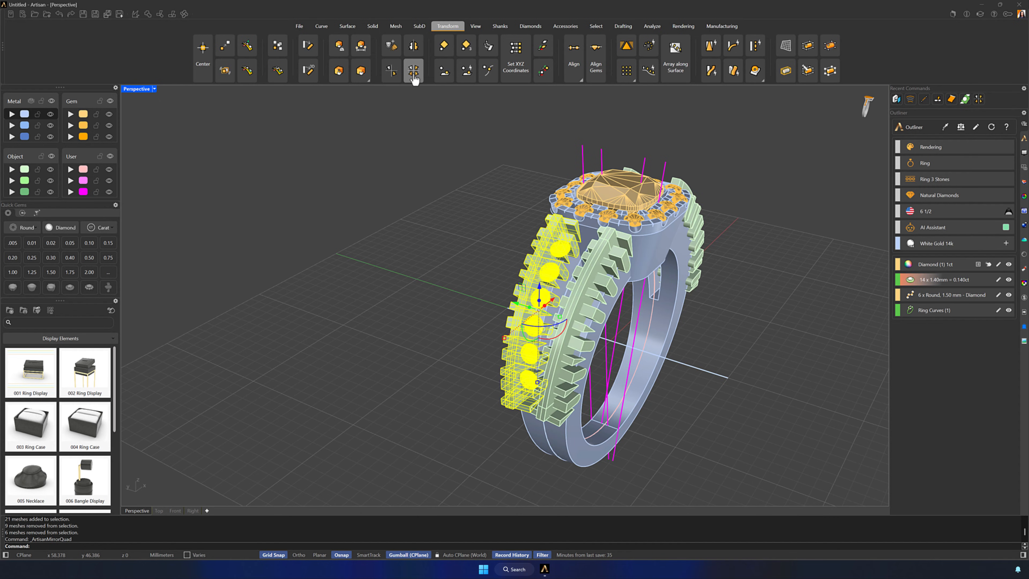
click(403, 242)
shift+right_drag(450, 292, 434, 310)
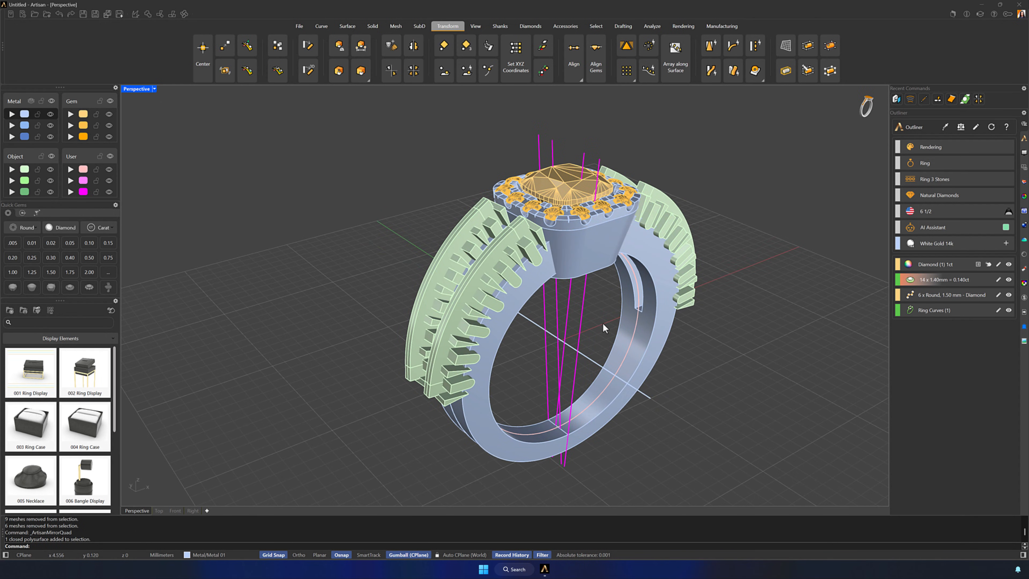
Select all curves with SelCrv, move them to the User 03 layer and turn that layer off
text(Crv)
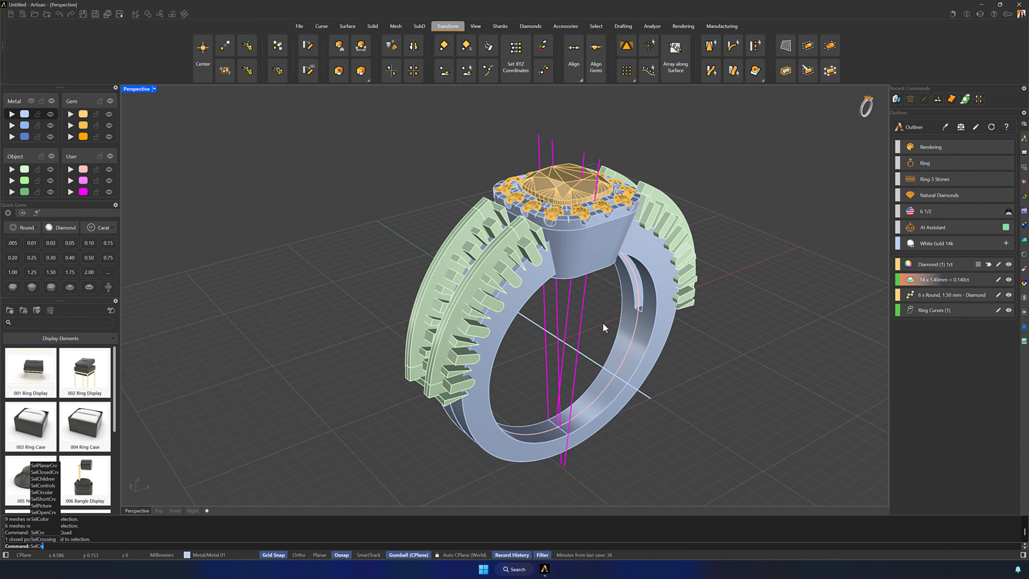
key(Return)
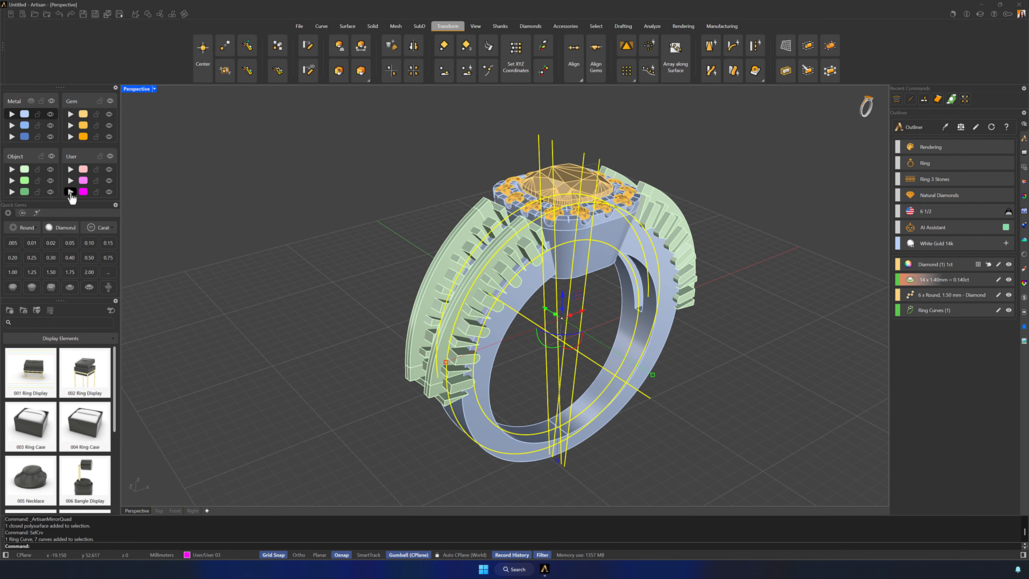
click(109, 191)
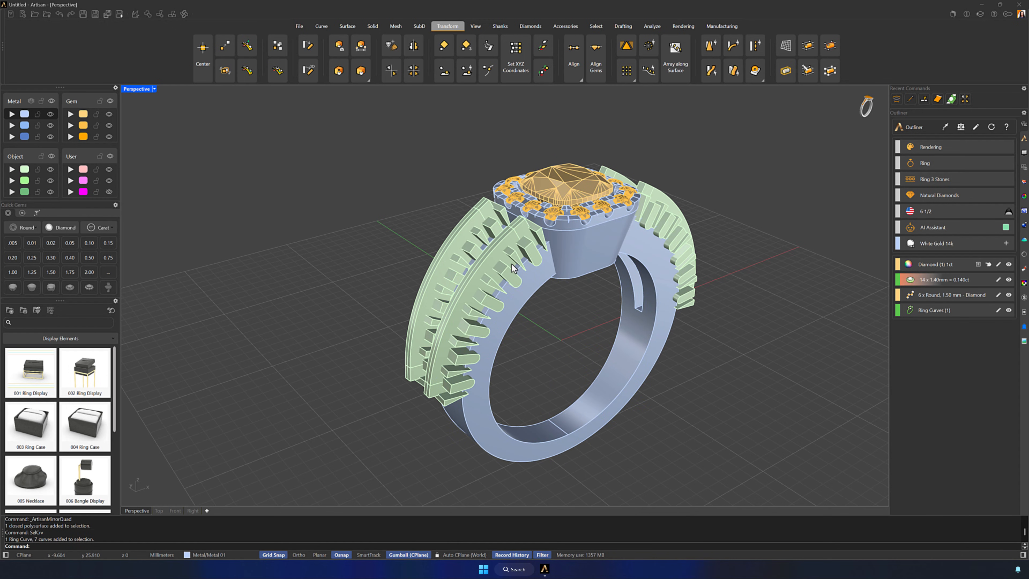
Hide the halo head with its gems and the centre stone, and delete the leftover objects there
click(578, 242)
shift+click(556, 190)
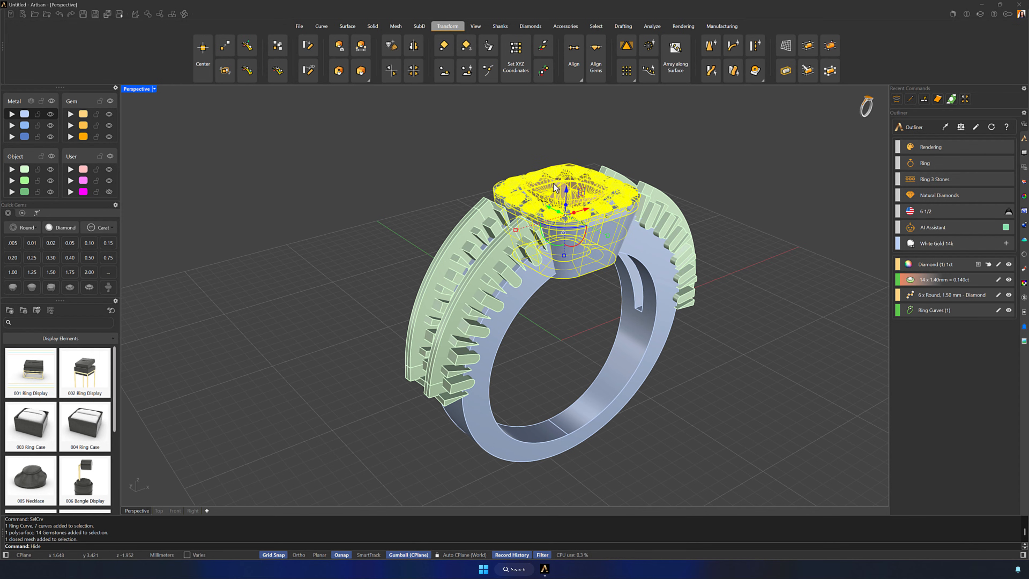
key(Delete)
Select the shank diamonds with SelMesh, place them on the Gem 02 layer and turn that layer off
right_drag(544, 165, 567, 335)
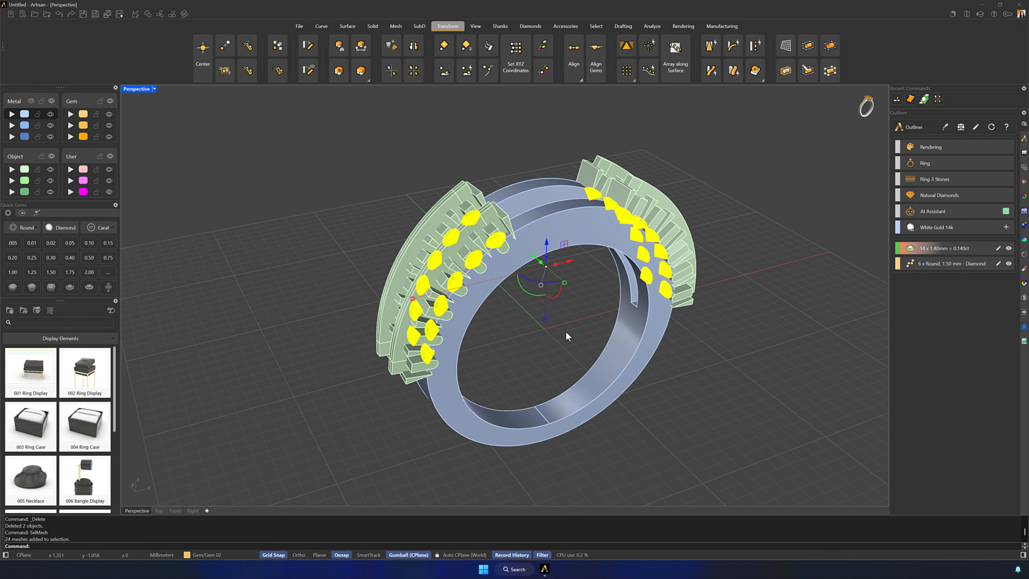
click(109, 126)
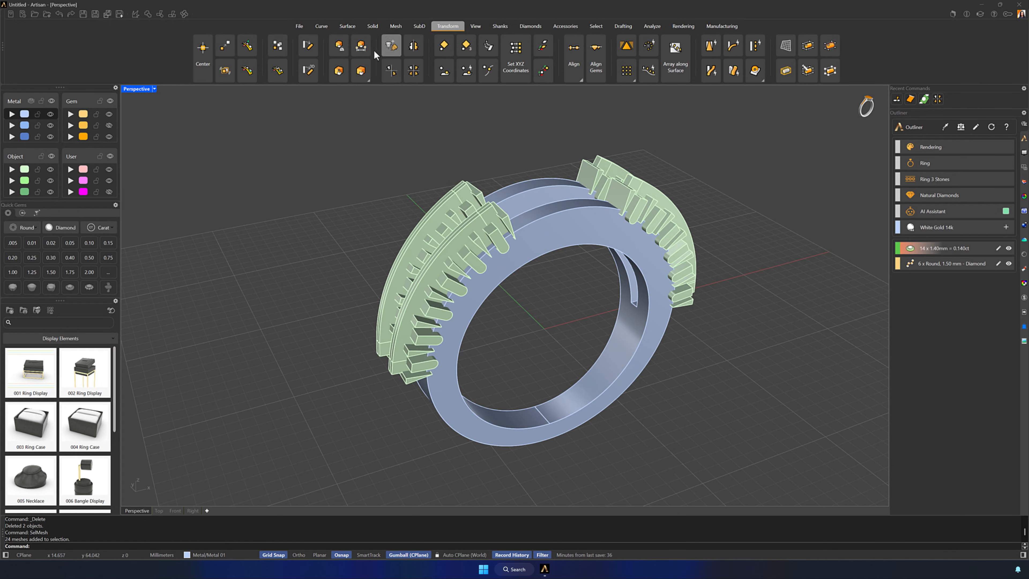
Boolean-subtract all micro-setting cutters and channels from the shank, with DeleteInput and DeleteCutters set to Yes
click(372, 27)
click(643, 48)
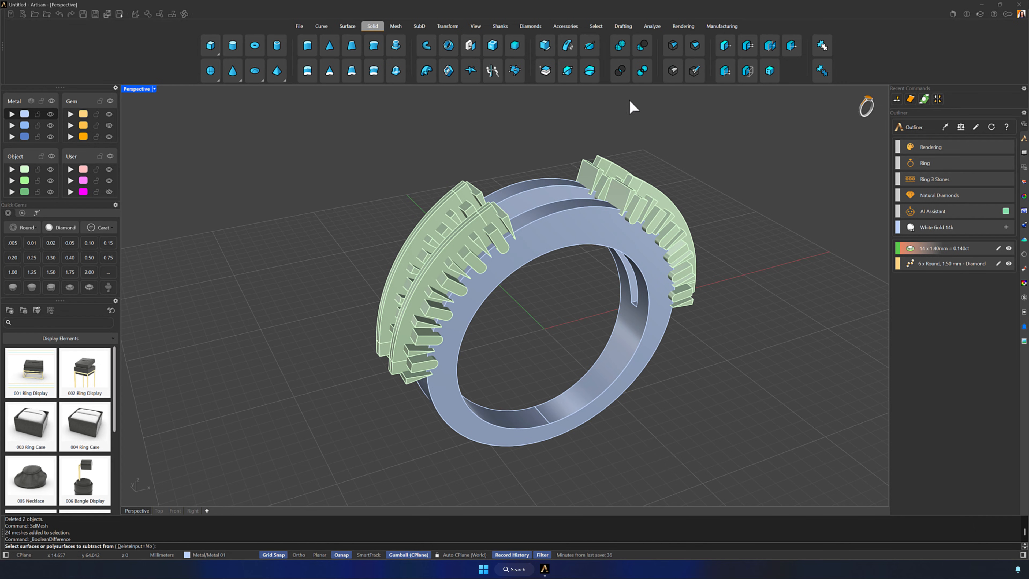
click(564, 221)
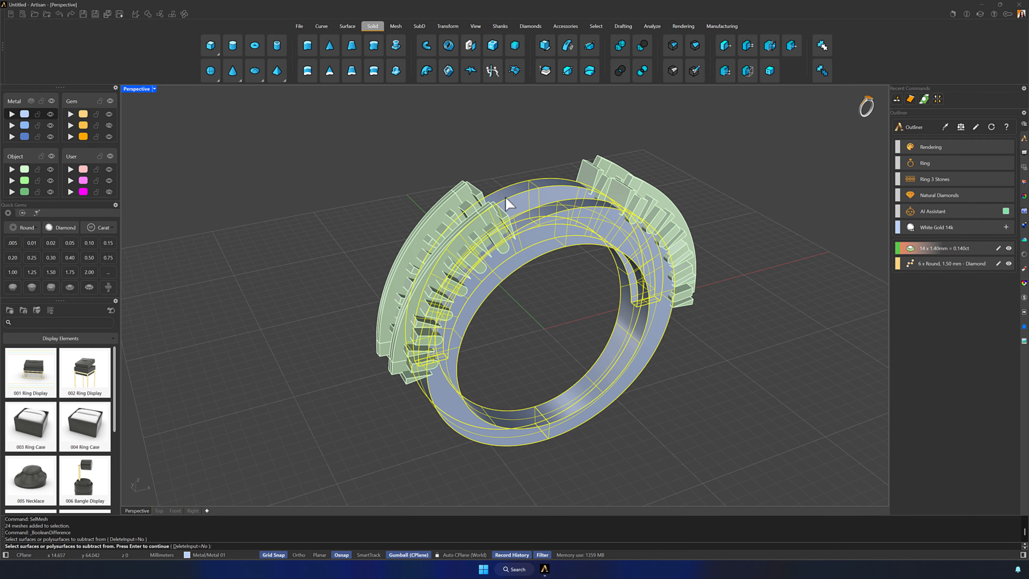
key(Return)
click(139, 547)
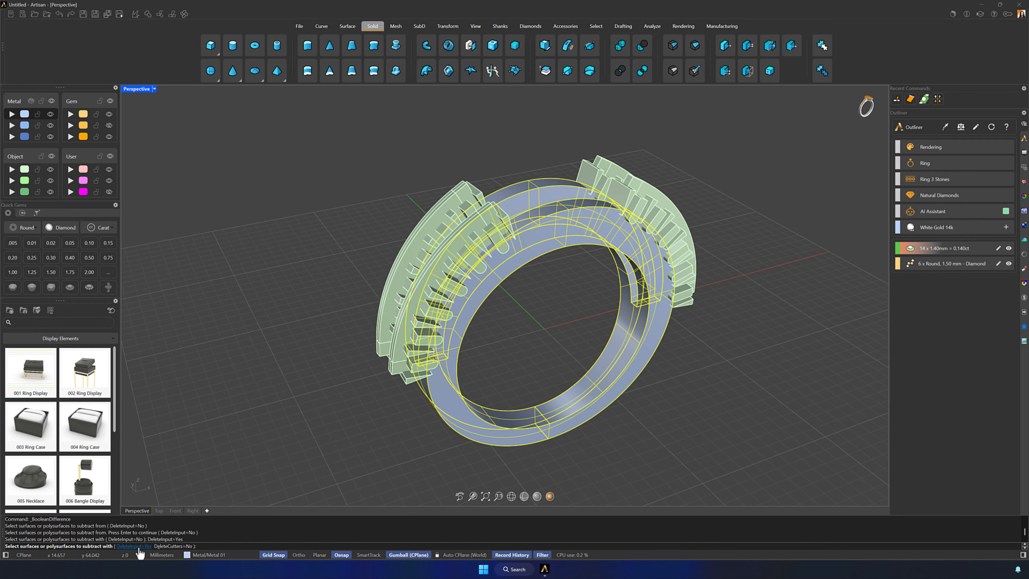
click(169, 547)
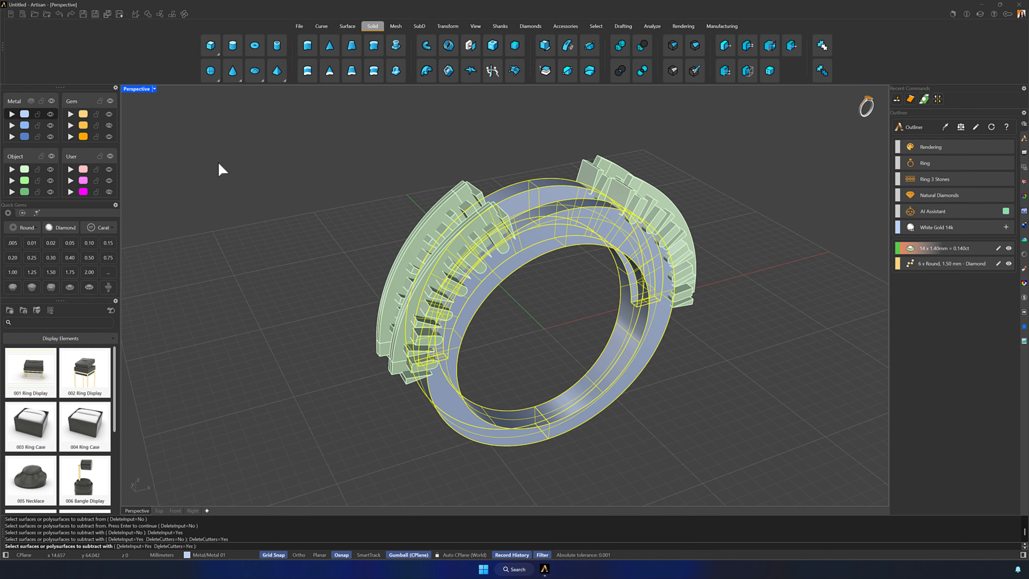
drag(256, 111, 832, 477)
key(Return)
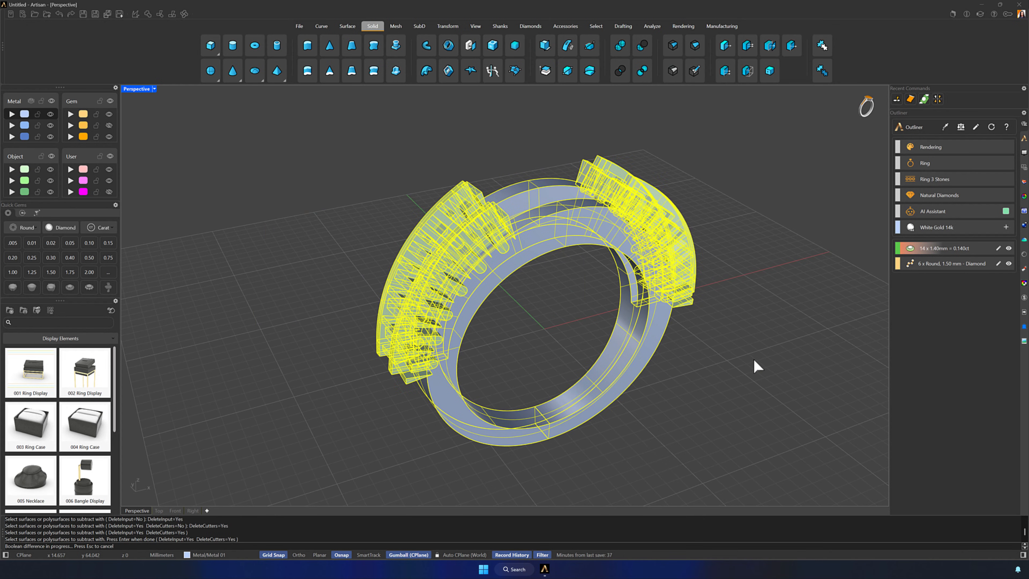
Turn the Gem 02 layer back on and show the hidden halo head and centre stone
right_drag(716, 386, 671, 428)
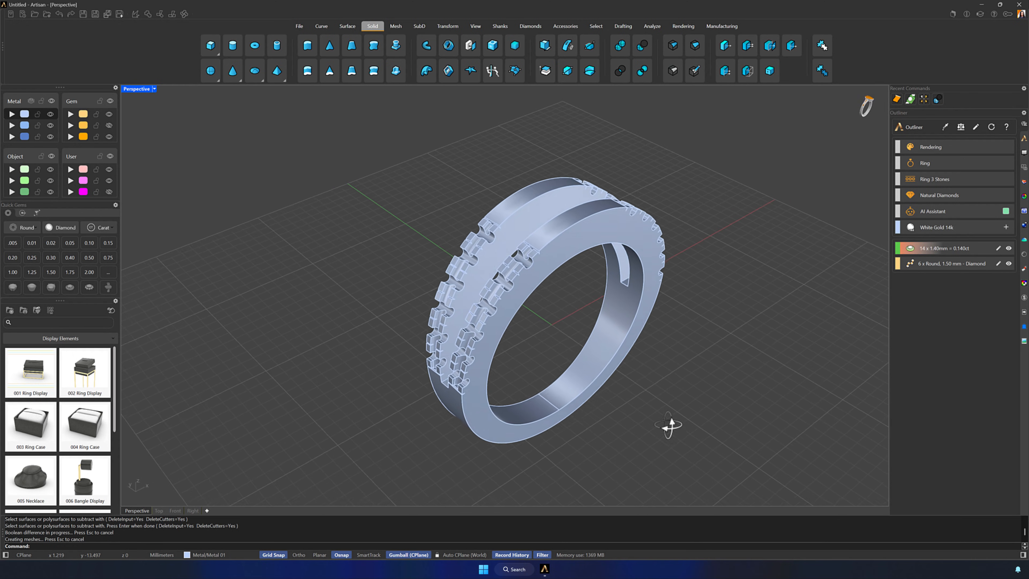
click(109, 126)
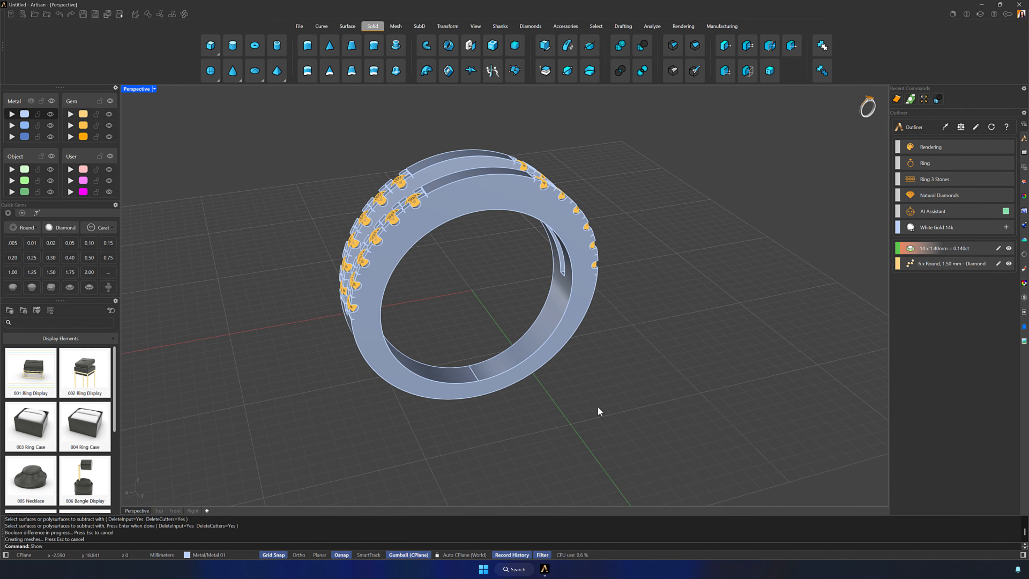
key(Return)
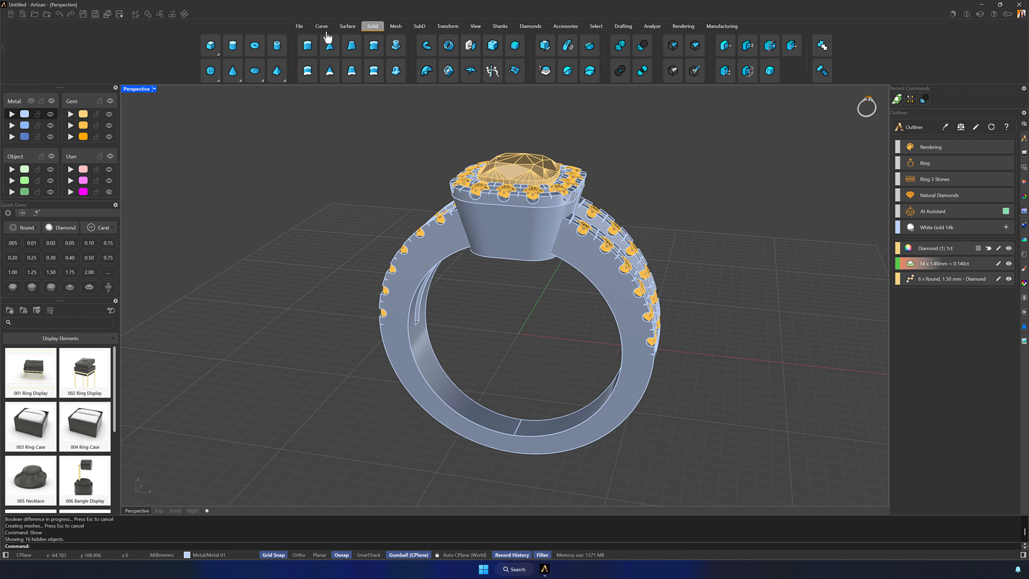
Offset the inner opening edge on the underside of the halo head outward along the surface by 1 mm
click(321, 26)
right_drag(489, 248, 528, 223)
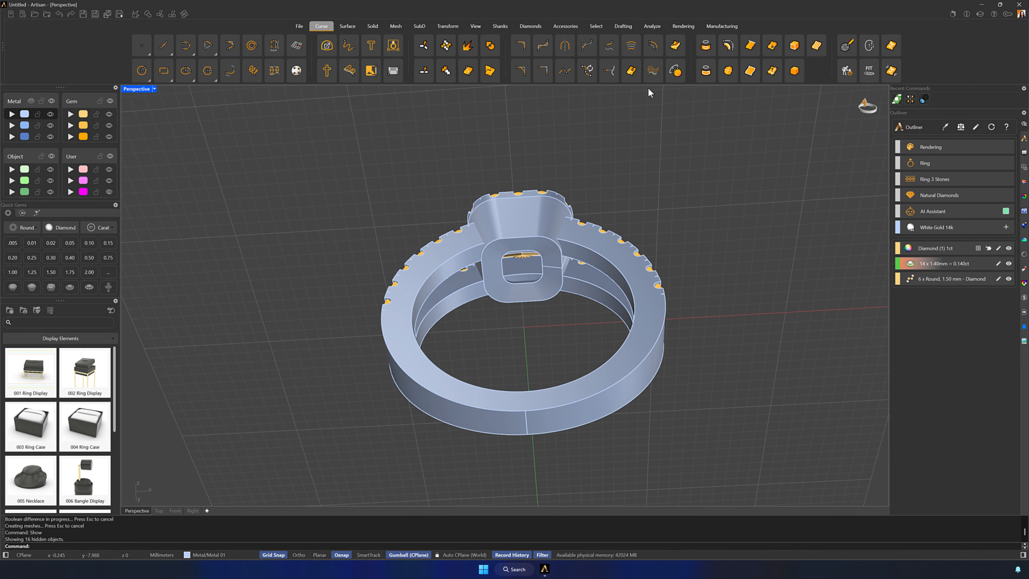
click(676, 44)
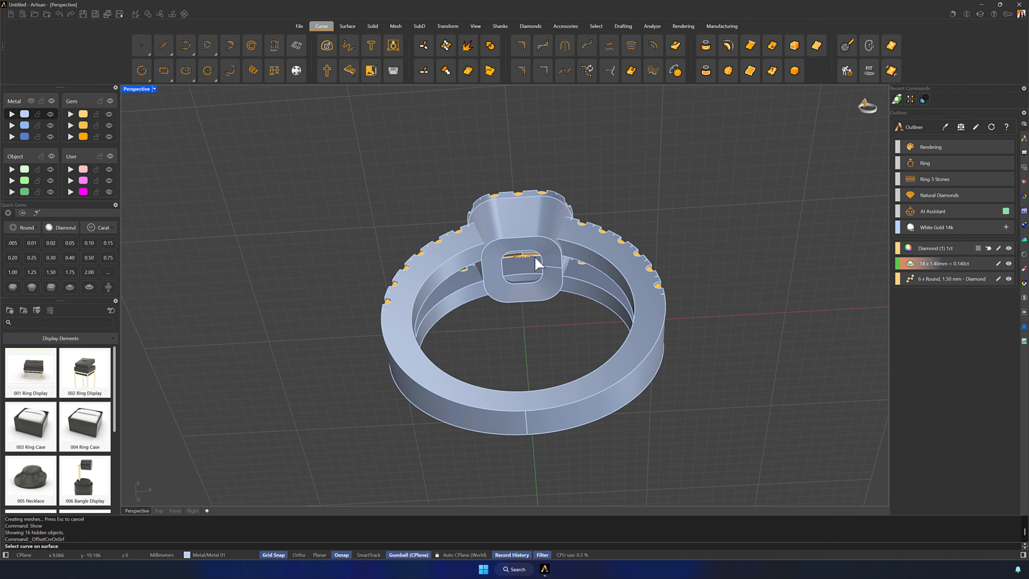
click(545, 262)
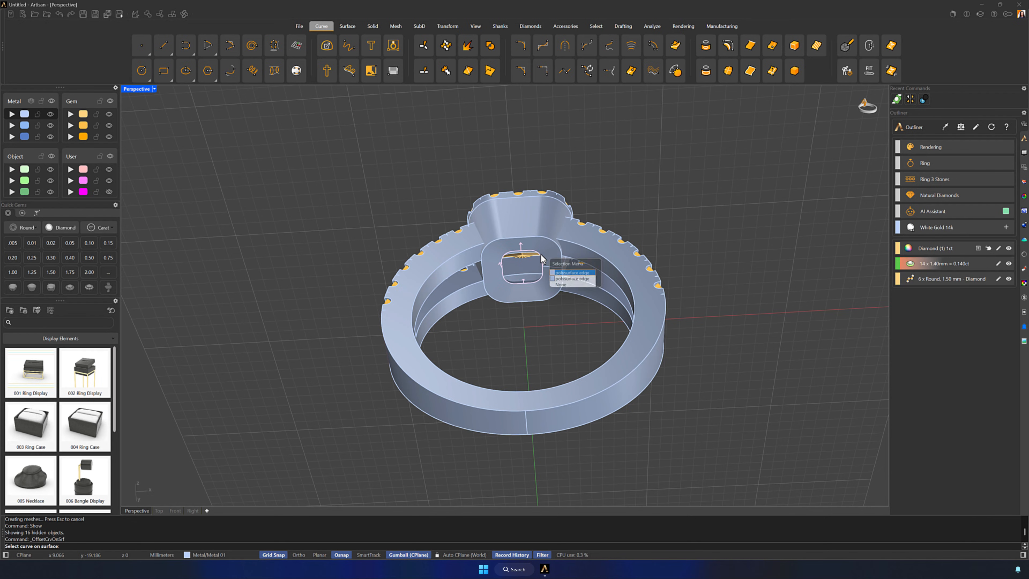
click(570, 278)
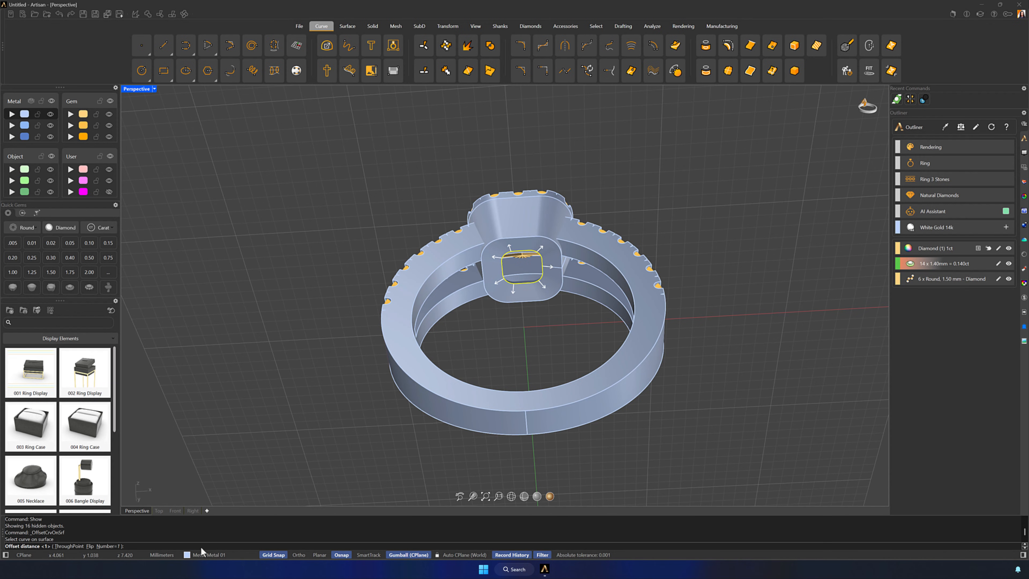
text(1)
key(Return)
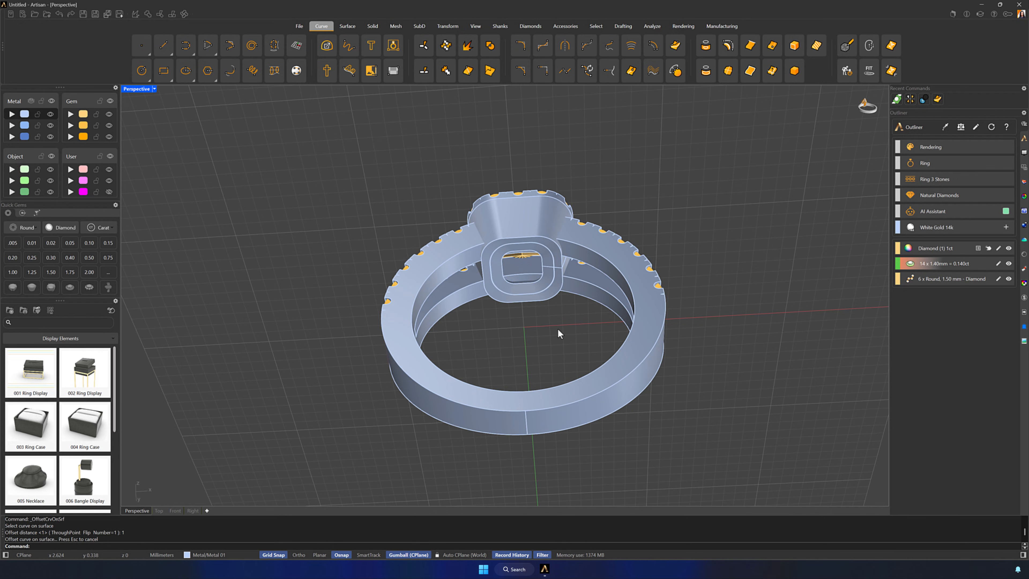
PushPull the face between the head's opening and the offset curve 4 mm up into the head, using the wireframe Front view
click(374, 26)
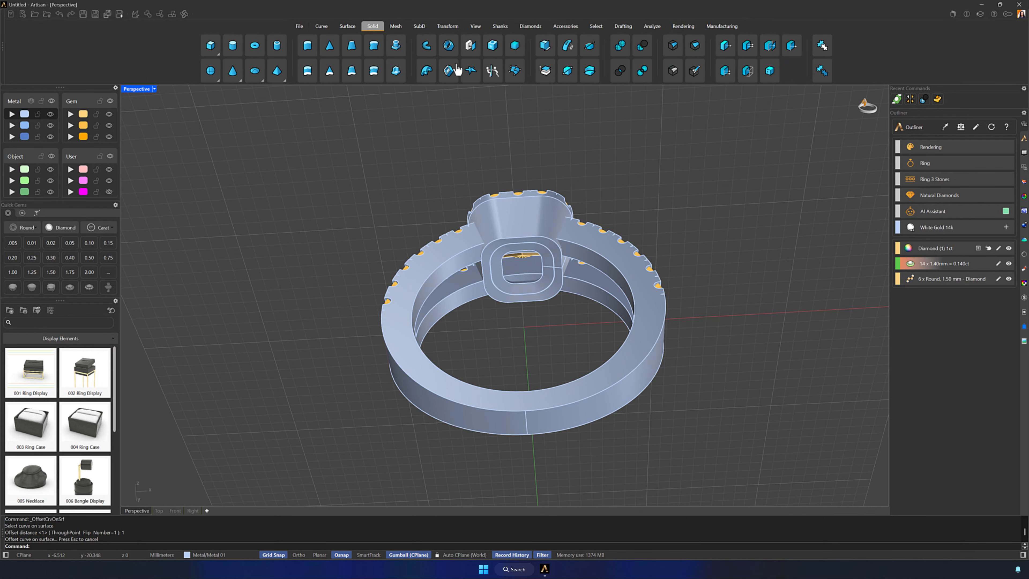
click(491, 71)
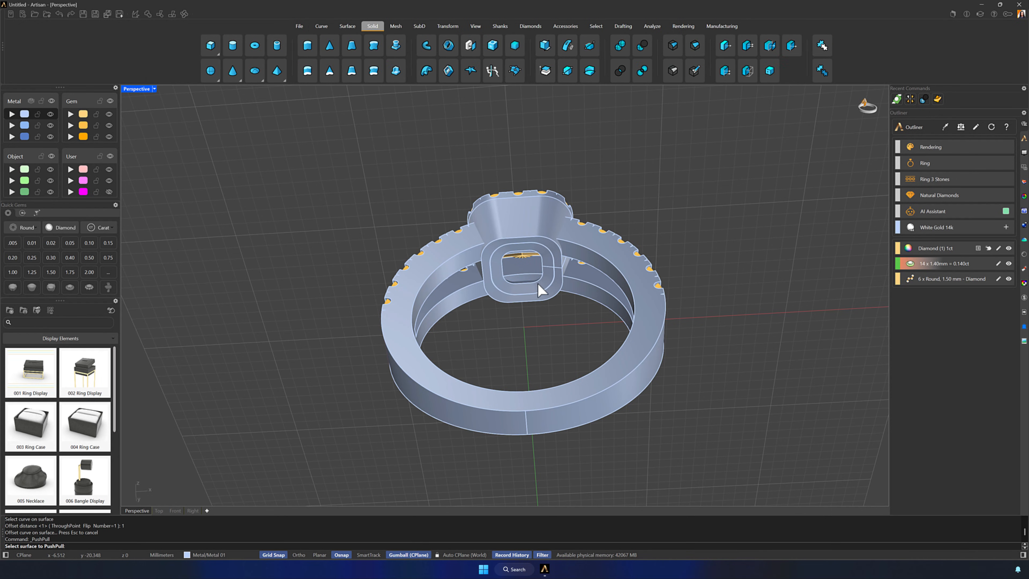
click(545, 279)
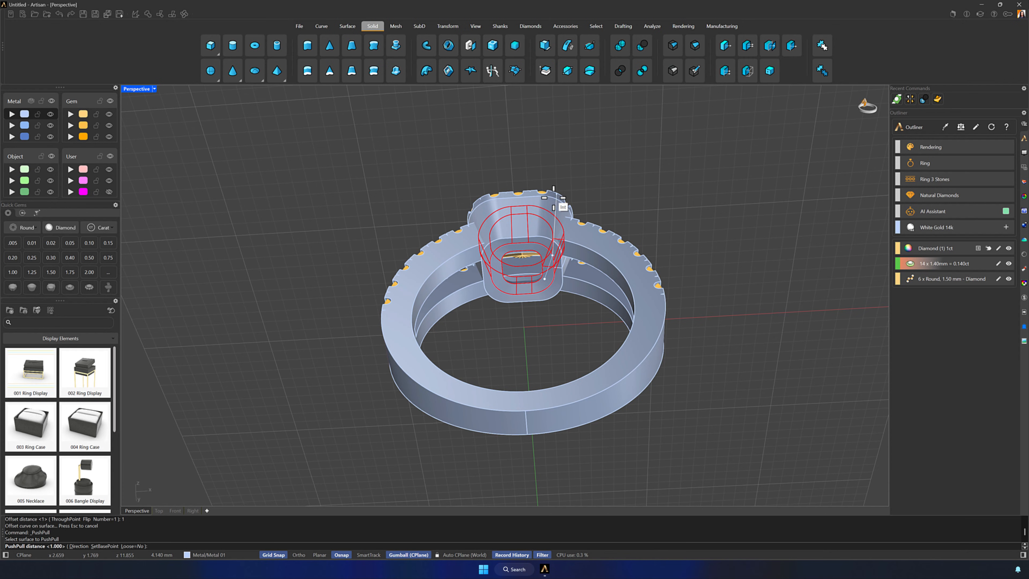
right_drag(558, 200, 555, 251)
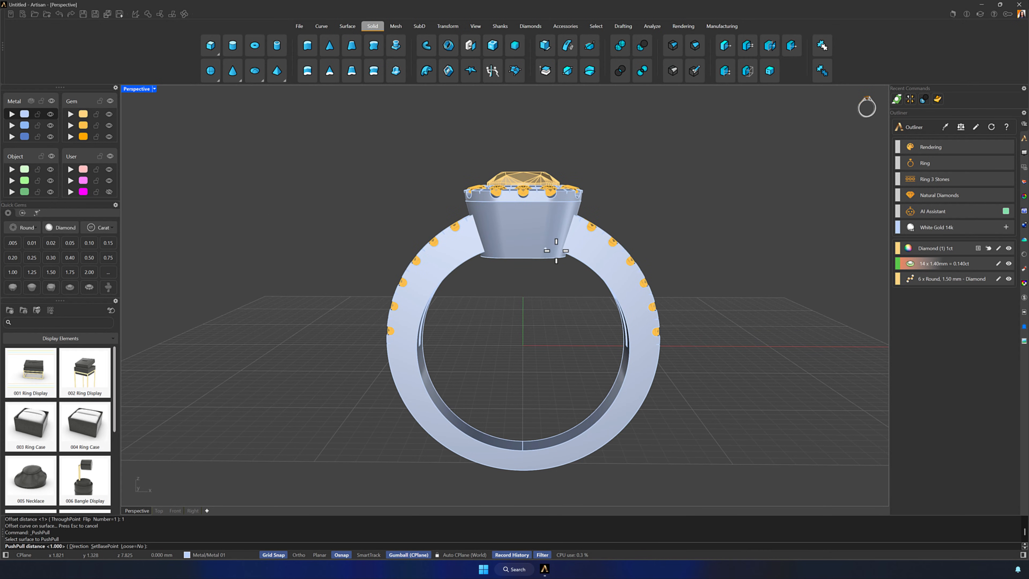
double_click(131, 90)
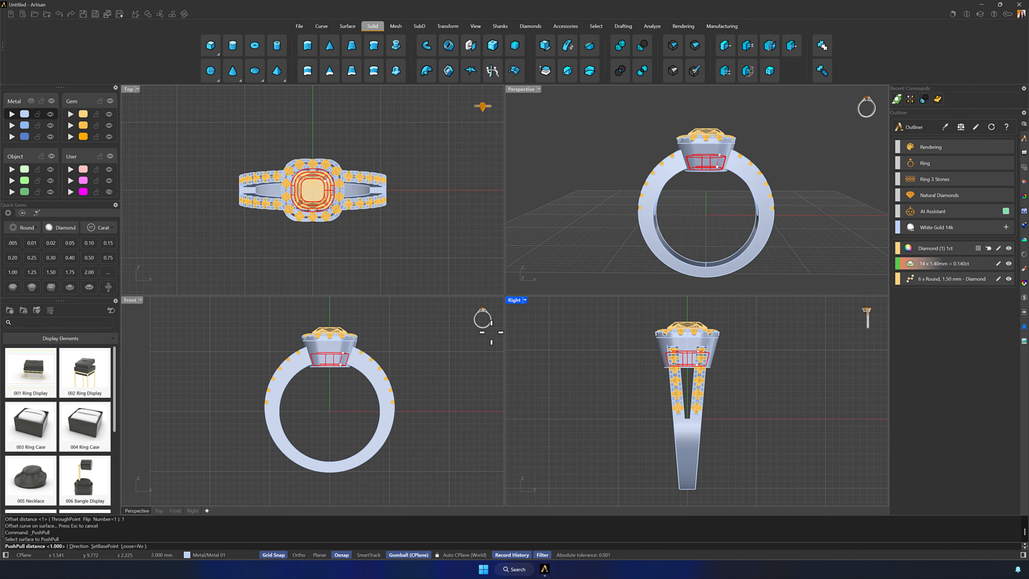
double_click(131, 300)
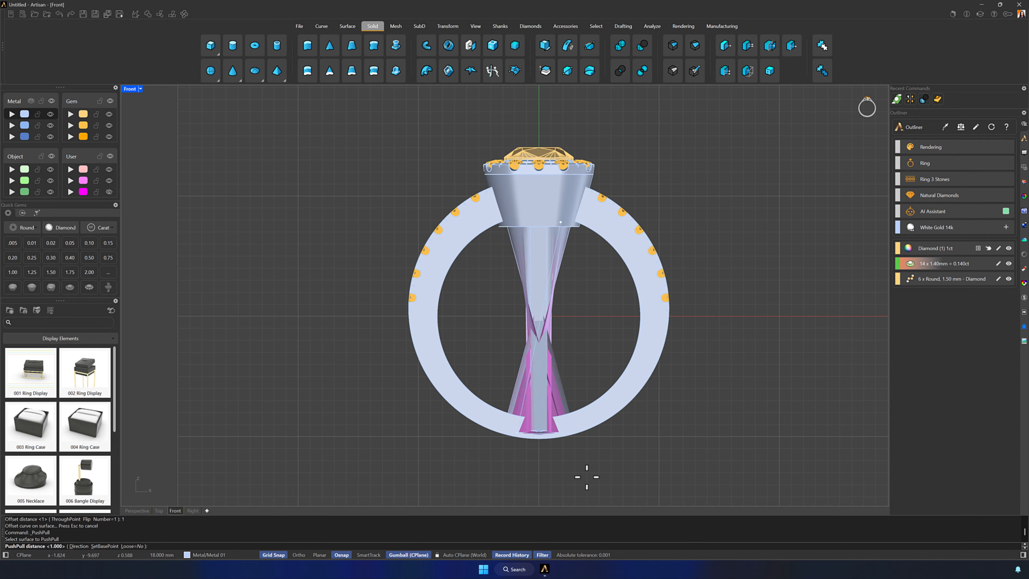
click(512, 496)
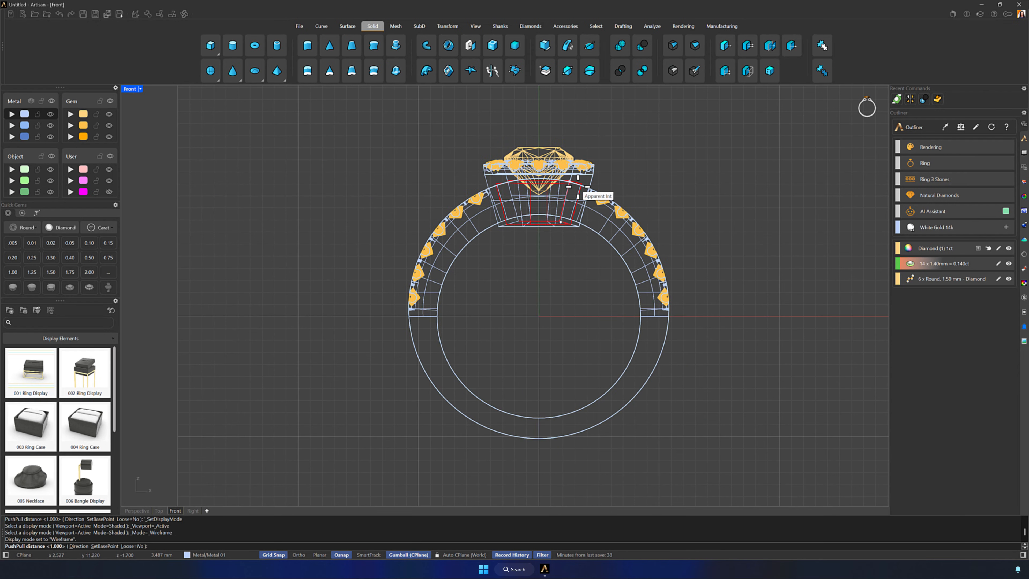
scroll(578, 186, up, 5)
scroll(579, 186, up, 3)
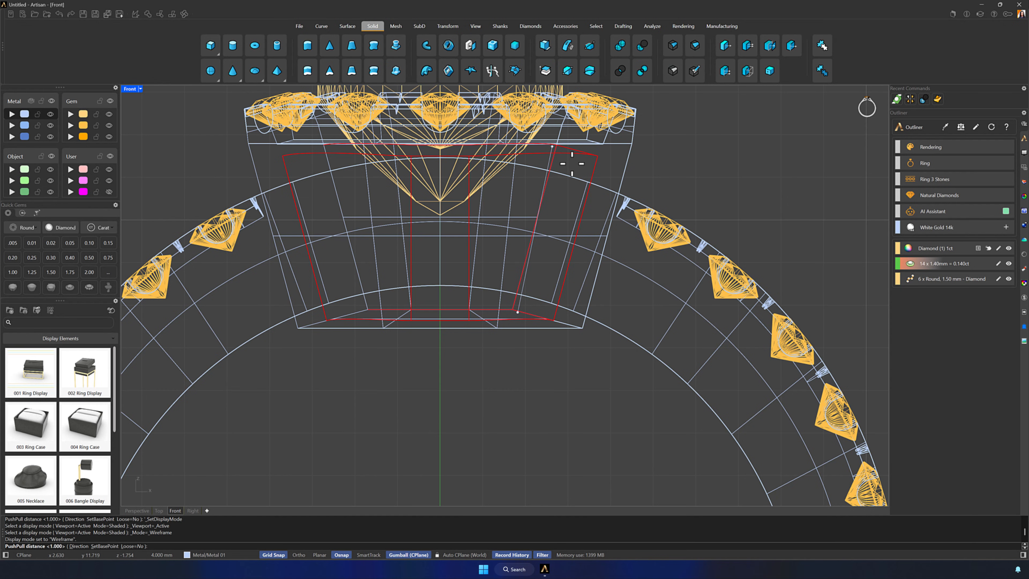
click(572, 163)
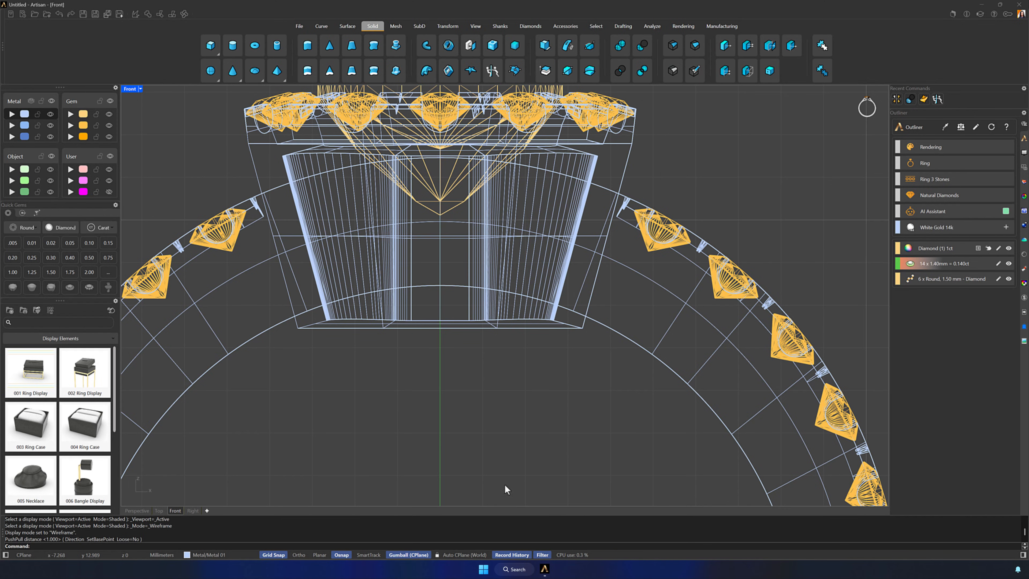
click(525, 498)
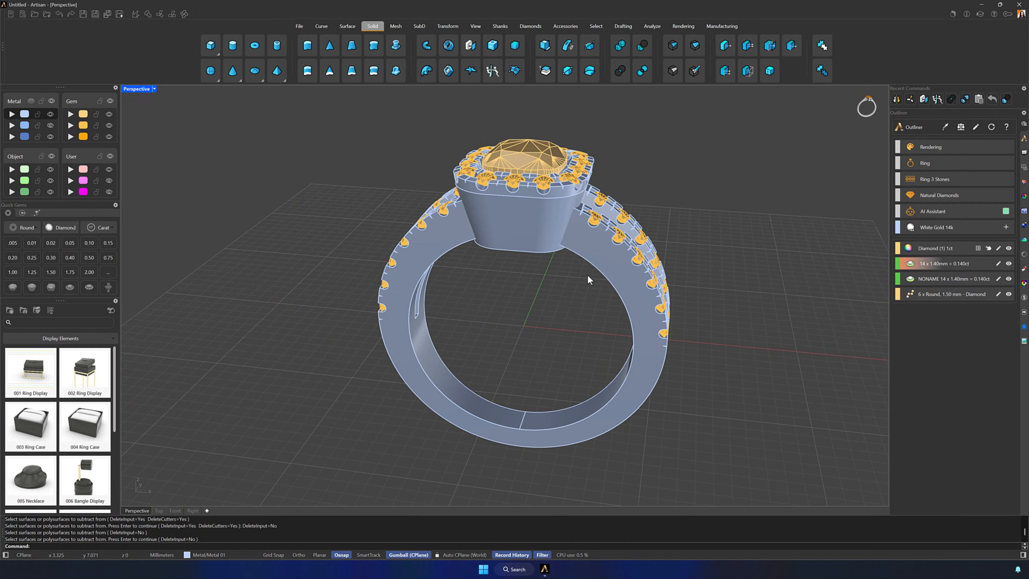
Boolean-subtract the halo head from the shank with DeleteInput set to No
click(647, 49)
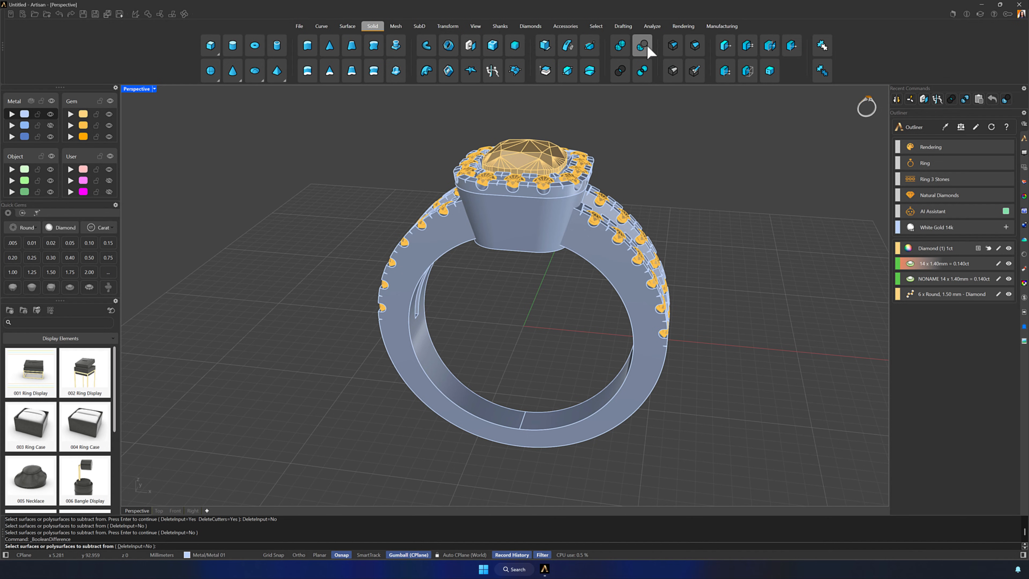
click(597, 261)
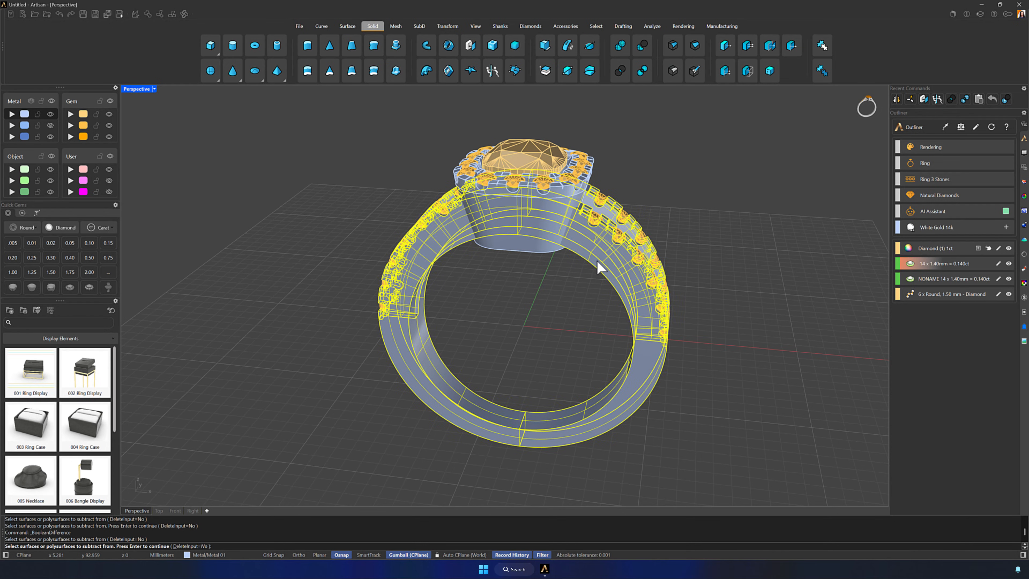
key(Return)
click(532, 238)
key(Return)
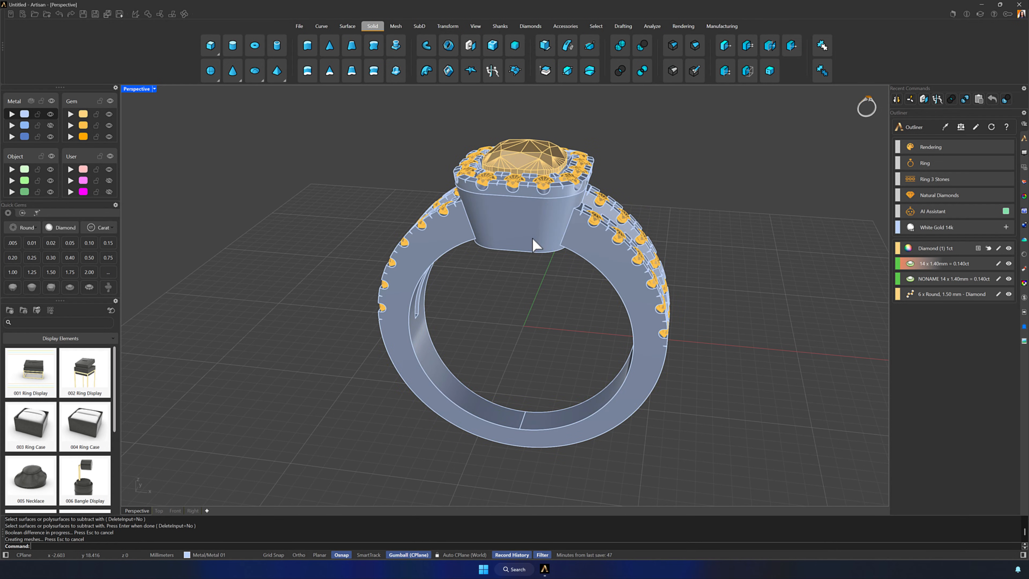
Hide the halo head, delete the leftover shank piece inside its opening, and show the head again
click(533, 239)
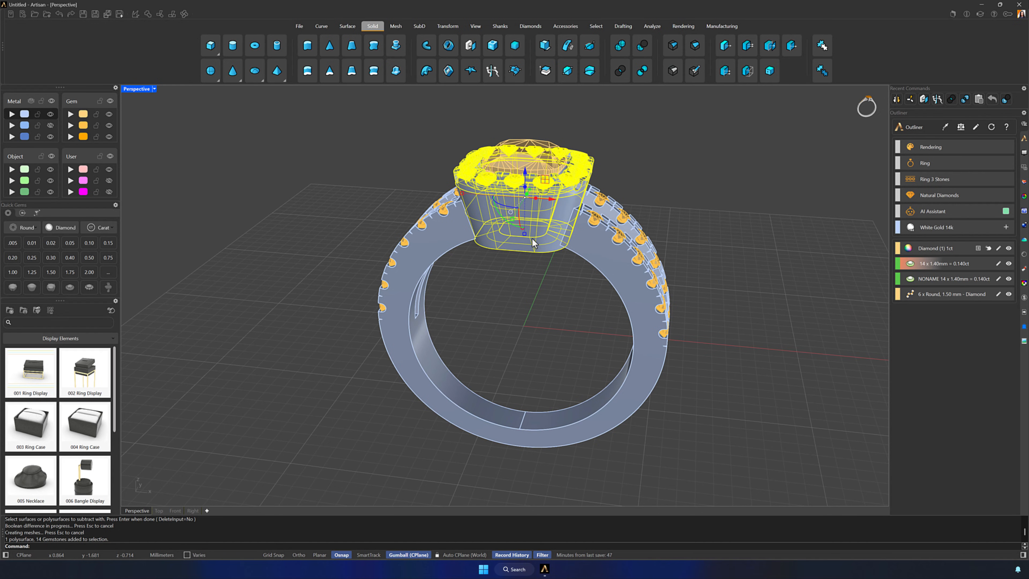
key(Delete)
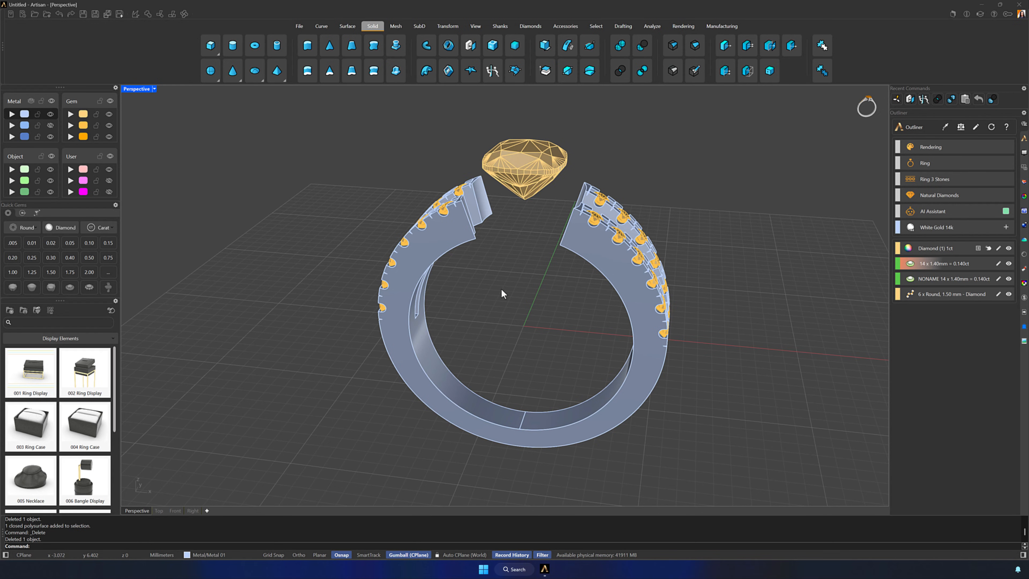
text(Show)
key(Return)
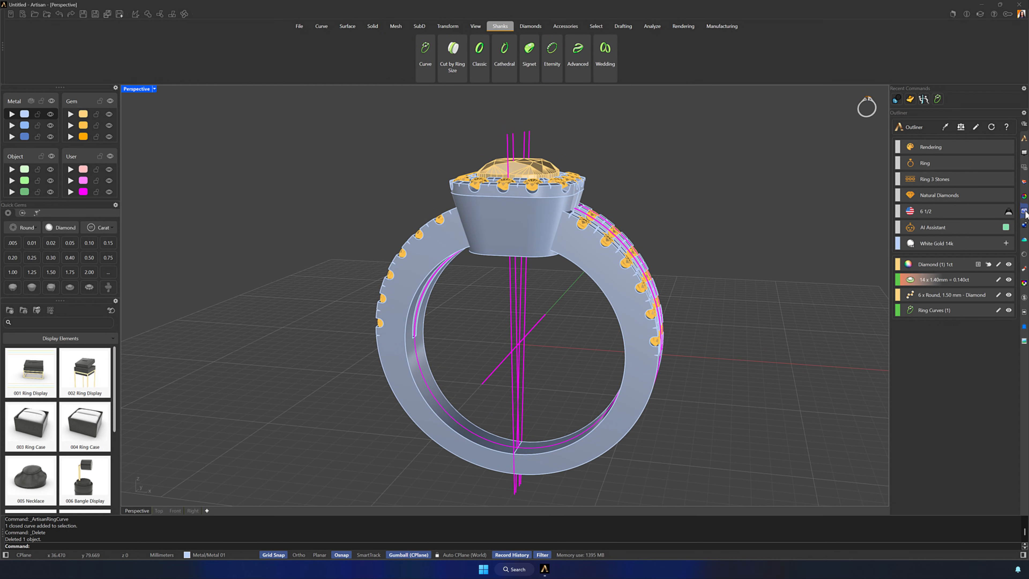
Cut the underside of the halo head to the 6 1/2 ring size with Cut by Ring Size
click(1009, 211)
click(512, 224)
key(Return)
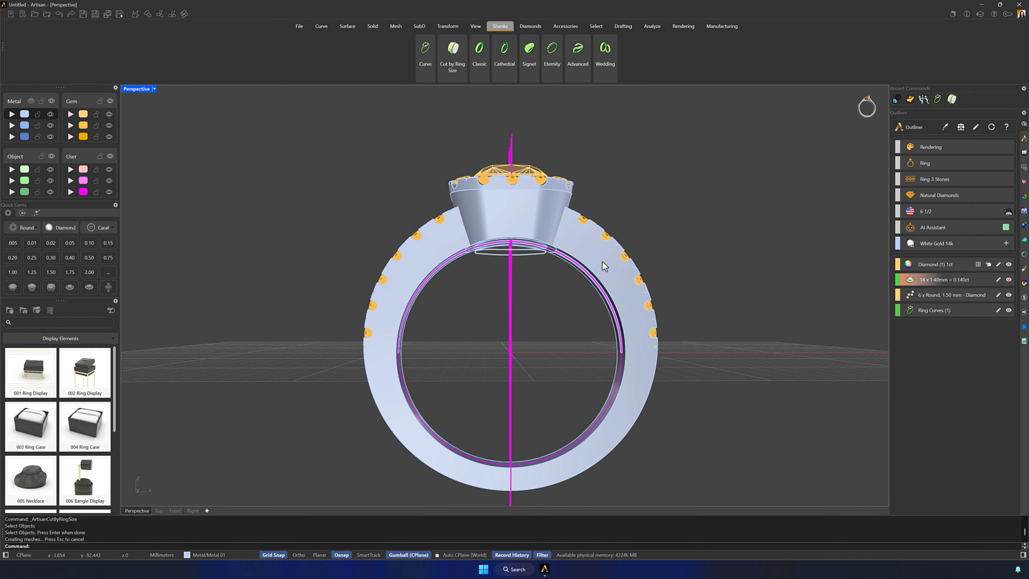
right_drag(604, 264, 683, 221)
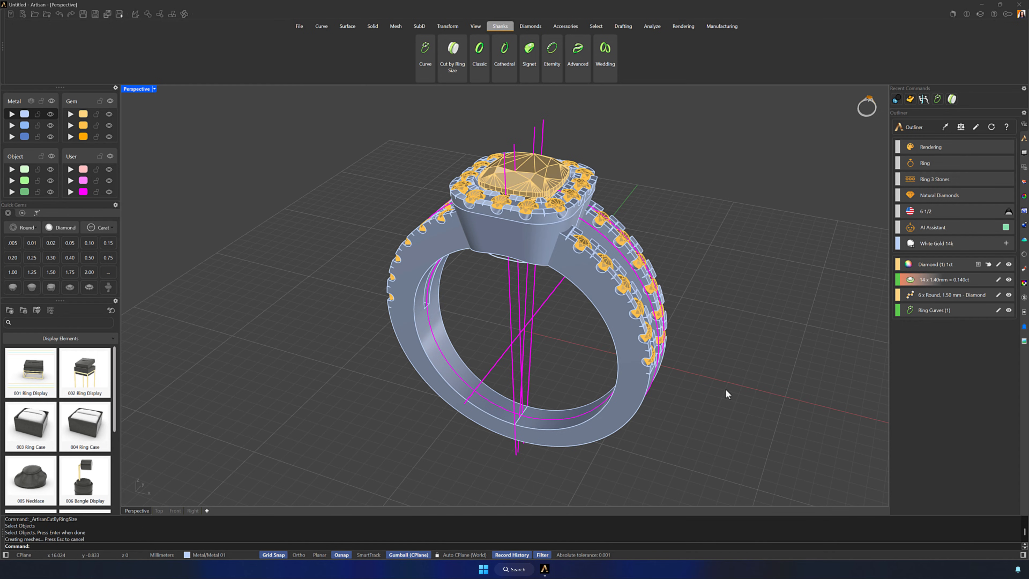
Offset the inner finger-size ring curve outward by 1 mm in the Front view
click(443, 348)
click(460, 362)
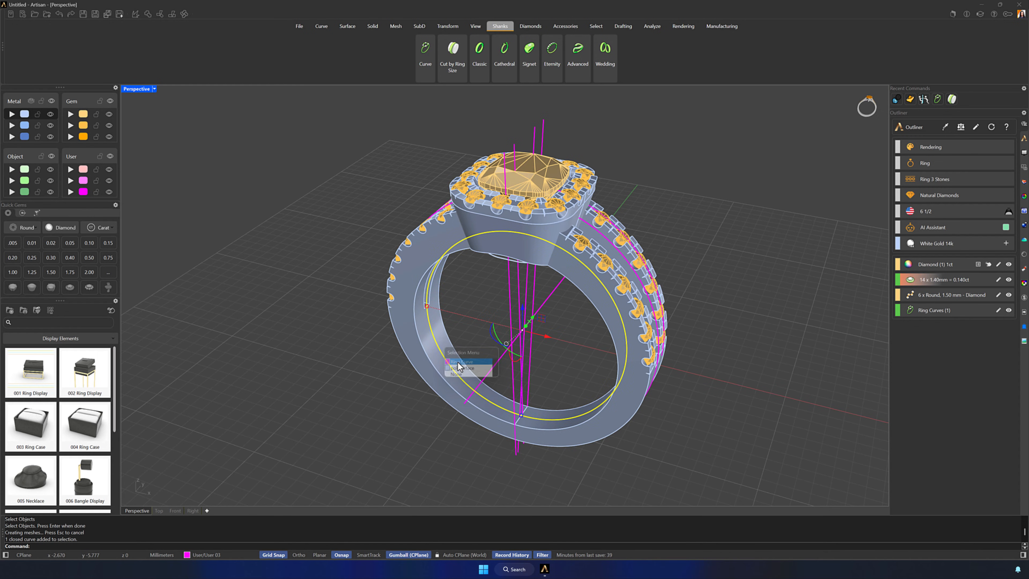
double_click(134, 89)
scroll(299, 368, down, 8)
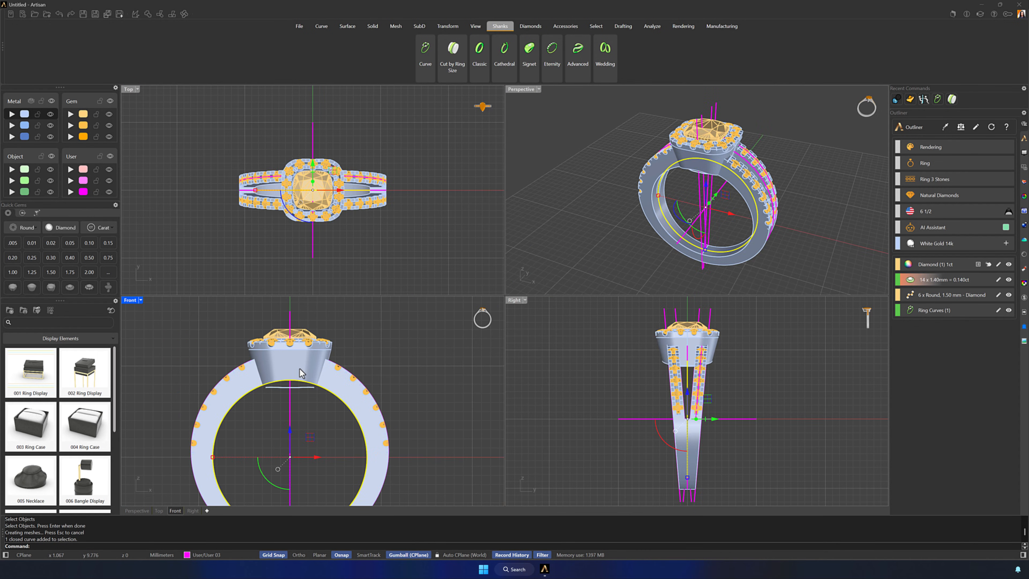
click(321, 26)
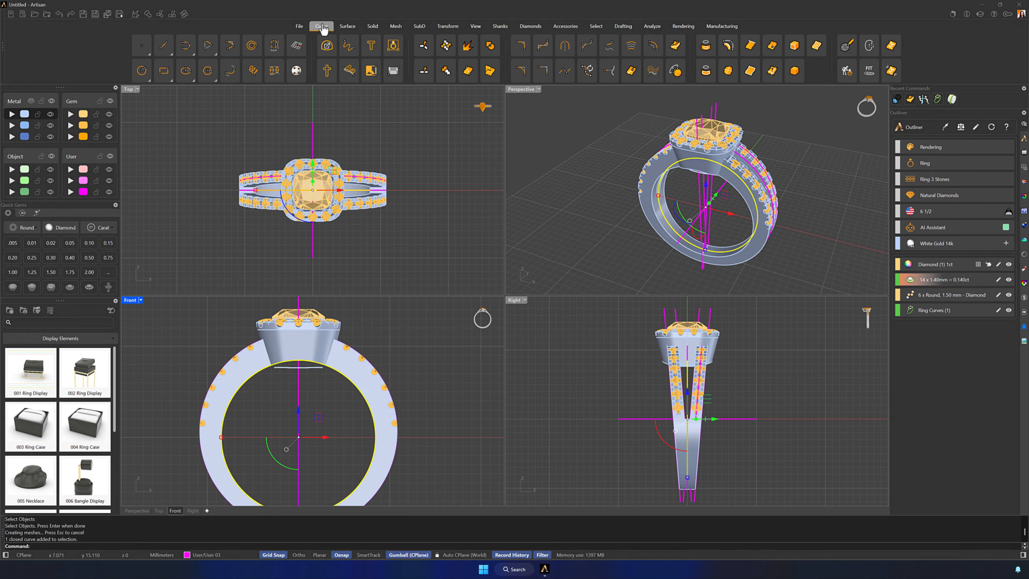
click(653, 45)
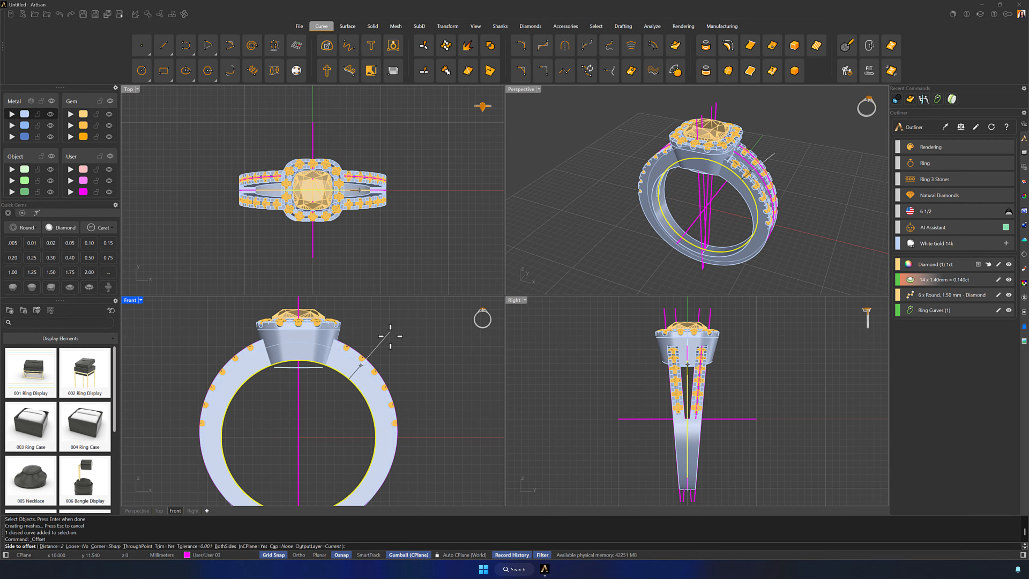
text(1)
click(382, 338)
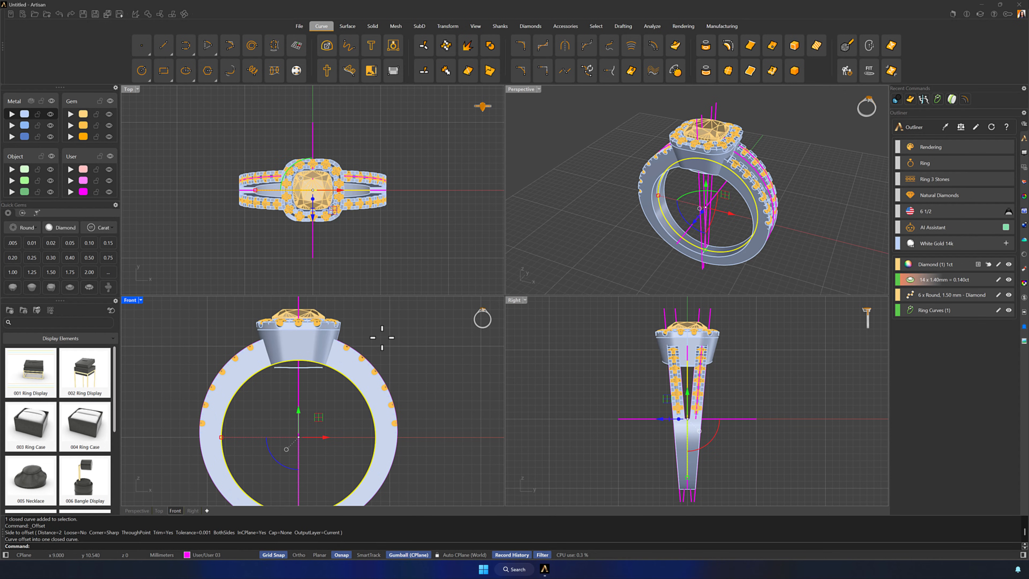
Show the Front view in wireframe and move the offset ring curve to the User 02 layer
click(385, 337)
click(320, 496)
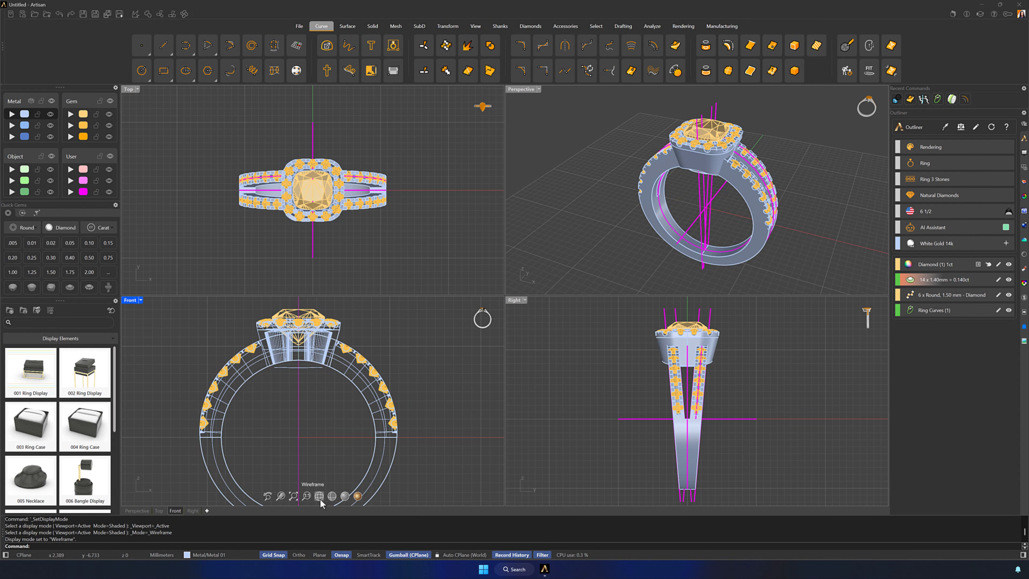
click(366, 401)
click(366, 388)
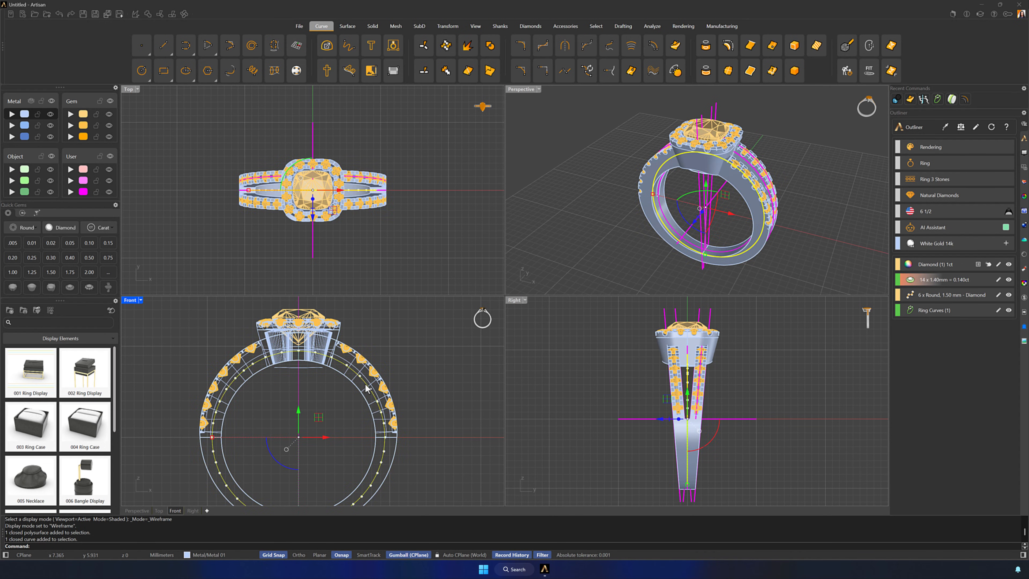
click(82, 182)
click(499, 363)
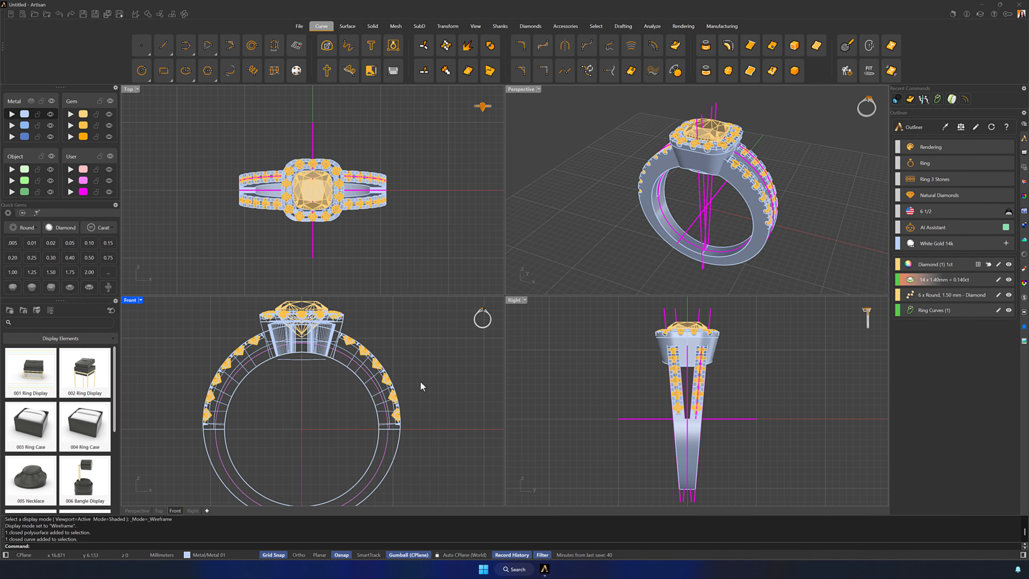
Offset the User 02 ring curve outward again, just past the shank's outer edge
click(366, 375)
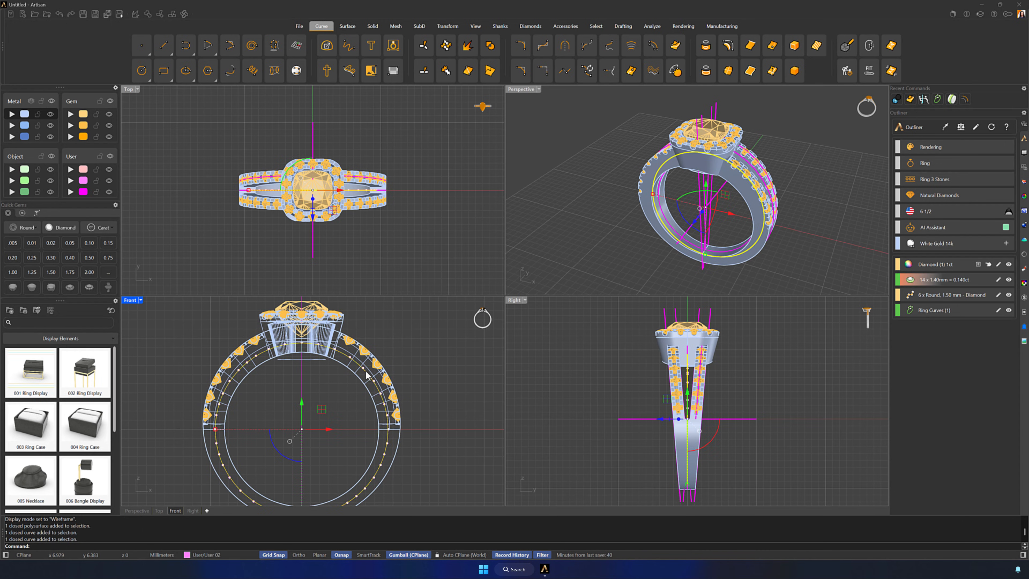
click(653, 45)
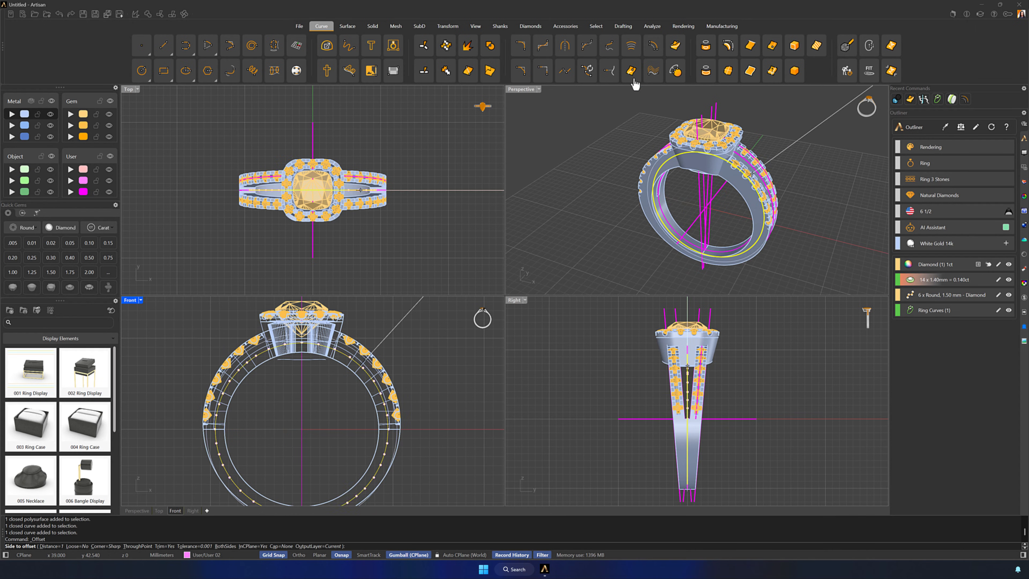
click(401, 360)
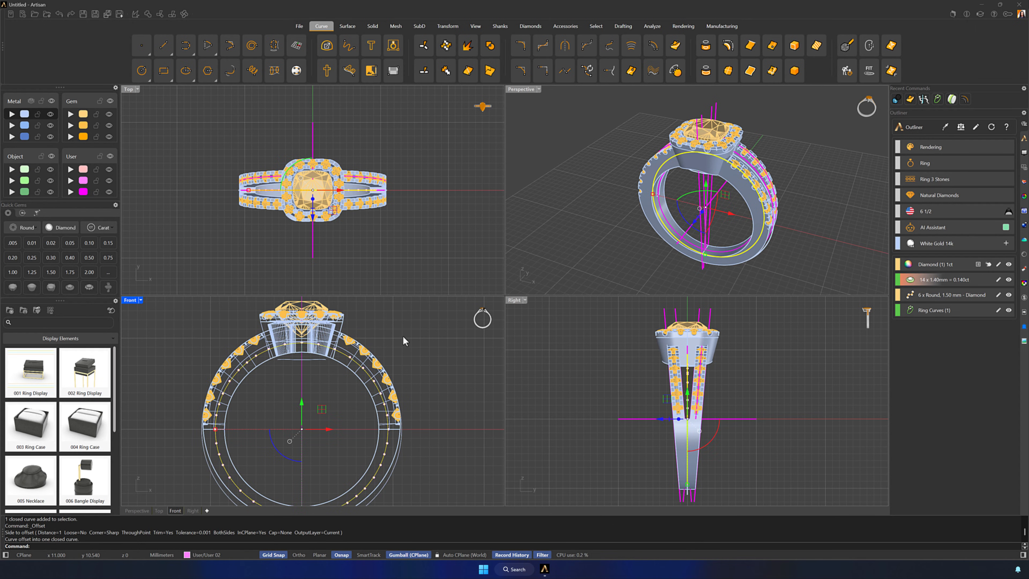
Extrude the two offset ring curves together to both sides into a wide tube extending beyond the halo head
click(339, 343)
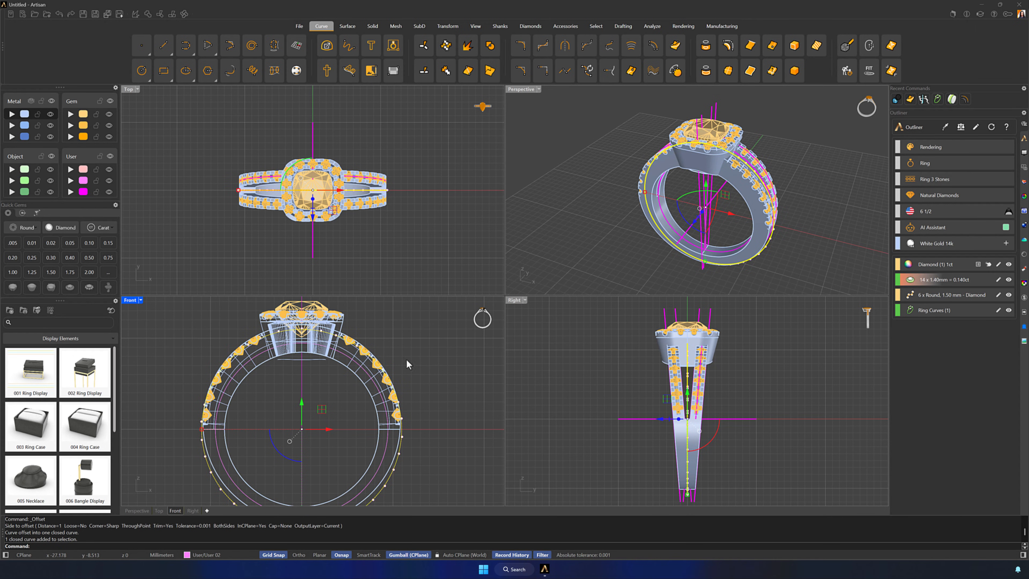
click(385, 451)
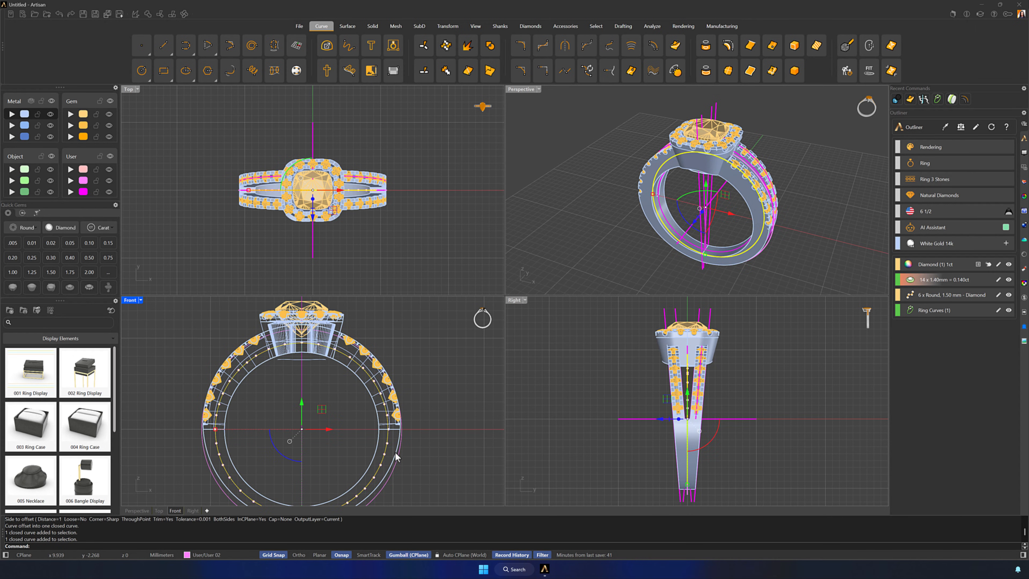
shift+click(399, 462)
mouse_move(782, 250)
right_down()
mouse_move(750, 244)
mouse_move(781, 241)
right_up()
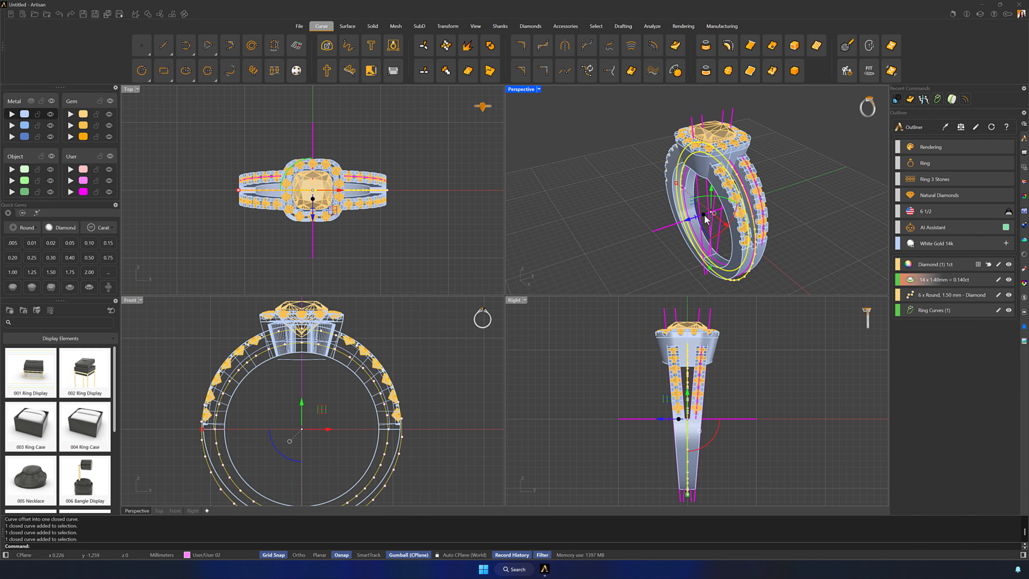
drag(698, 217, 659, 219)
click(594, 230)
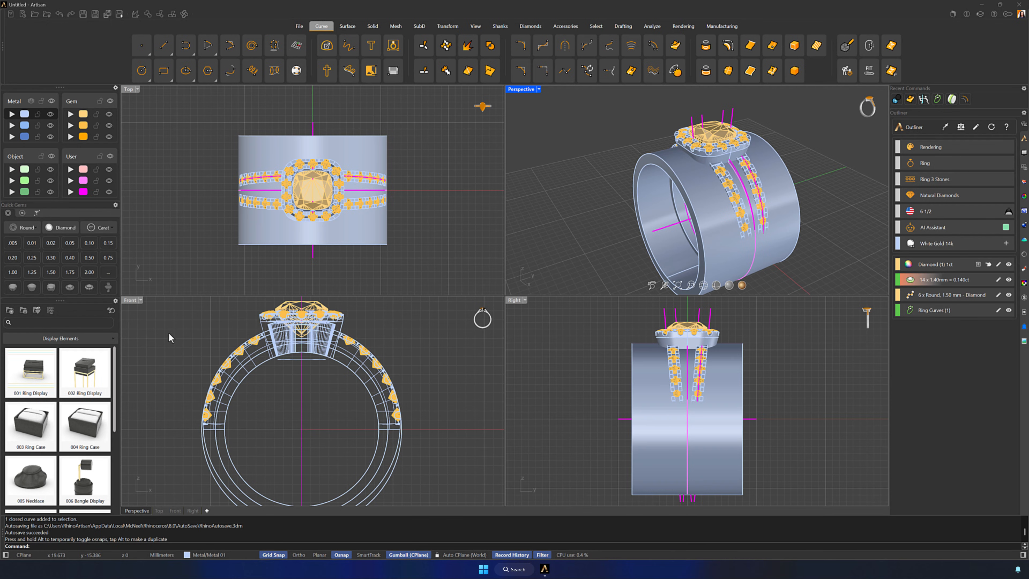
Turn off Grid Snap and draw a slanted line in the Front view from above the halo's left side down into the finger hole
double_click(129, 299)
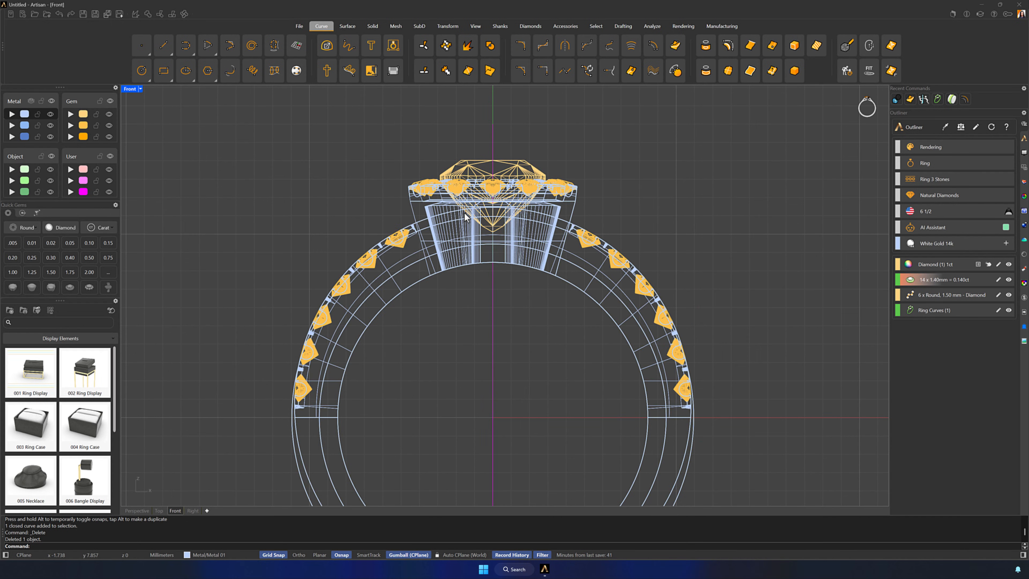
scroll(464, 174, up, 4)
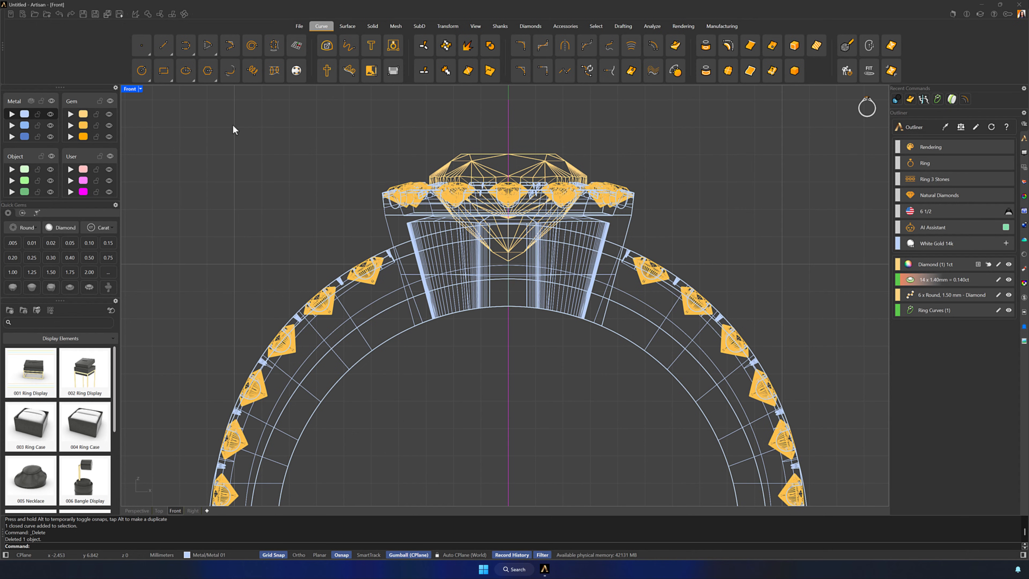
click(164, 46)
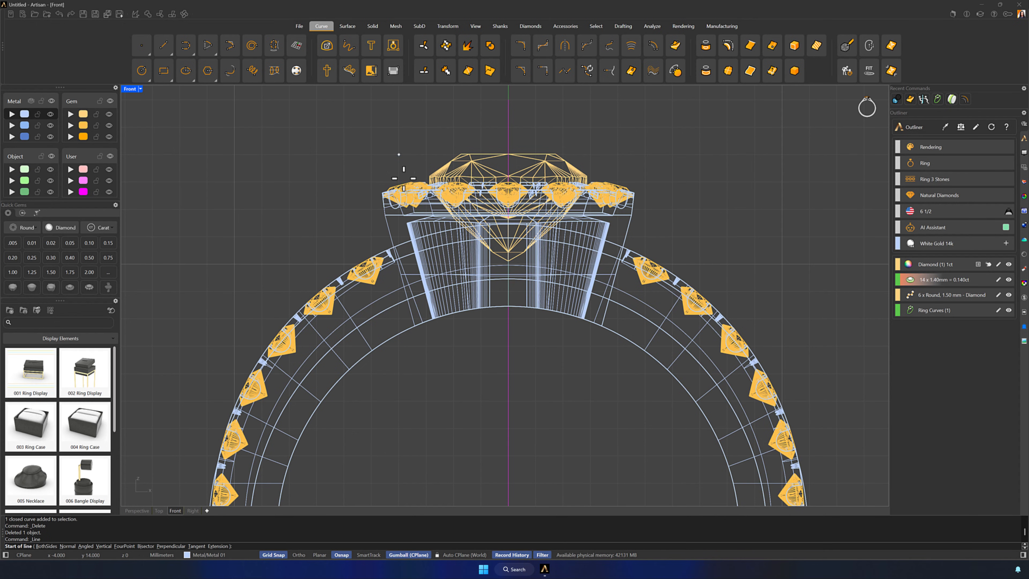
click(273, 554)
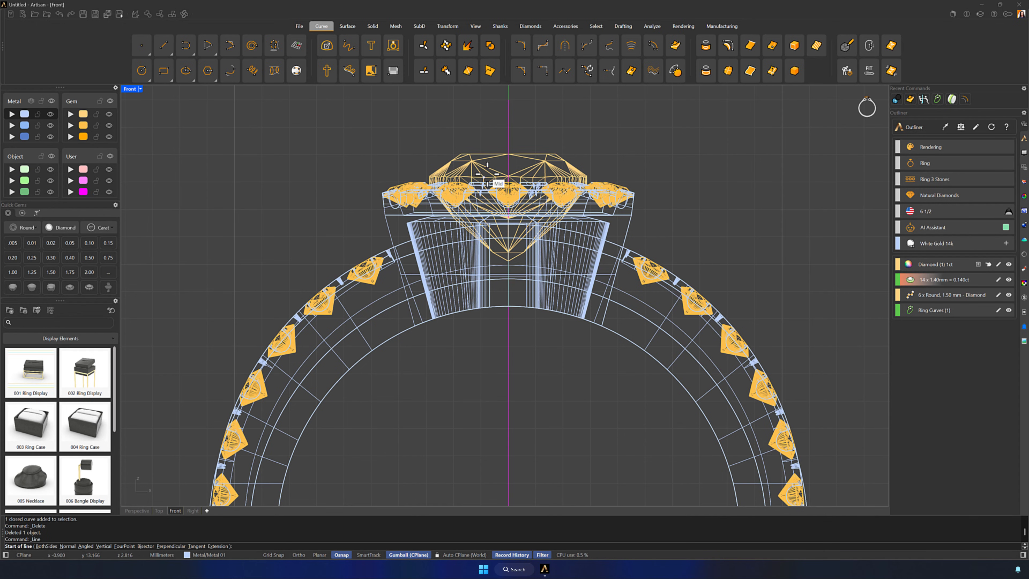
click(413, 157)
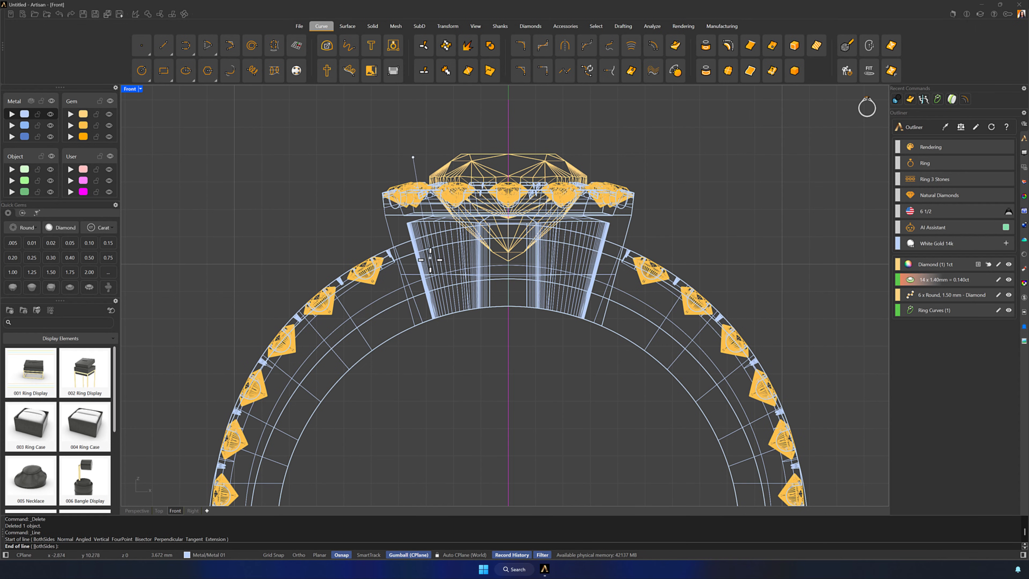
click(465, 425)
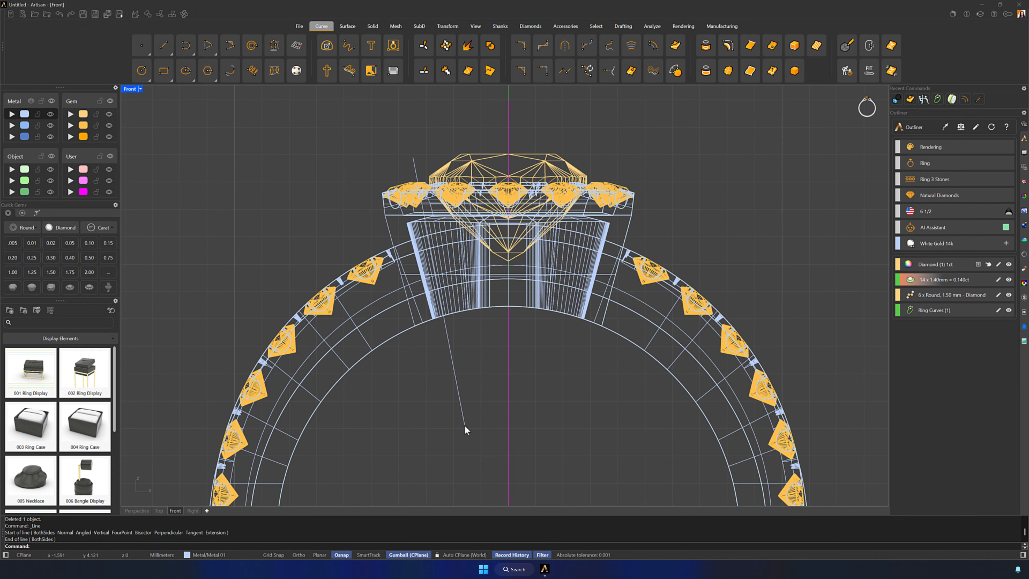
Mirror the slanted line across the vertical axis through the origin, keeping the original
click(458, 403)
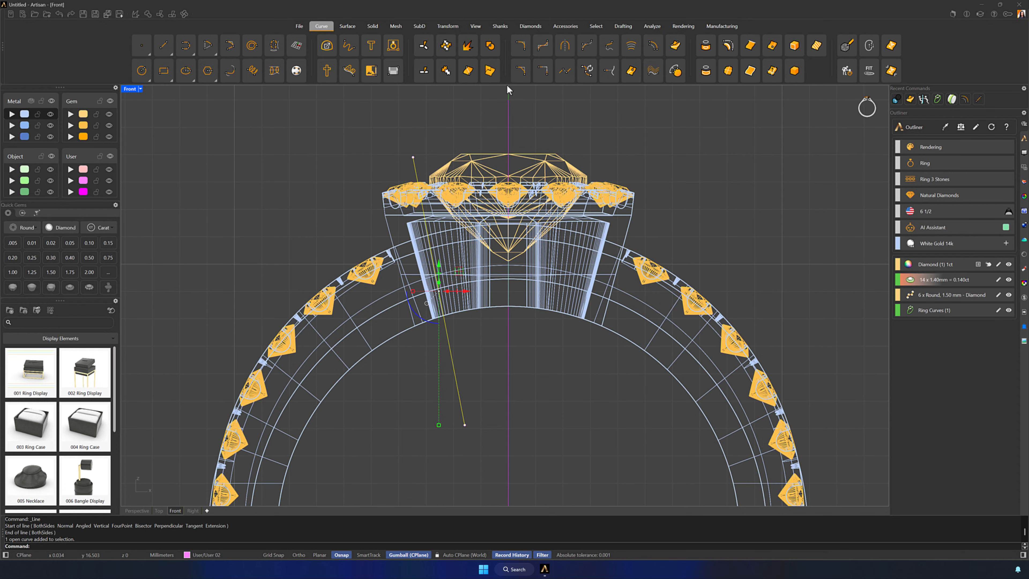
click(448, 26)
click(413, 45)
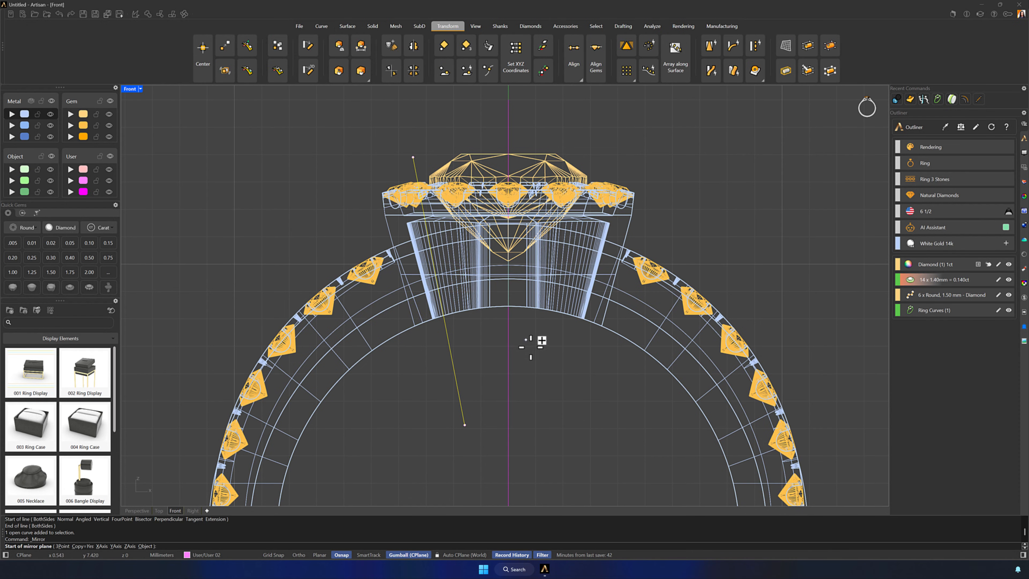
text(0)
key(Return)
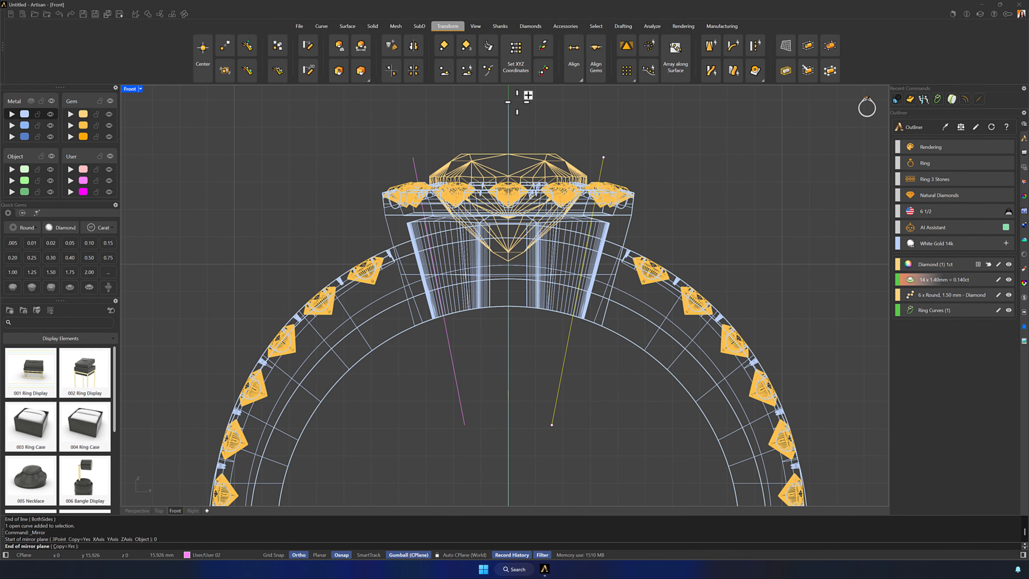
shift+click(517, 102)
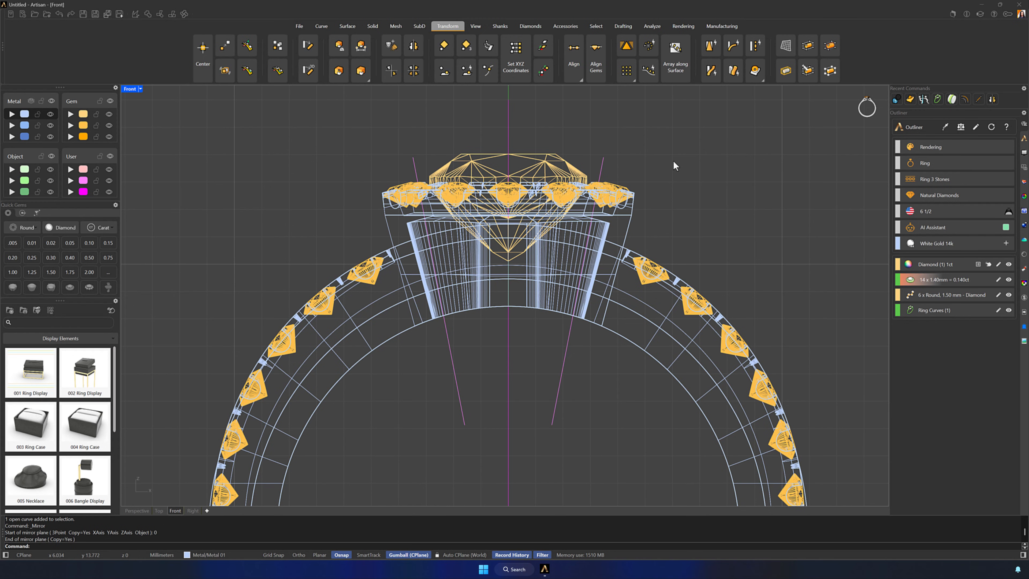
Trim the extruded tube with the two slanted lines, leaving only the segment between them that crosses the halo head
click(601, 170)
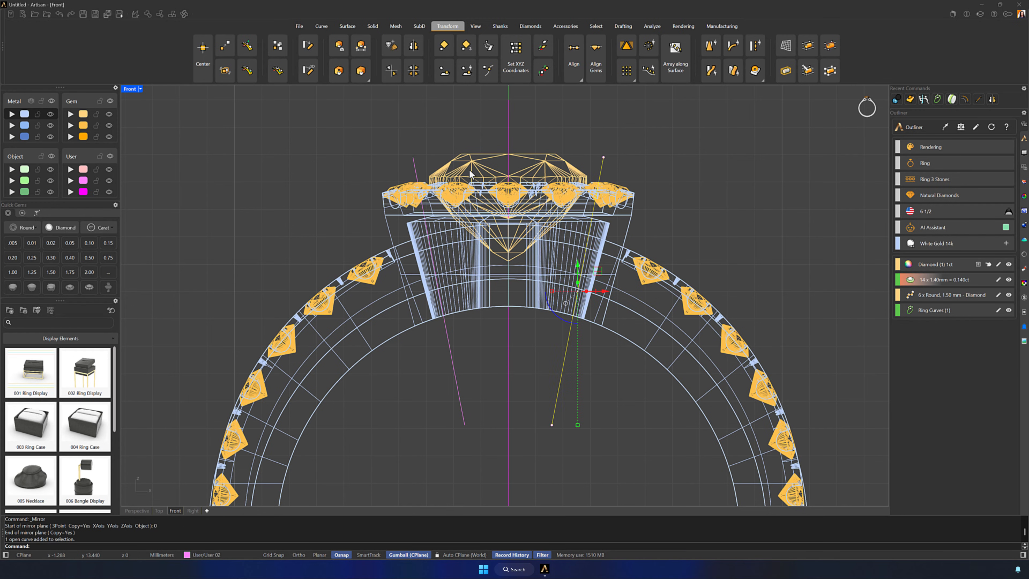
shift+click(415, 169)
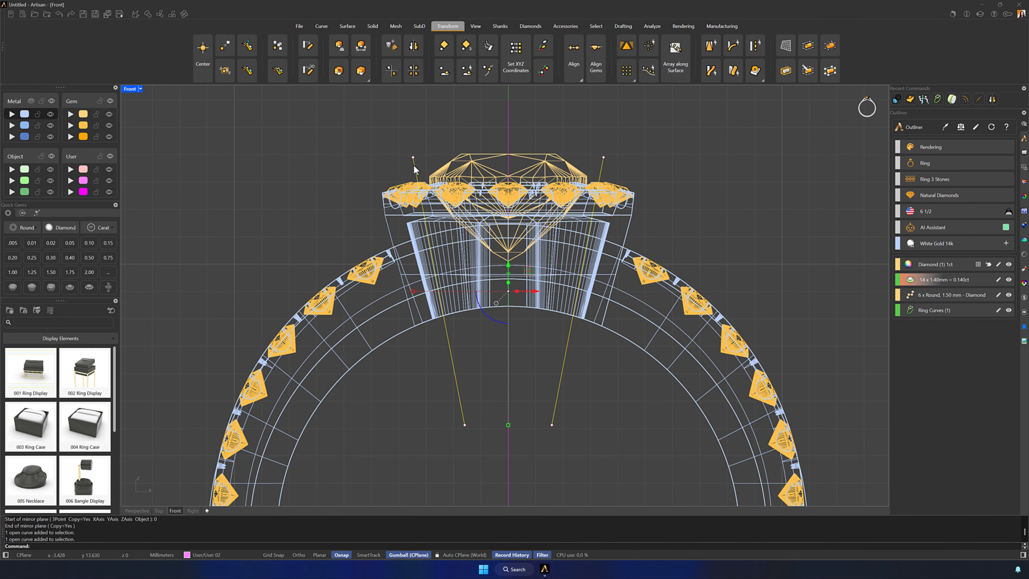
click(160, 14)
click(373, 326)
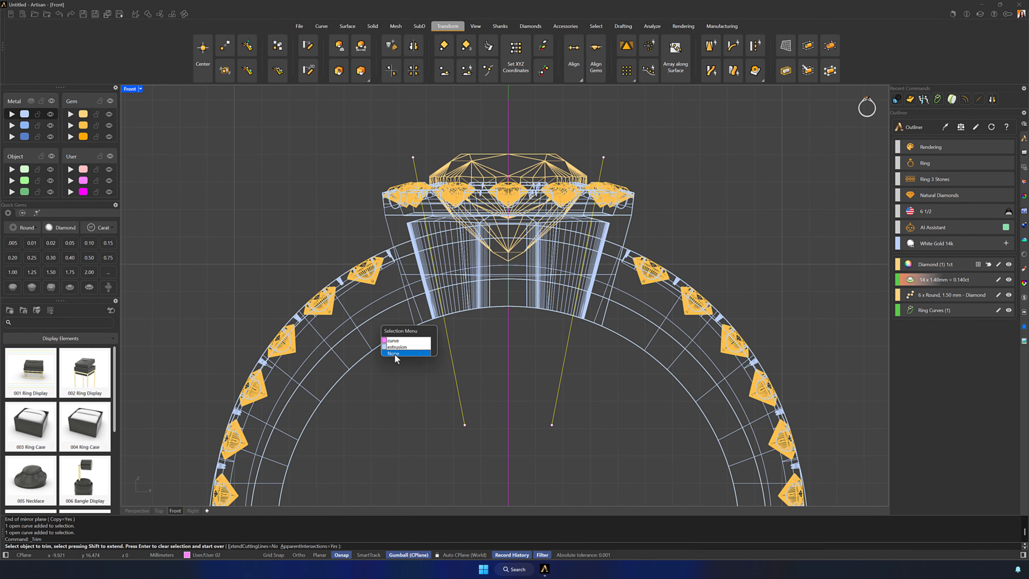
click(399, 347)
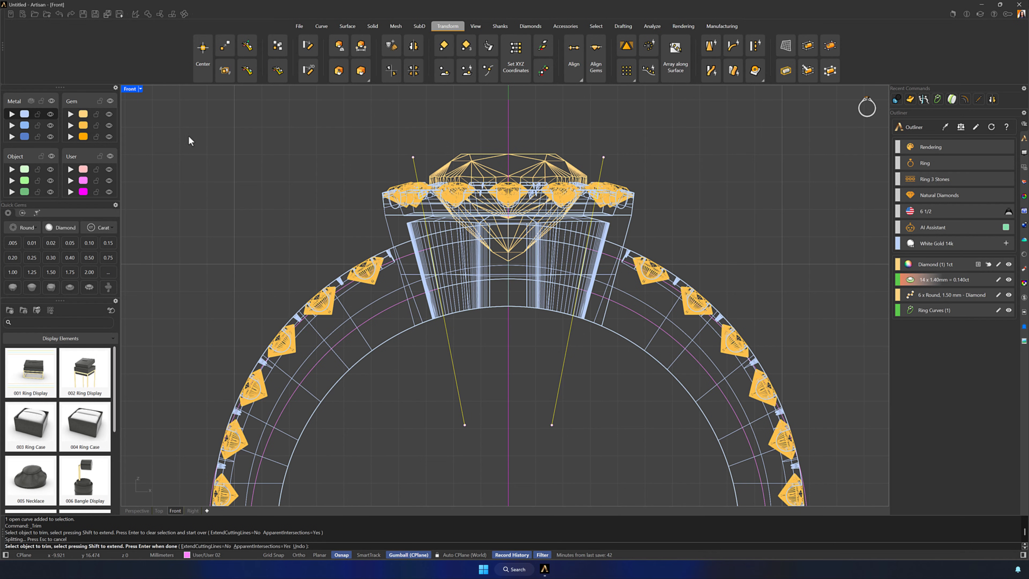
double_click(129, 89)
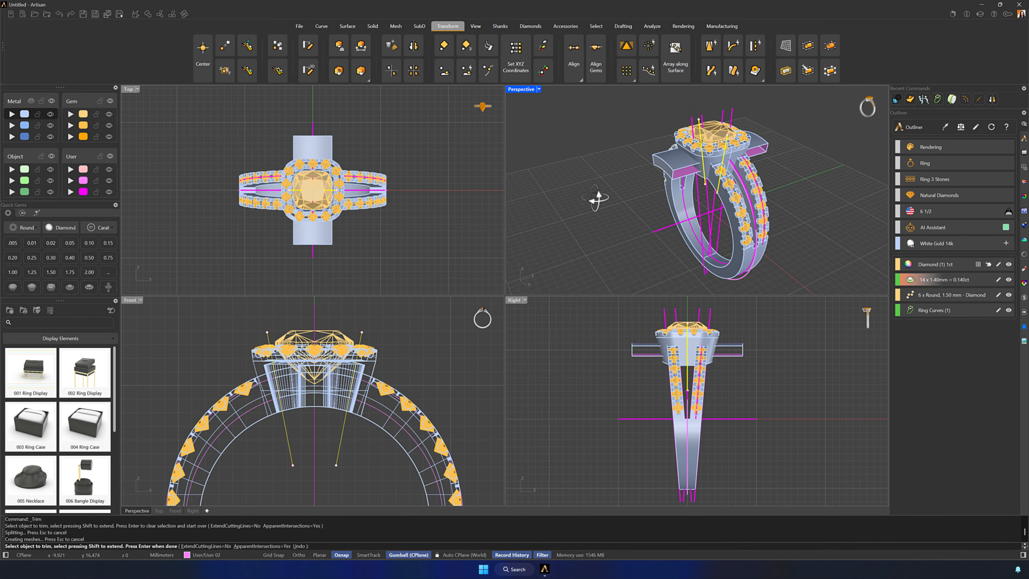
scroll(640, 192, up, 3)
click(686, 166)
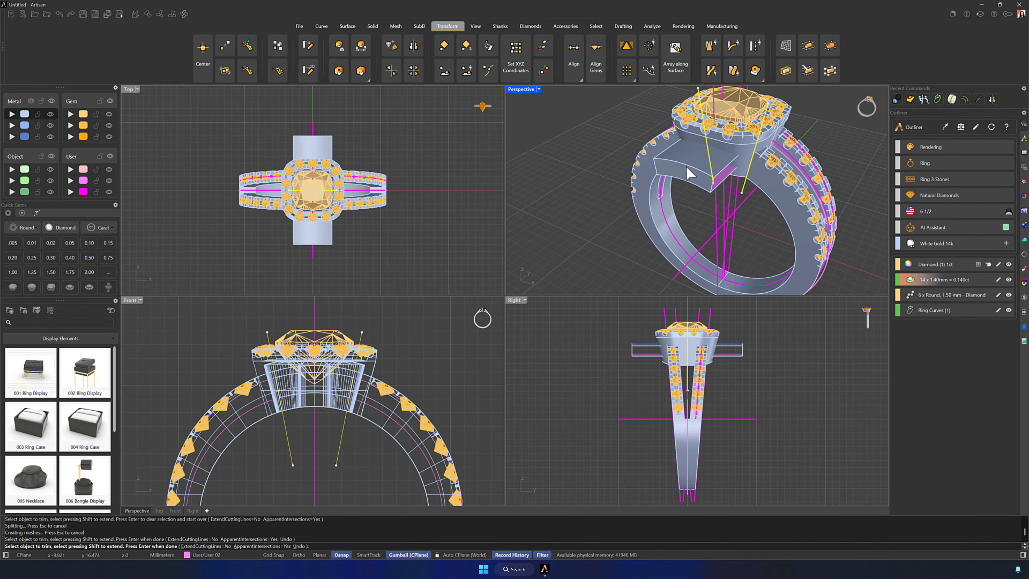
key(Return)
Finish trimming and cap the open ends of the curved segment crossing the halo head to make it a closed solid
click(686, 166)
right_drag(690, 224, 672, 215)
click(372, 26)
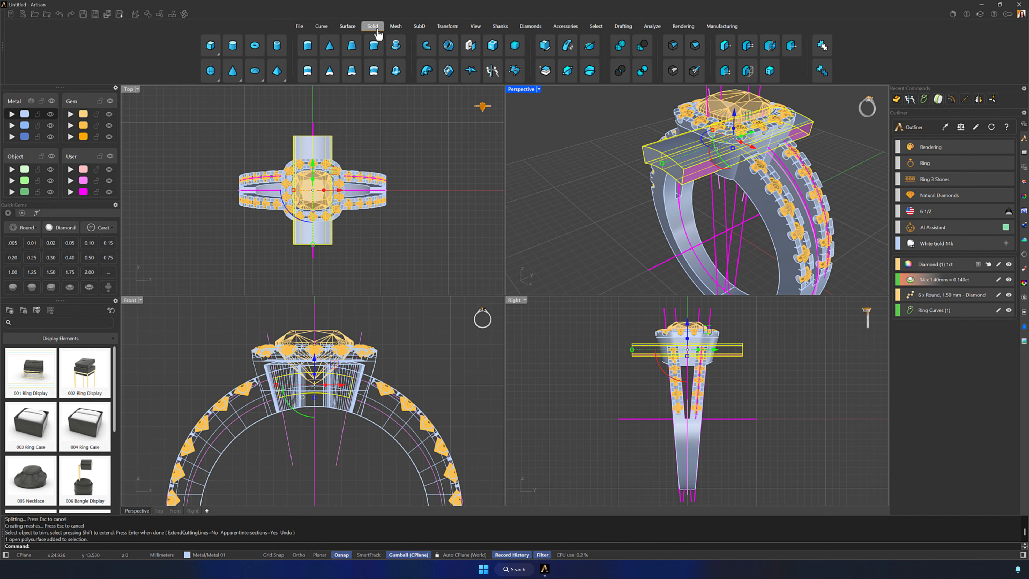
click(471, 45)
click(569, 178)
right_drag(633, 206, 668, 219)
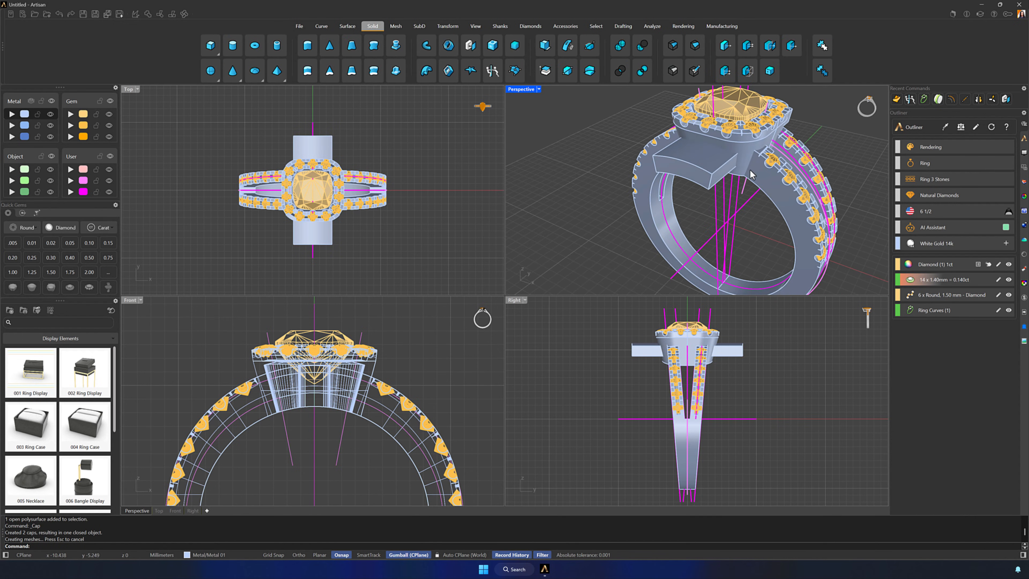
Subtract the capped curved segment from the halo head with a Boolean difference to cut side windows beneath the halo
click(746, 148)
click(642, 45)
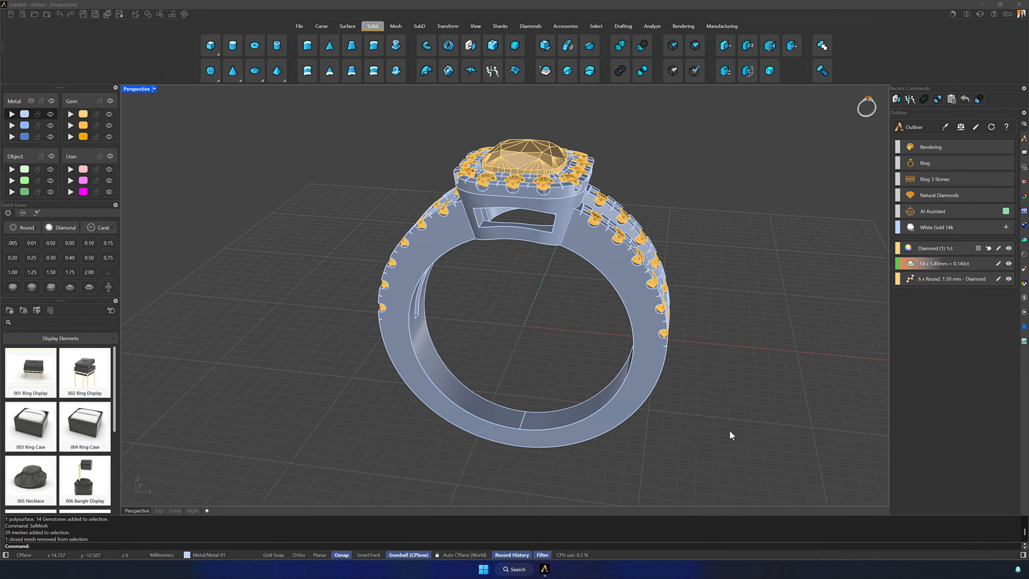
right_drag(751, 432, 538, 227)
Start a Basket on the center cushion diamond from preset BA001 and disable its lower rail
click(538, 215)
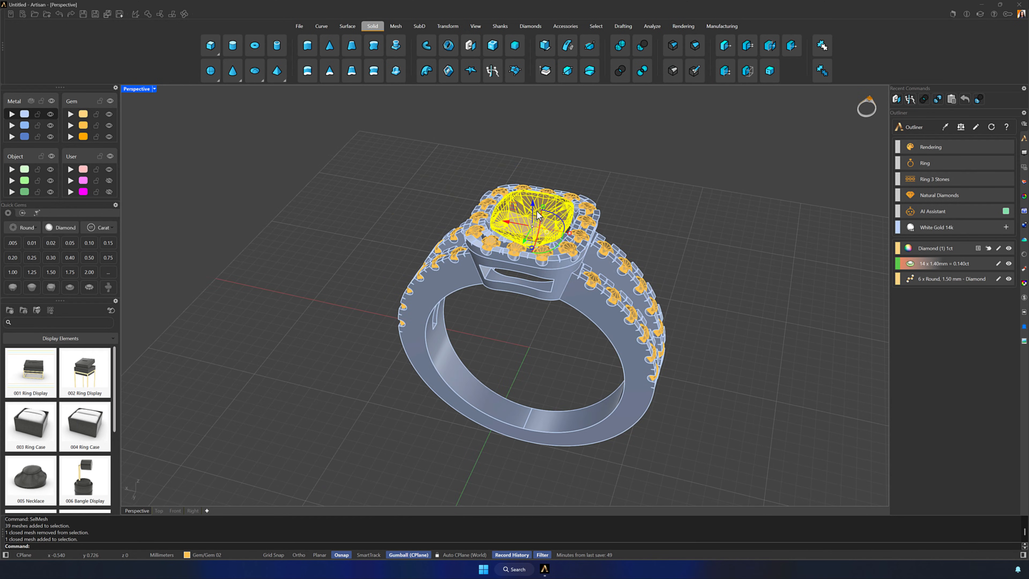
click(529, 27)
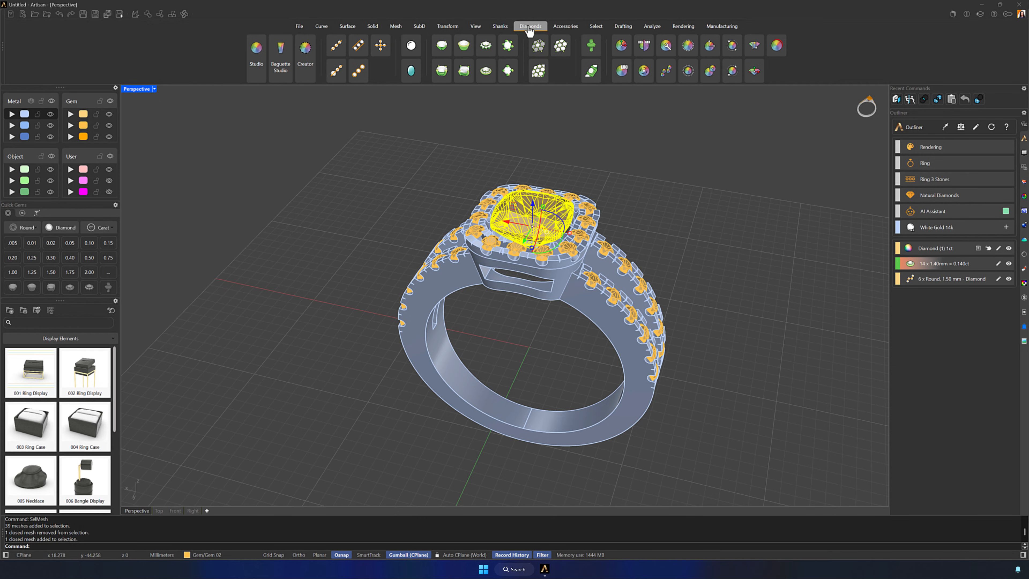
click(449, 67)
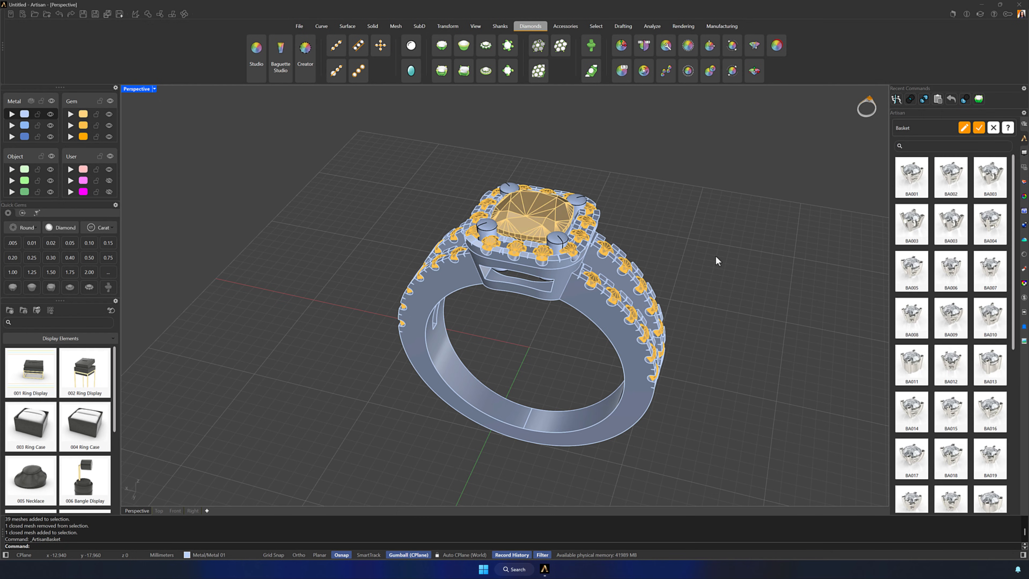
click(907, 191)
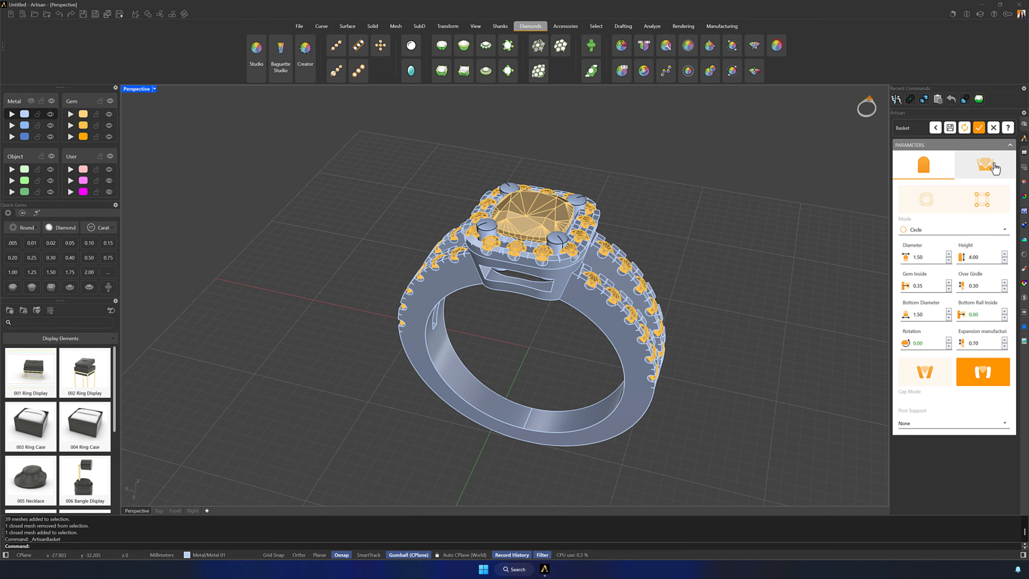
click(985, 165)
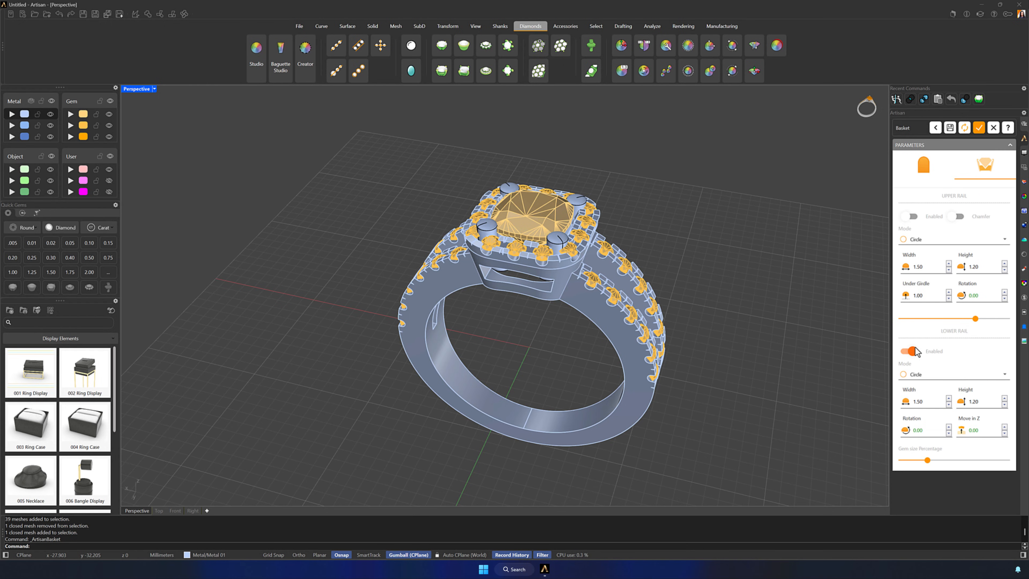
Change the basket prongs to Claw mode with a diameter of 1.00 and a height of 1.50
click(924, 166)
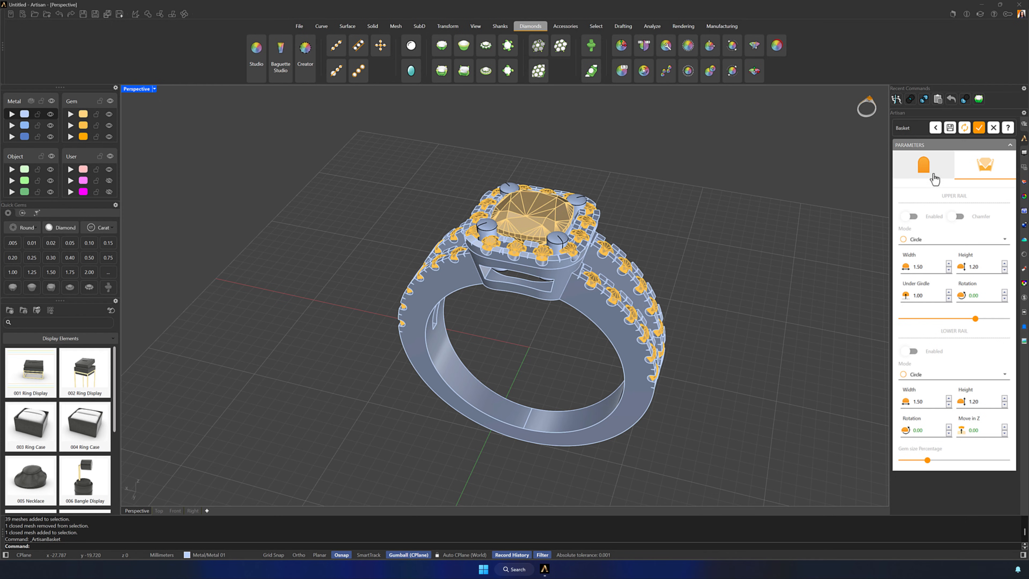
click(928, 229)
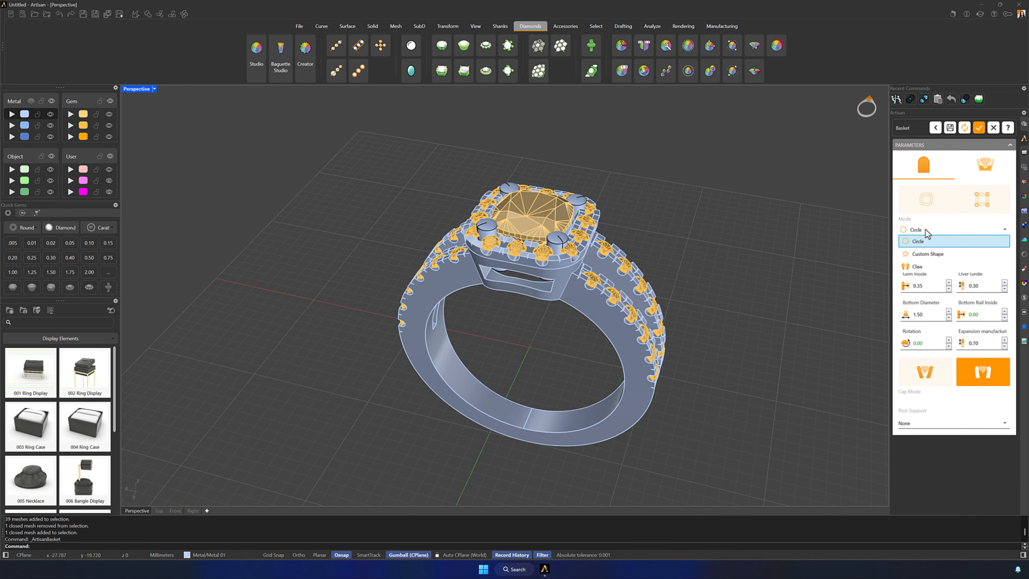
click(922, 258)
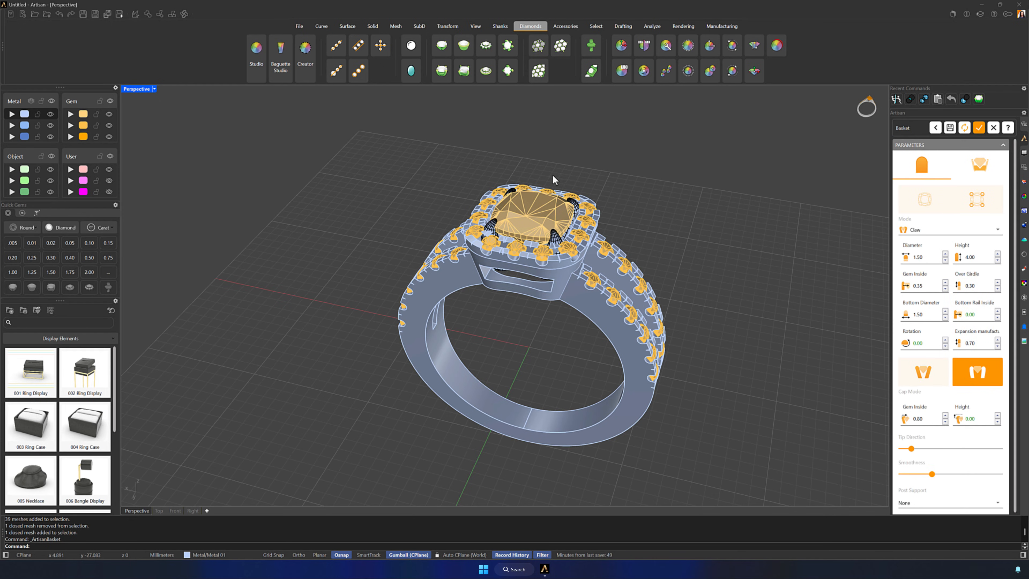
scroll(534, 160, up, 5)
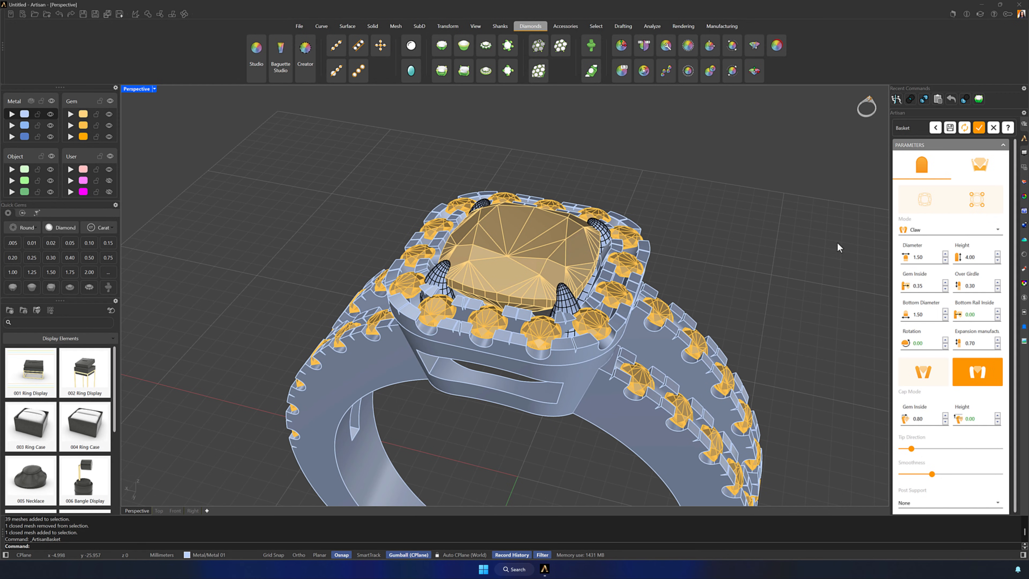
key(Return)
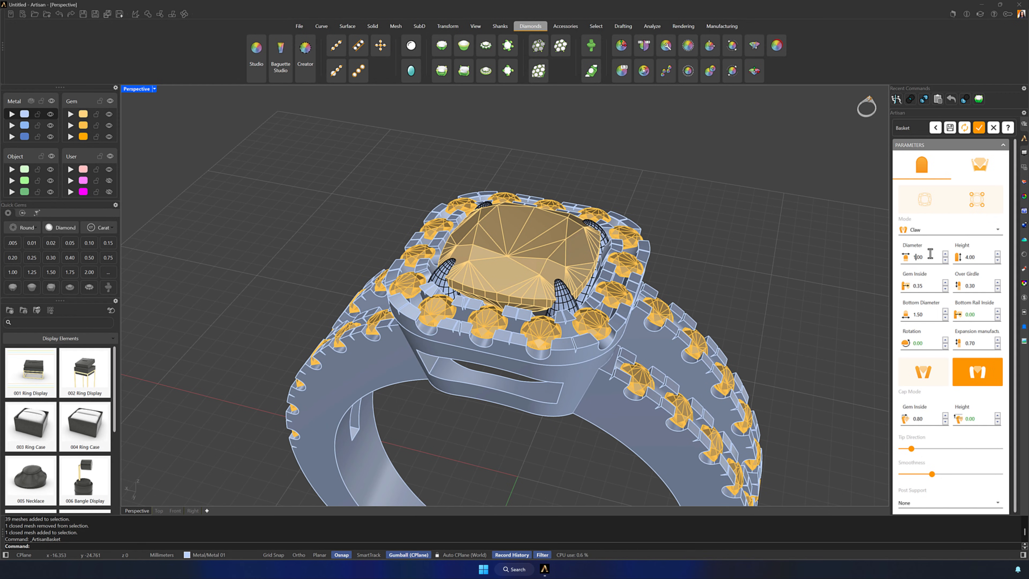
key(Return)
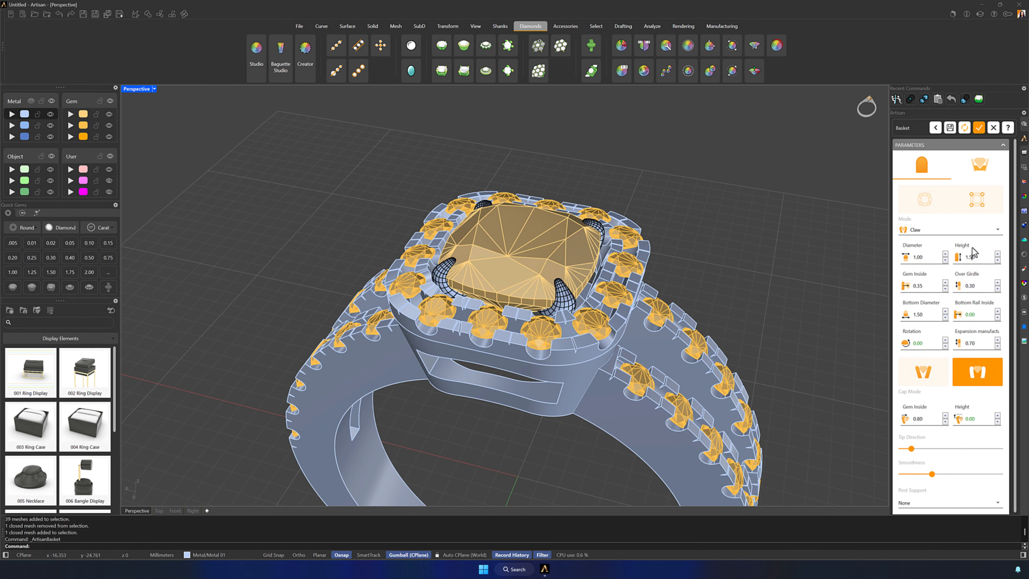
Set the claws' Gem Inside to 0.15, Bottom Diameter to 1.00 and expansion to 2.00, switch to the alternative prong style, and build the basket
right_drag(796, 263, 832, 287)
click(946, 289)
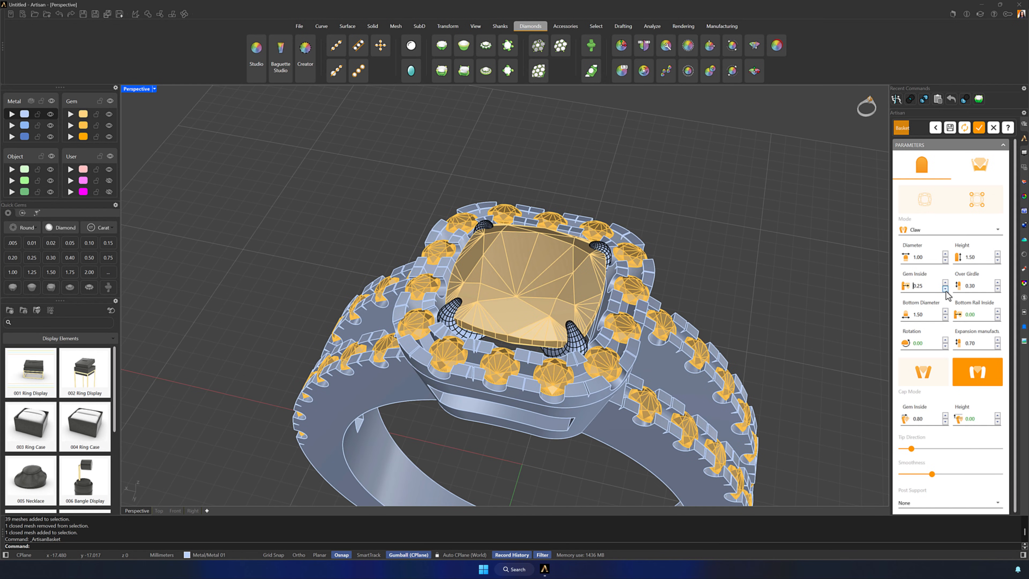
click(928, 378)
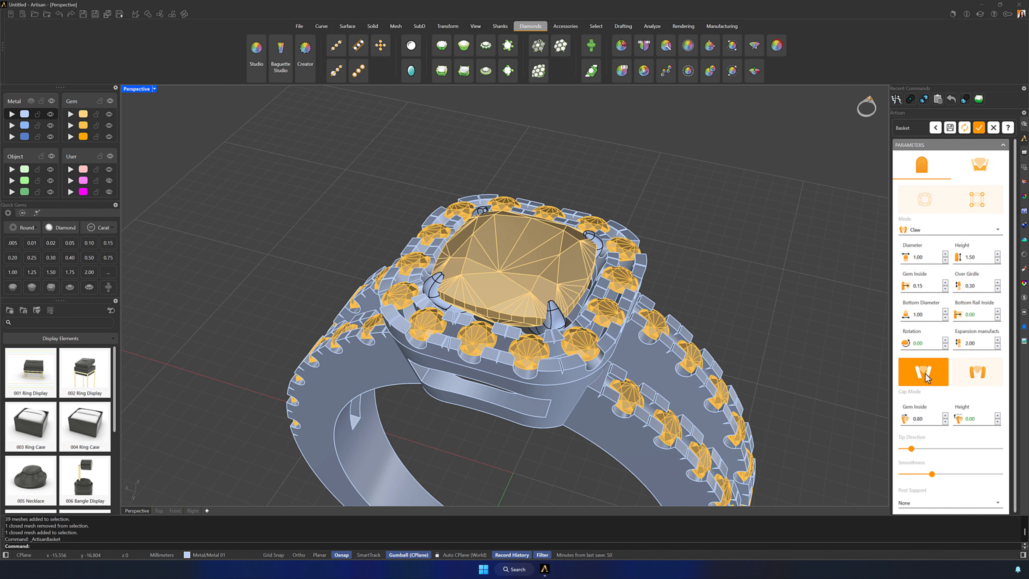
scroll(953, 413, down, 1)
right_drag(731, 377, 674, 352)
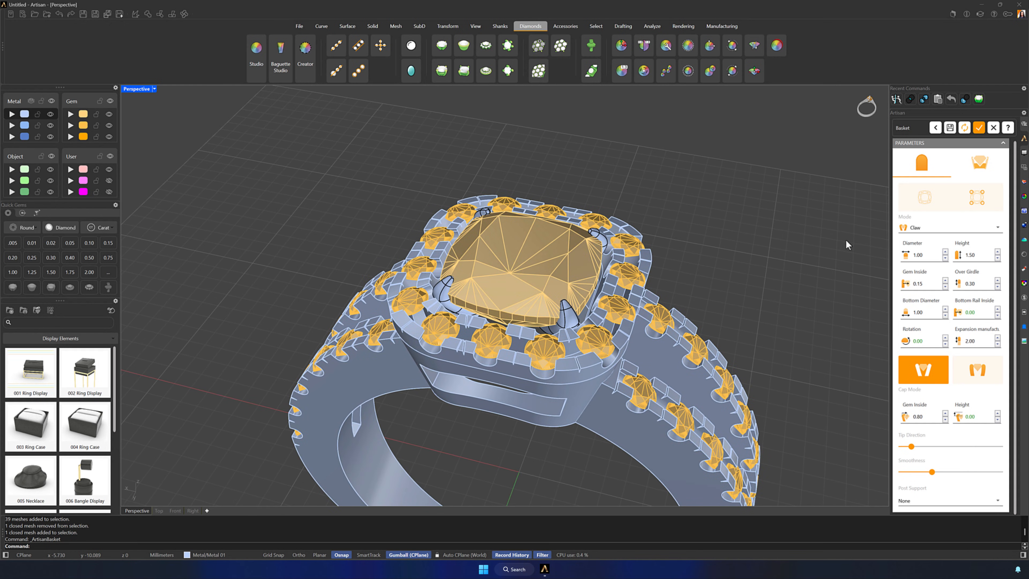
click(979, 128)
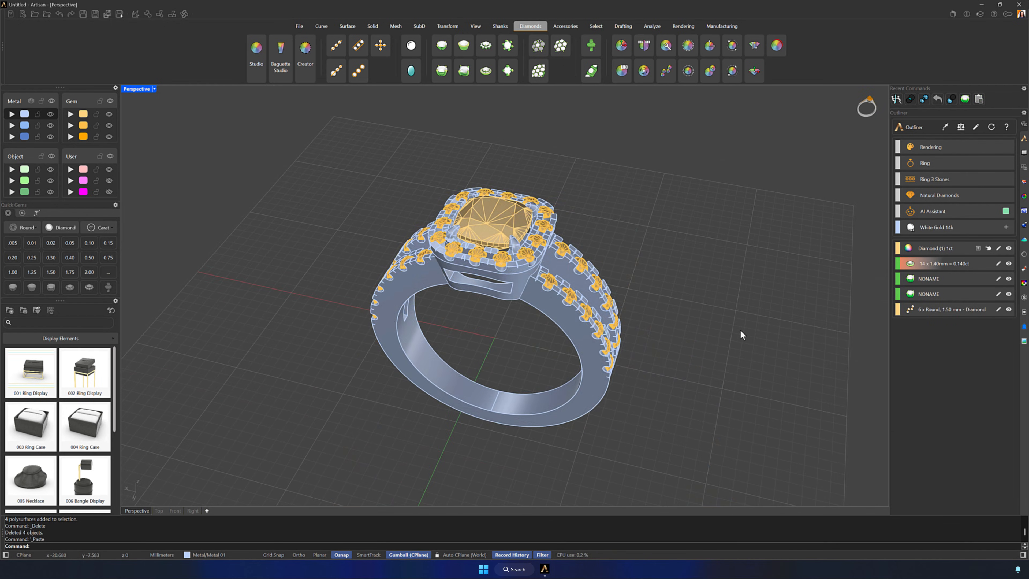
right_drag(741, 330, 670, 319)
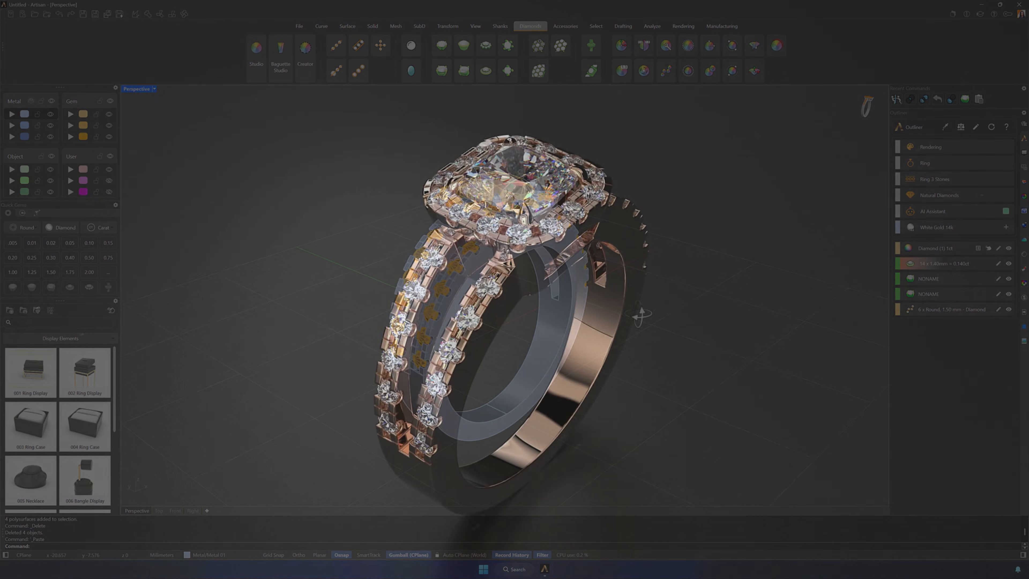